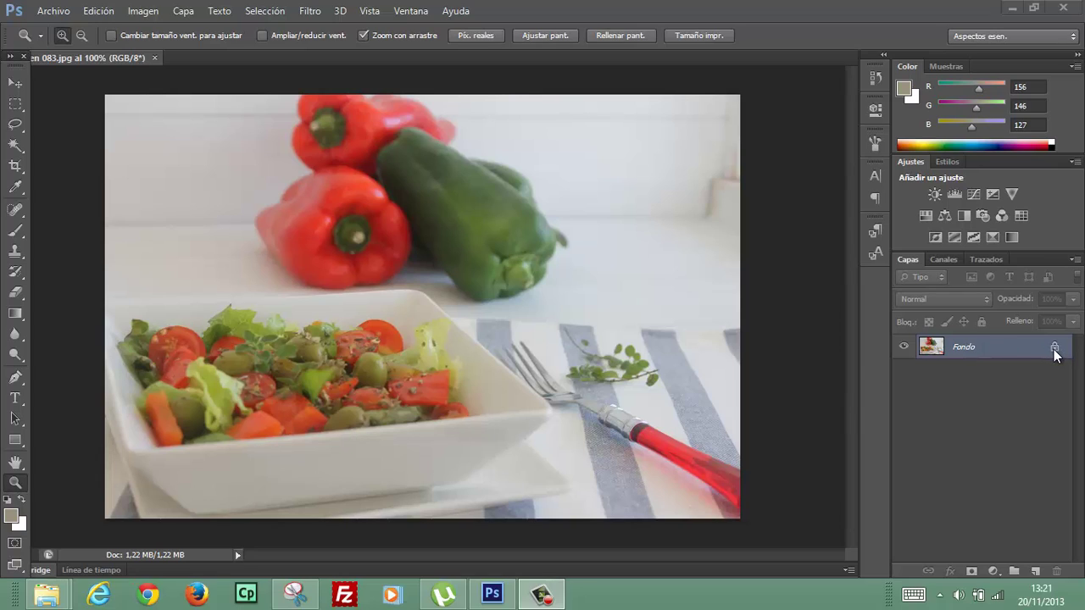
Step: Convert the locked Fondo background into the editable layer Capa 0
drag(1002, 353, 1002, 352)
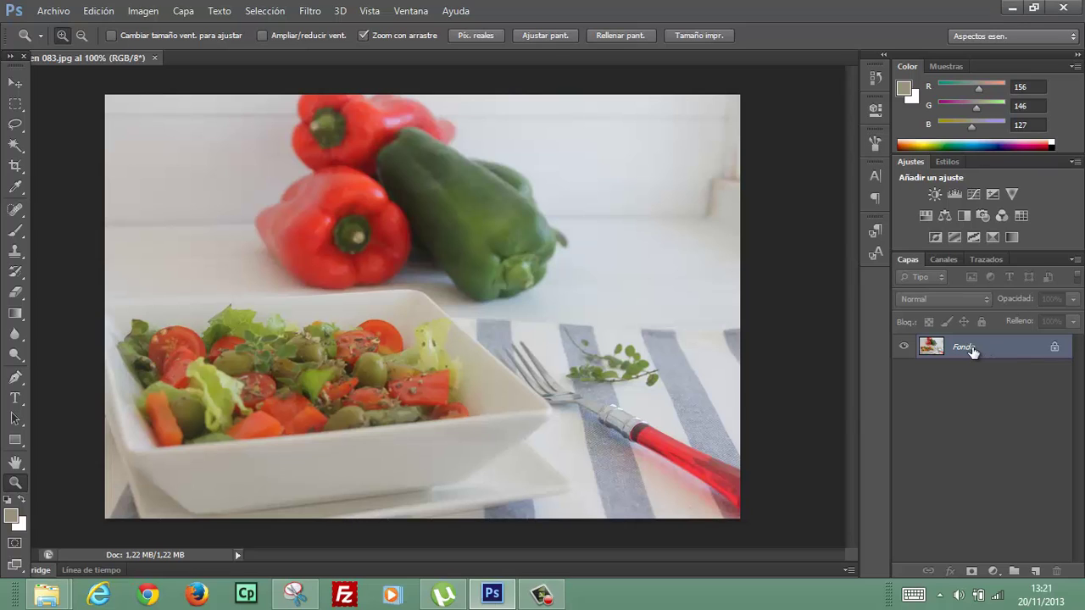
double_click(972, 349)
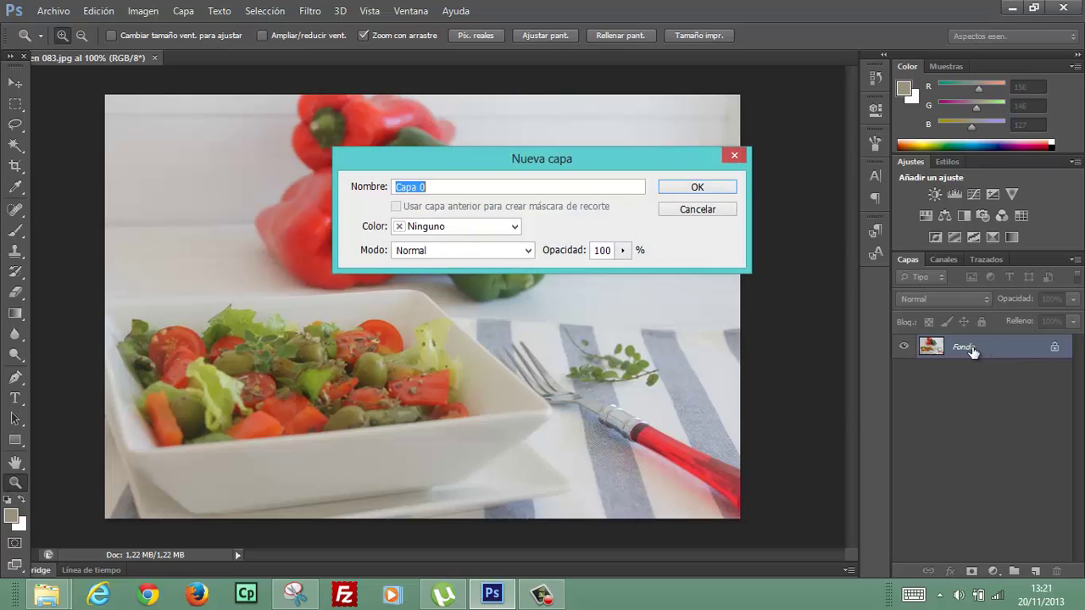
click(688, 189)
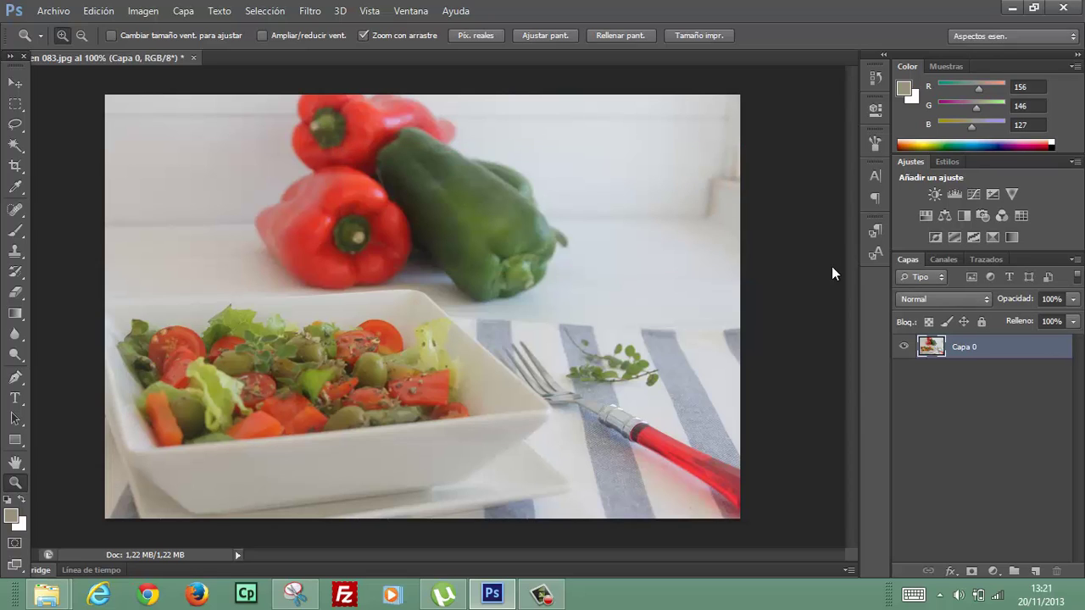
Step: Duplicate Capa 0 to create Capa 0 copia above it
right_click(930, 349)
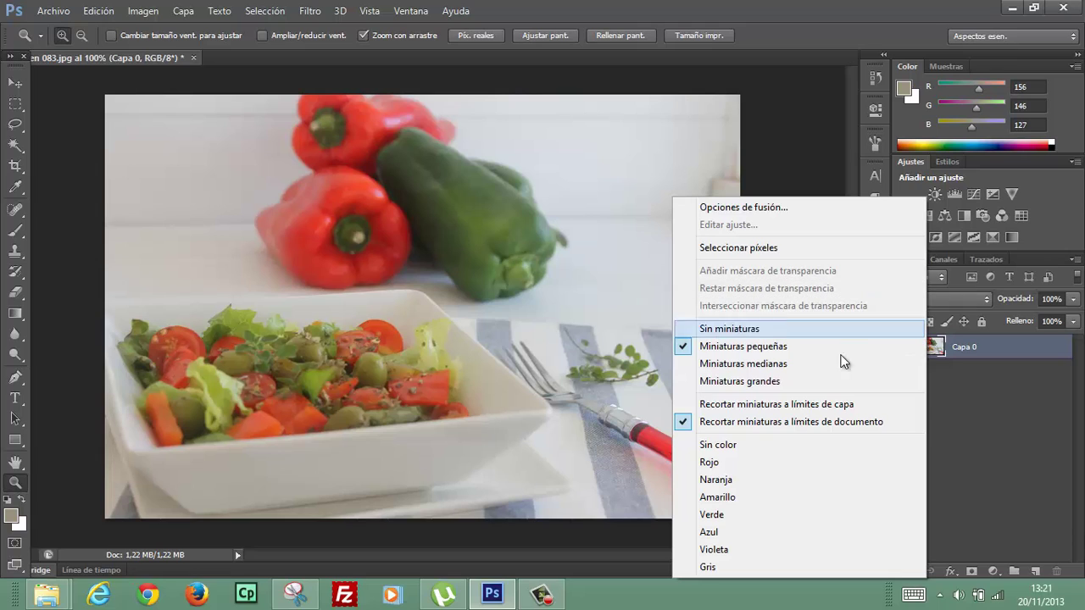
click(960, 353)
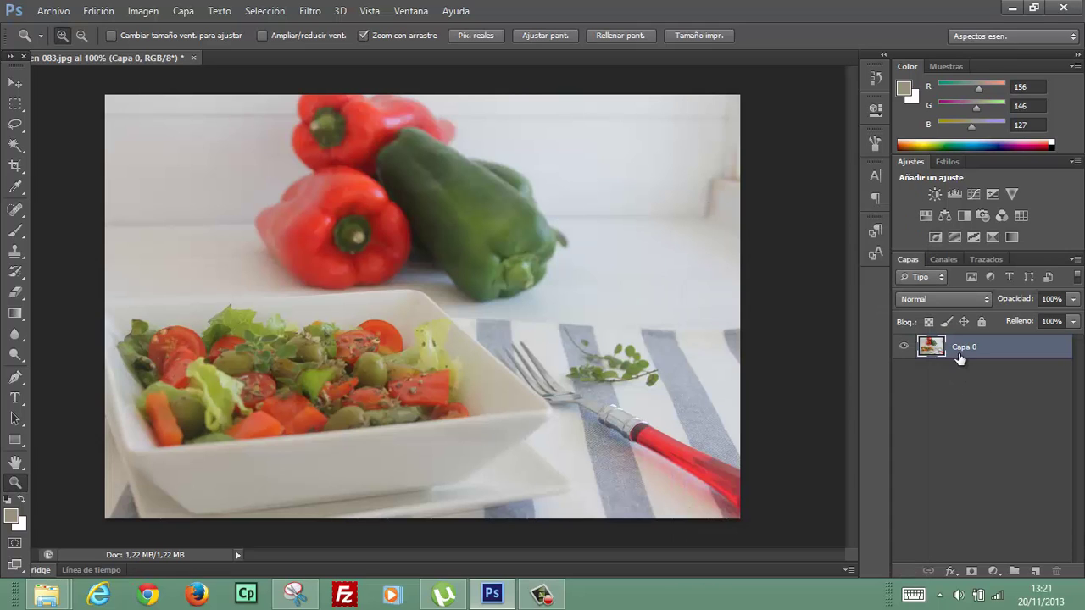
right_click(961, 349)
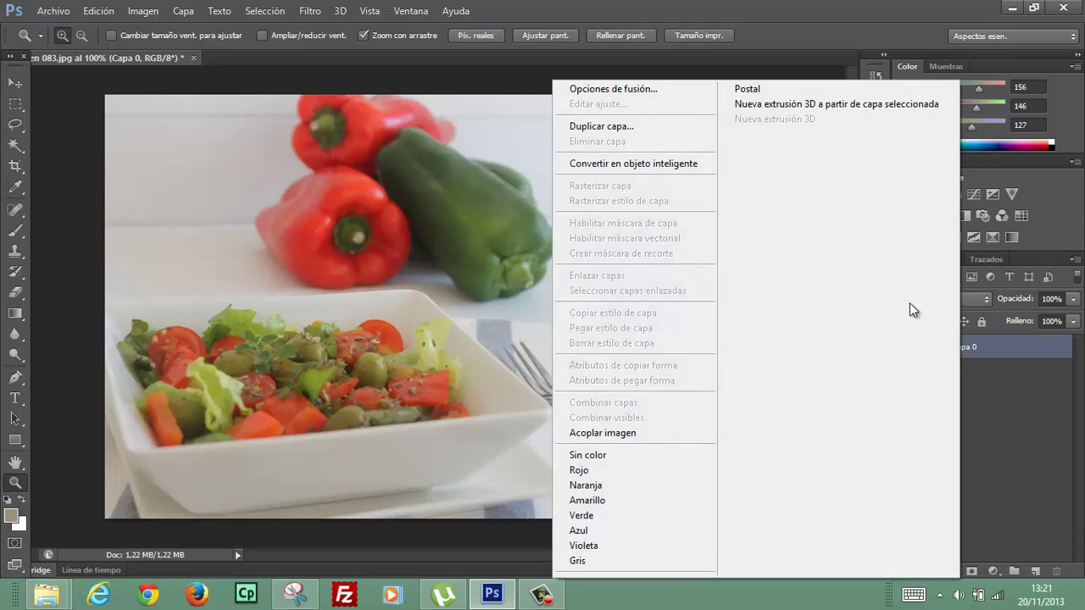
click(674, 129)
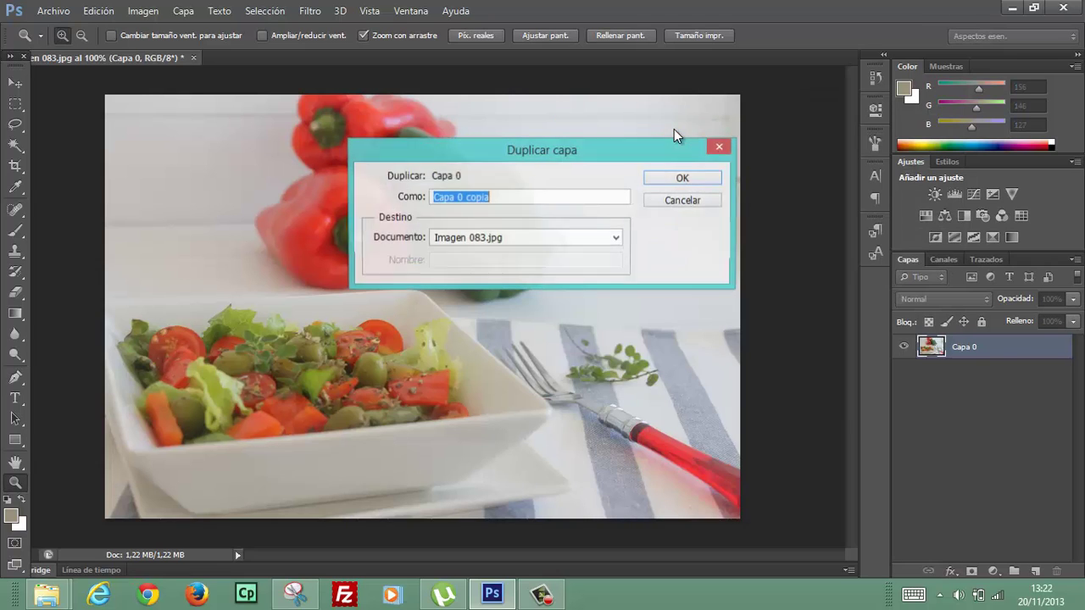
click(676, 183)
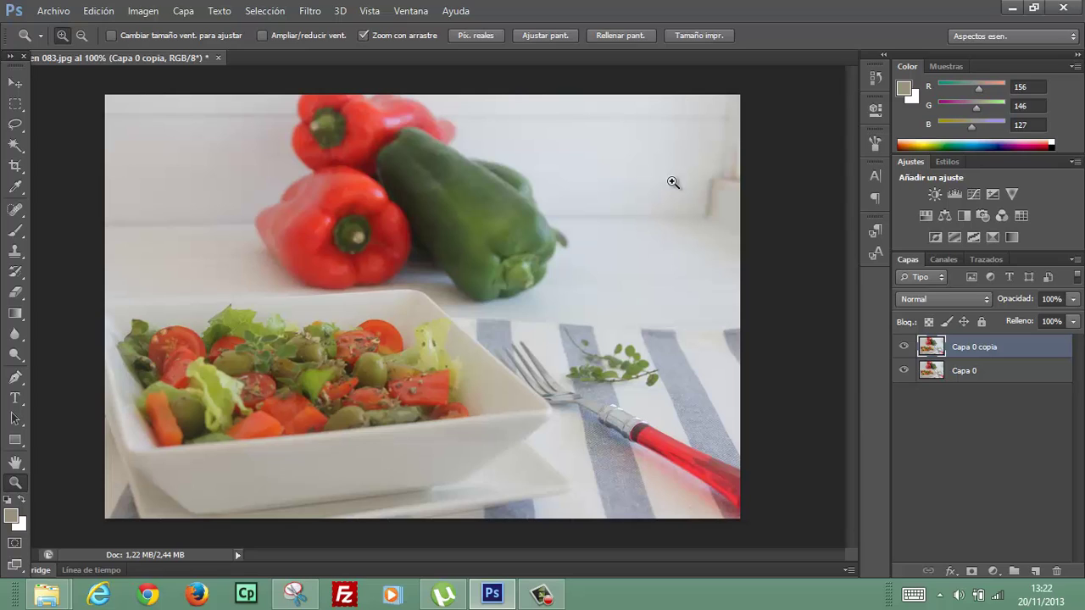
Step: Shift Capa 0 copia with the Move tool, then realign it exactly over Capa 0
click(17, 84)
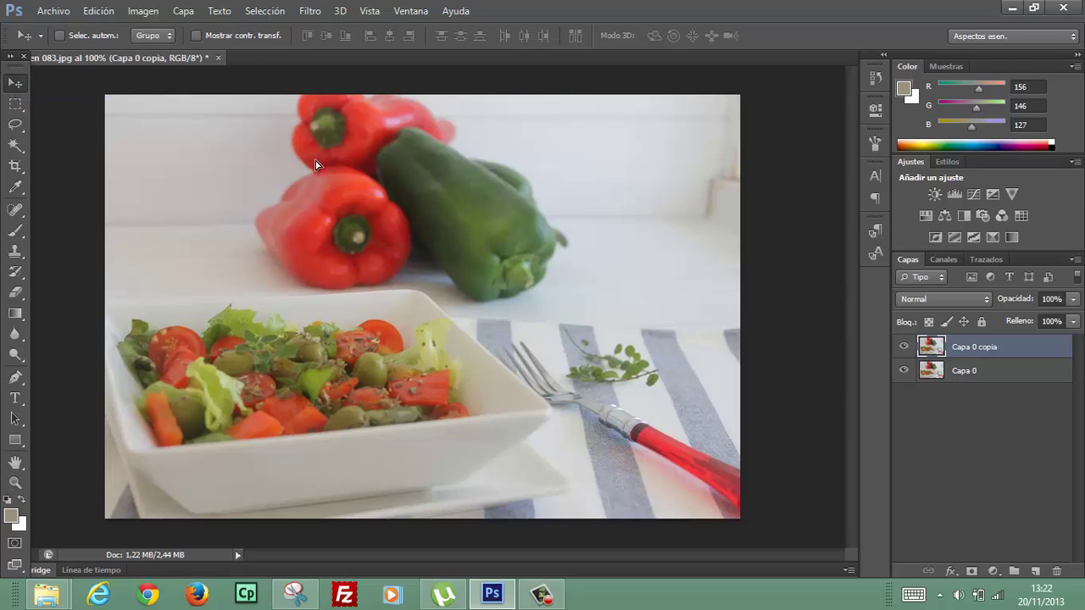
mouse_move(330, 183)
mouse_down()
mouse_move(385, 246)
mouse_move(390, 205)
mouse_move(507, 289)
mouse_move(482, 249)
mouse_move(389, 183)
mouse_move(334, 157)
mouse_move(299, 166)
mouse_move(315, 154)
mouse_up()
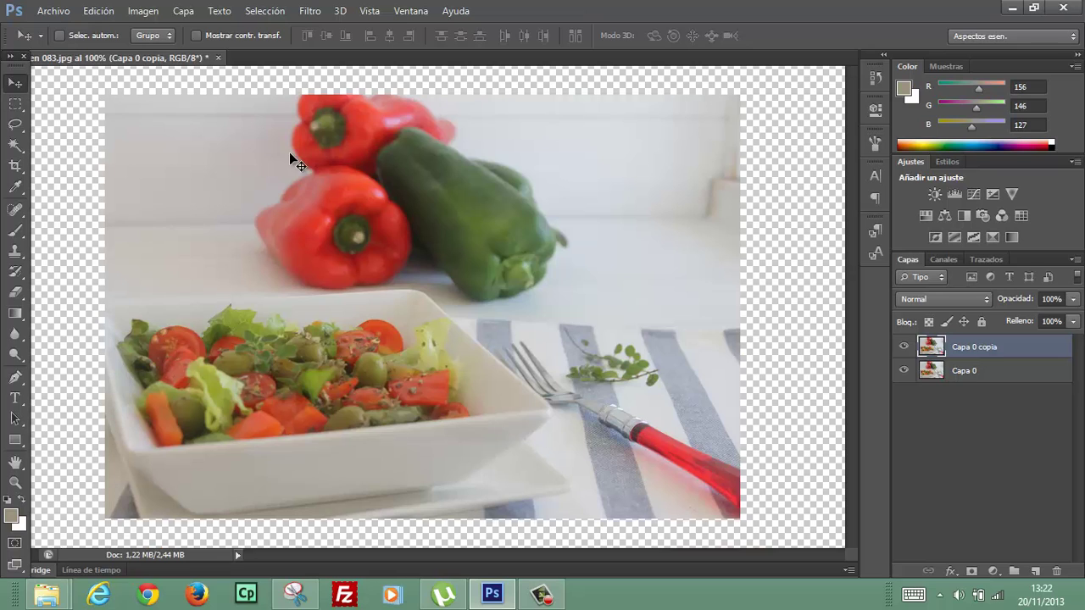
click(15, 102)
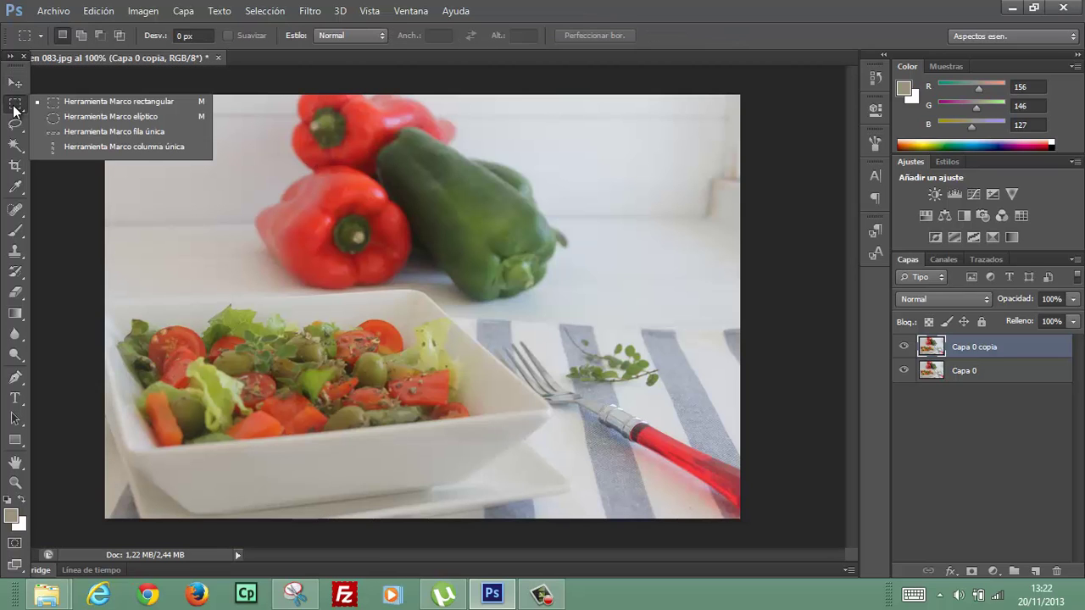
Step: Try a rectangular marquee over the salad, then select an ellipse around the front red pepper
click(15, 108)
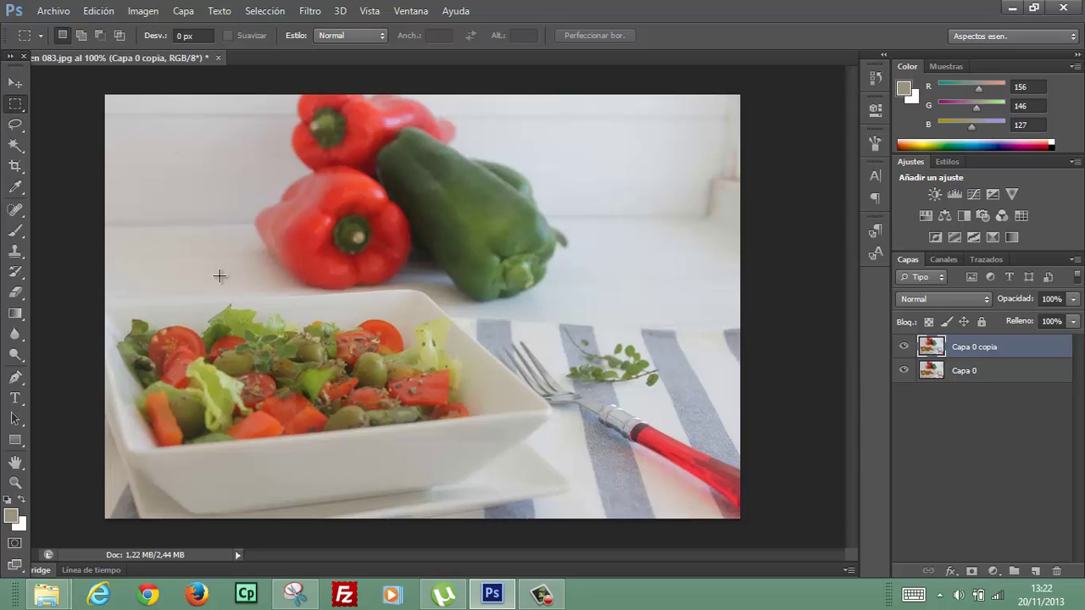
drag(217, 280, 541, 465)
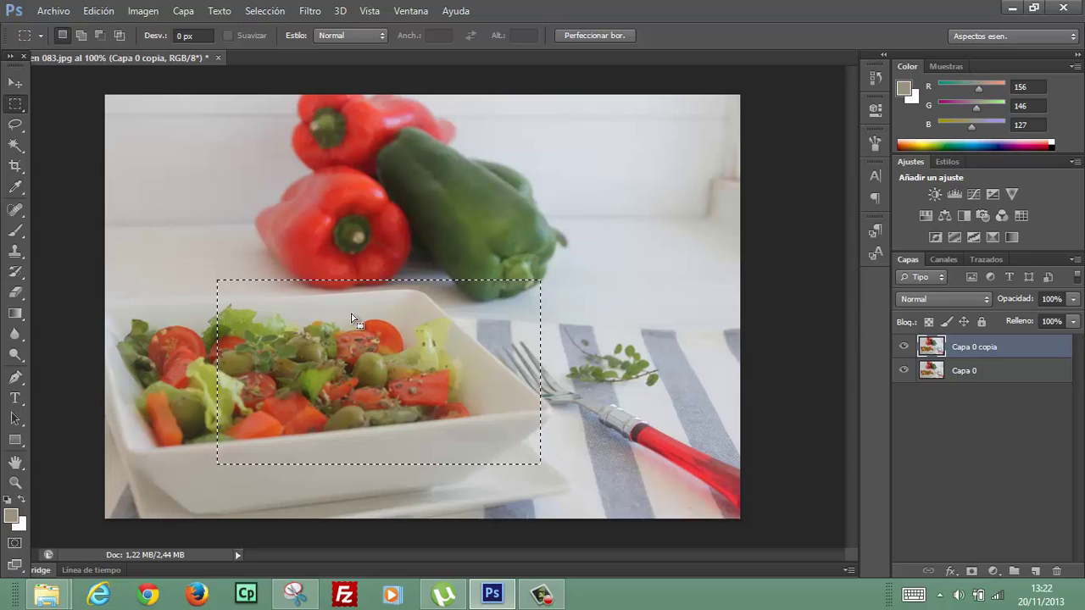
right_click(18, 110)
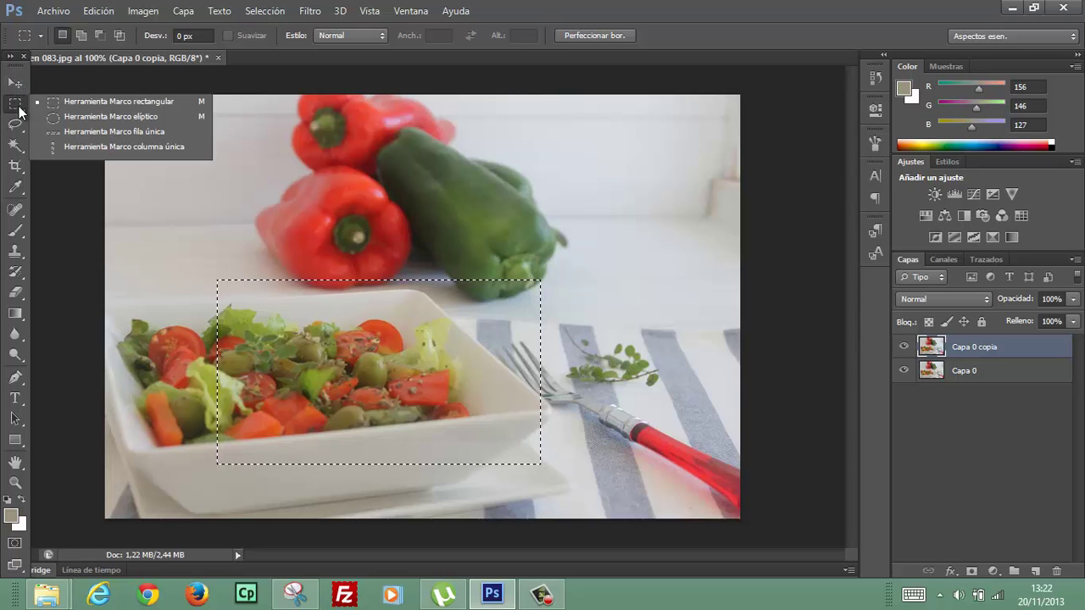
click(69, 126)
click(185, 138)
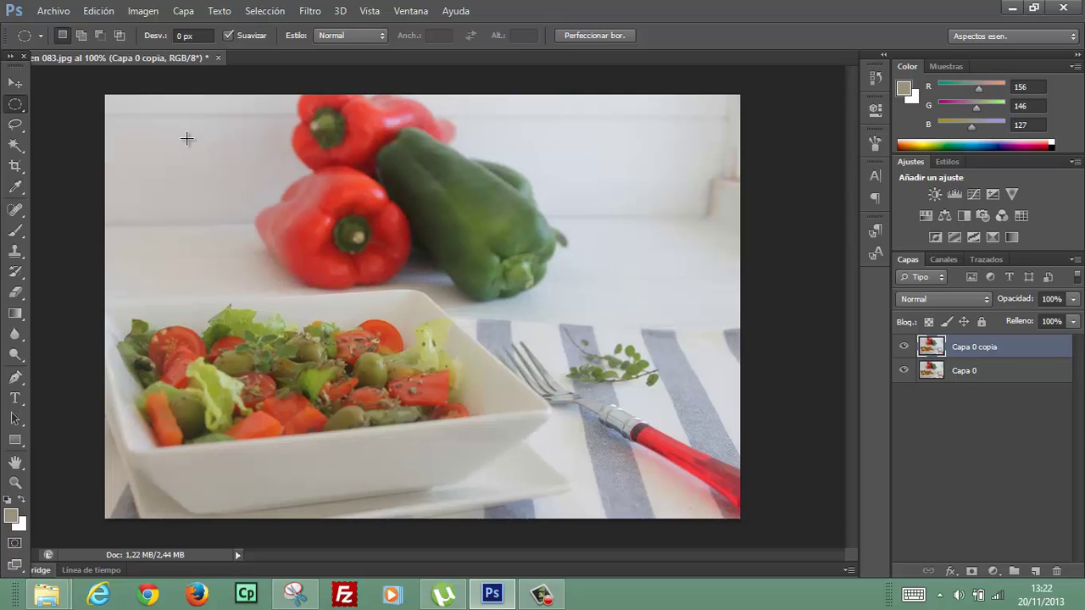
mouse_move(228, 141)
mouse_down()
mouse_move(339, 205)
mouse_move(456, 298)
mouse_move(433, 321)
mouse_move(525, 428)
mouse_move(403, 322)
mouse_up()
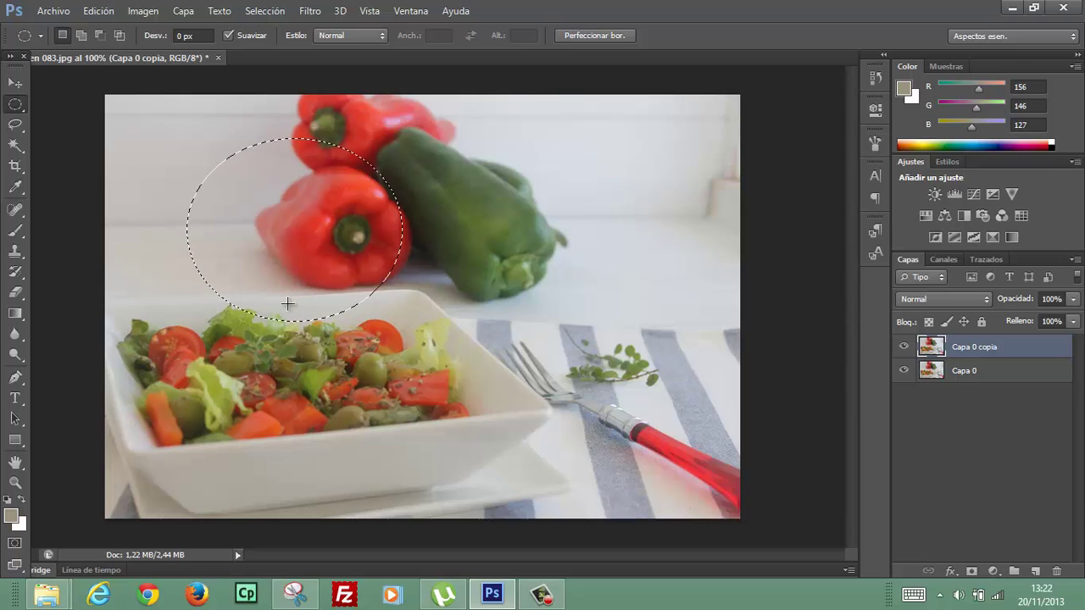
Step: Draw freehand lasso loops beside the peppers, ending with one left of the red pepper
click(17, 126)
click(77, 124)
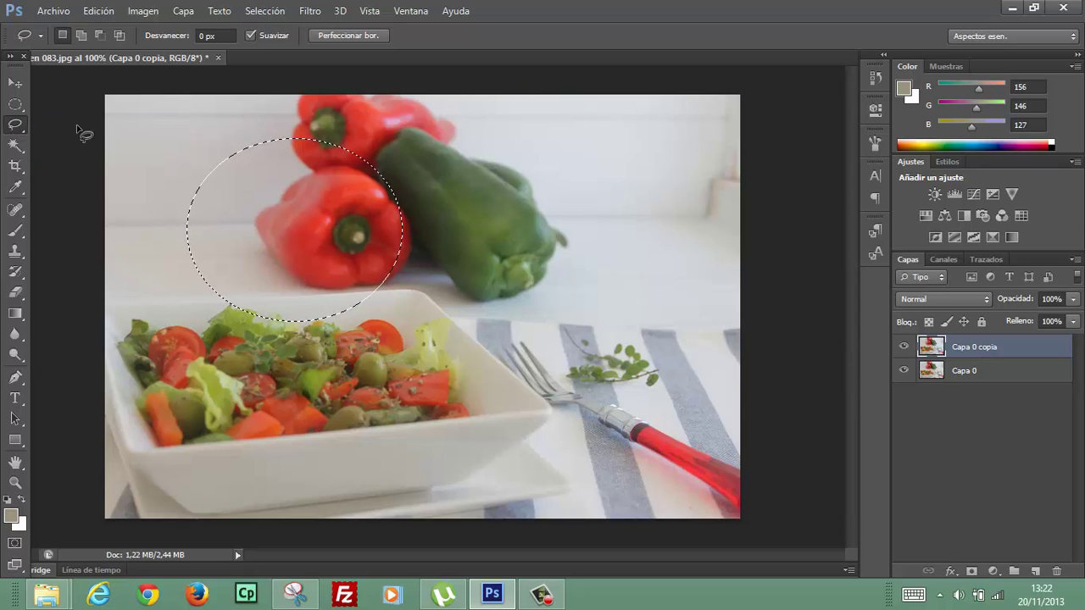
click(528, 176)
mouse_move(524, 168)
mouse_down()
mouse_move(624, 268)
mouse_move(610, 192)
mouse_move(659, 177)
mouse_move(630, 116)
mouse_move(584, 164)
mouse_move(557, 128)
mouse_move(579, 150)
mouse_move(583, 110)
mouse_move(552, 128)
mouse_move(526, 176)
mouse_up()
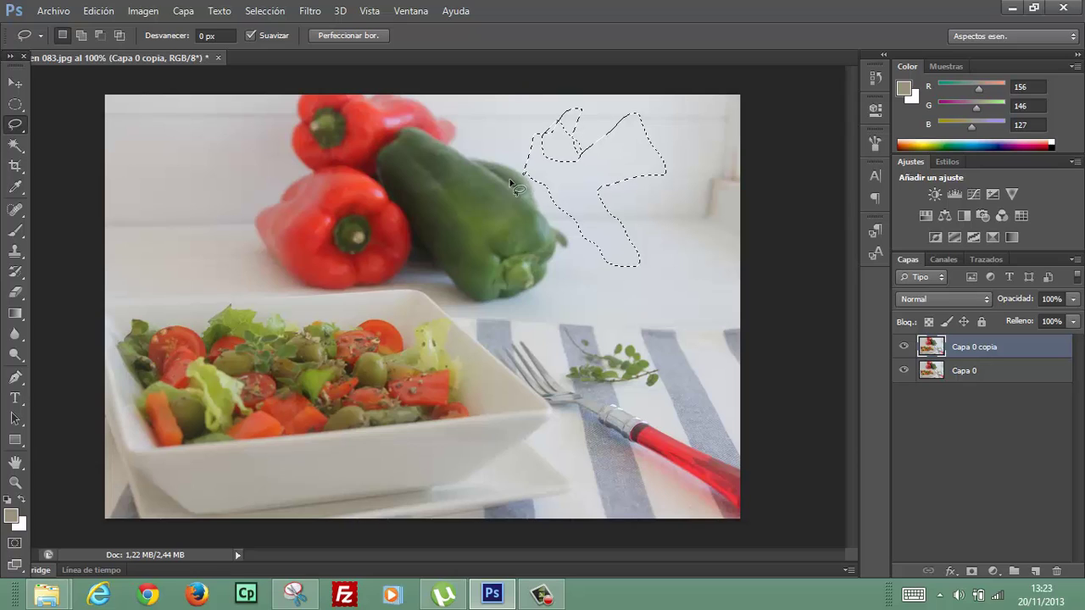
mouse_move(203, 200)
mouse_down()
mouse_move(210, 174)
mouse_move(195, 224)
mouse_up()
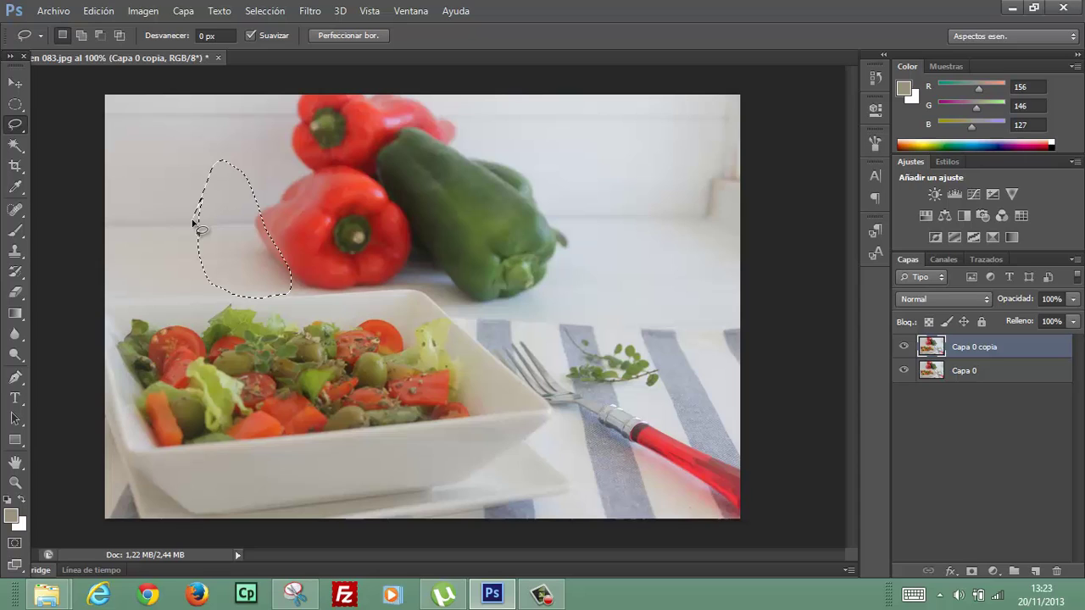
right_click(20, 128)
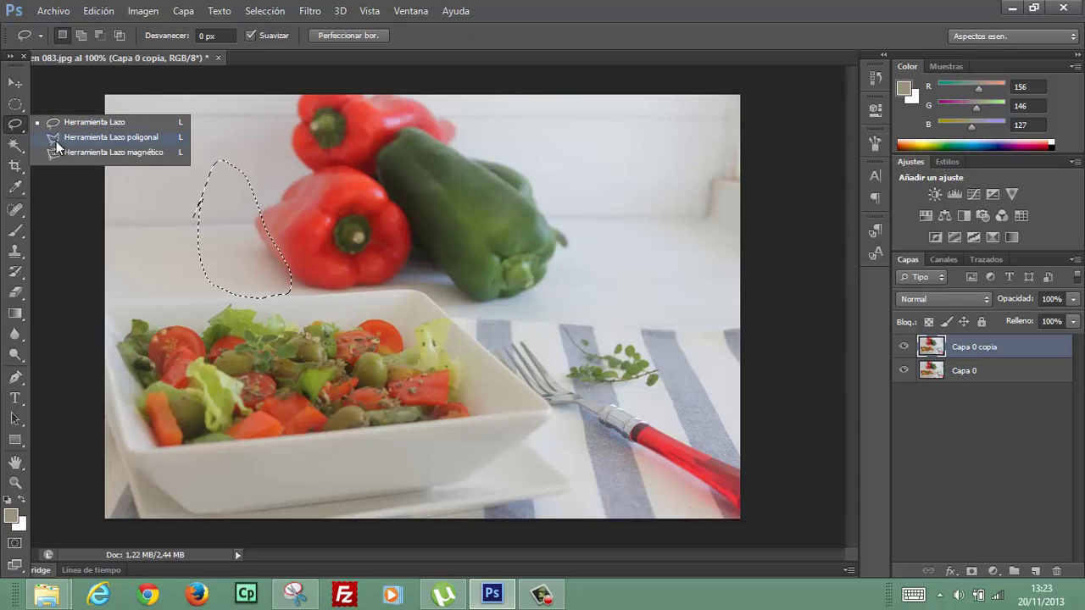
Step: Draw a Polygonal Lasso selection along the tops of the red and green peppers
click(56, 141)
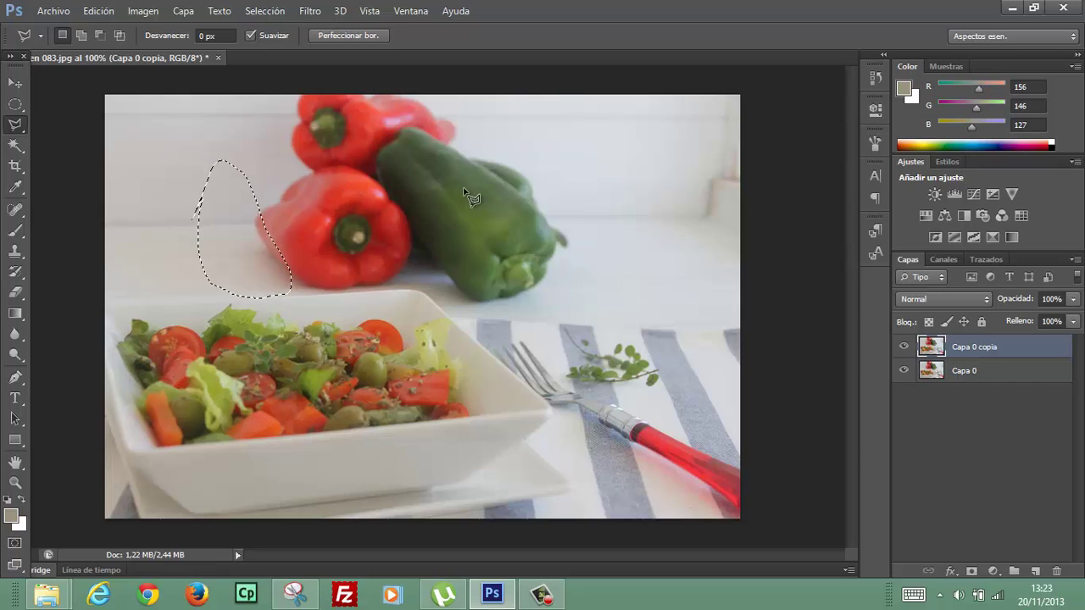
key(ctrl+d)
click(565, 245)
click(530, 176)
click(477, 159)
click(450, 139)
click(458, 125)
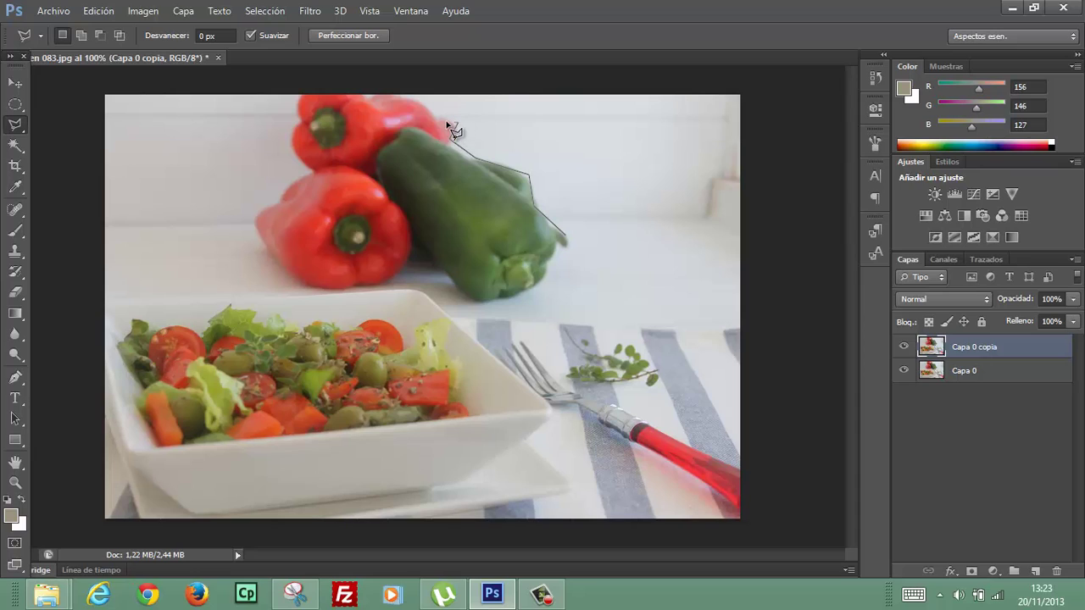
click(410, 96)
click(268, 108)
click(564, 235)
Step: Redraw the polygon so it covers only the upper green pepper
click(563, 236)
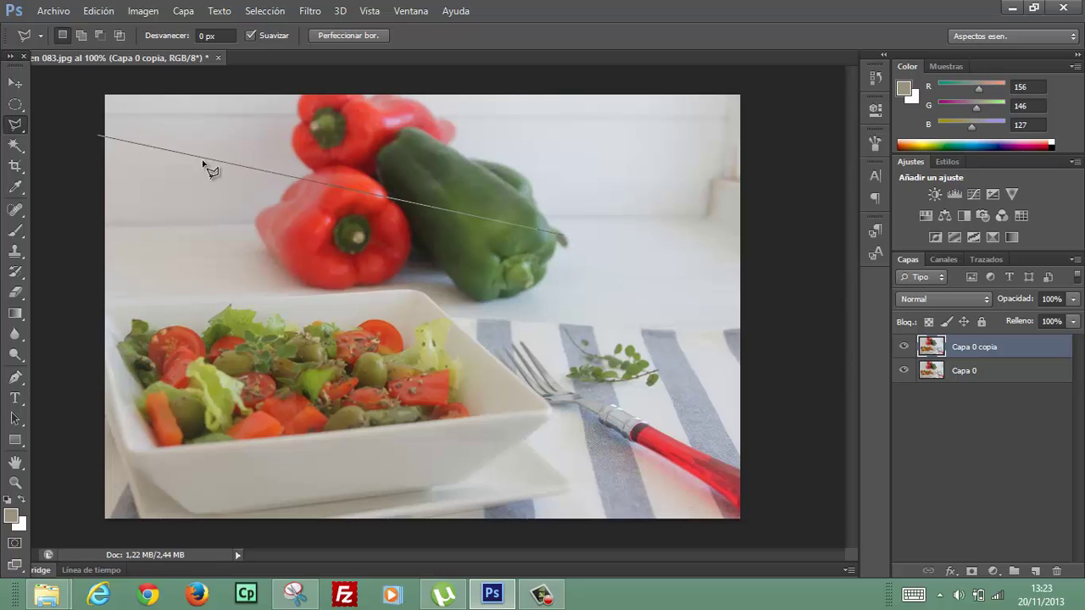
click(544, 132)
click(532, 163)
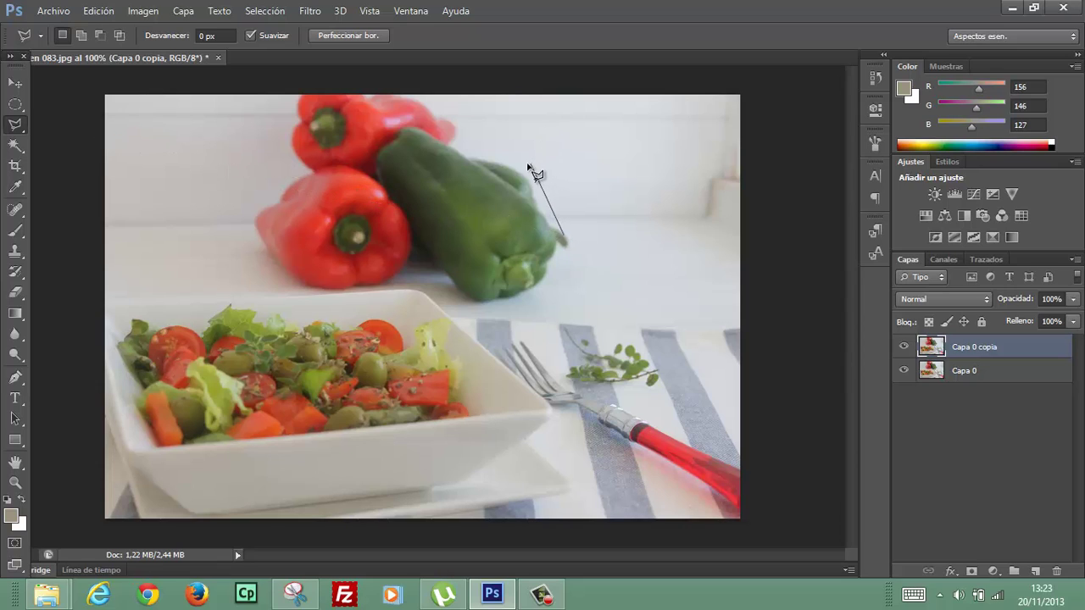
click(447, 151)
click(407, 244)
click(566, 240)
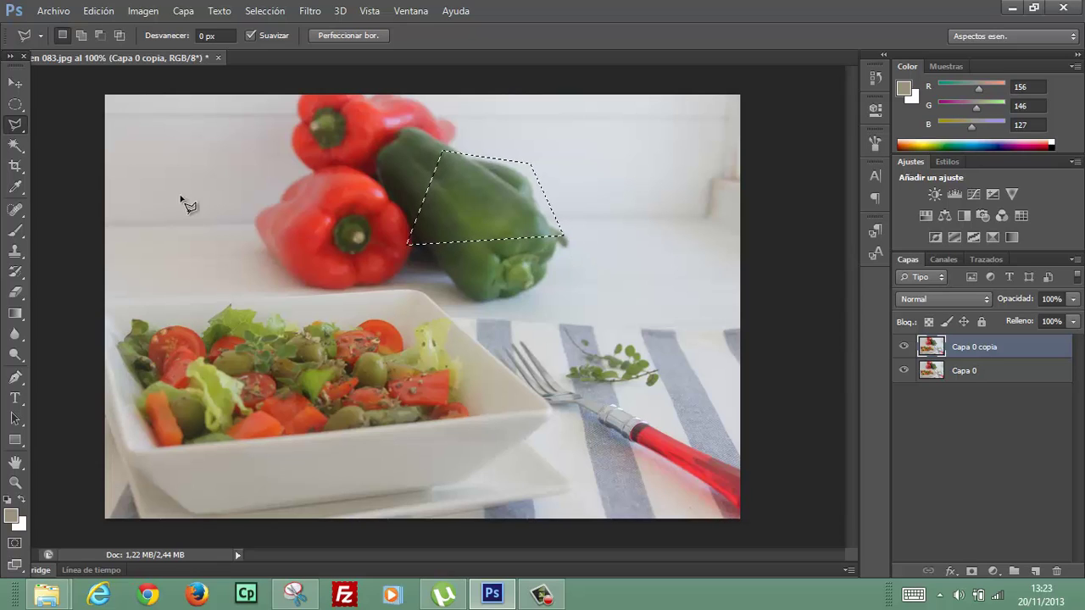
right_click(19, 123)
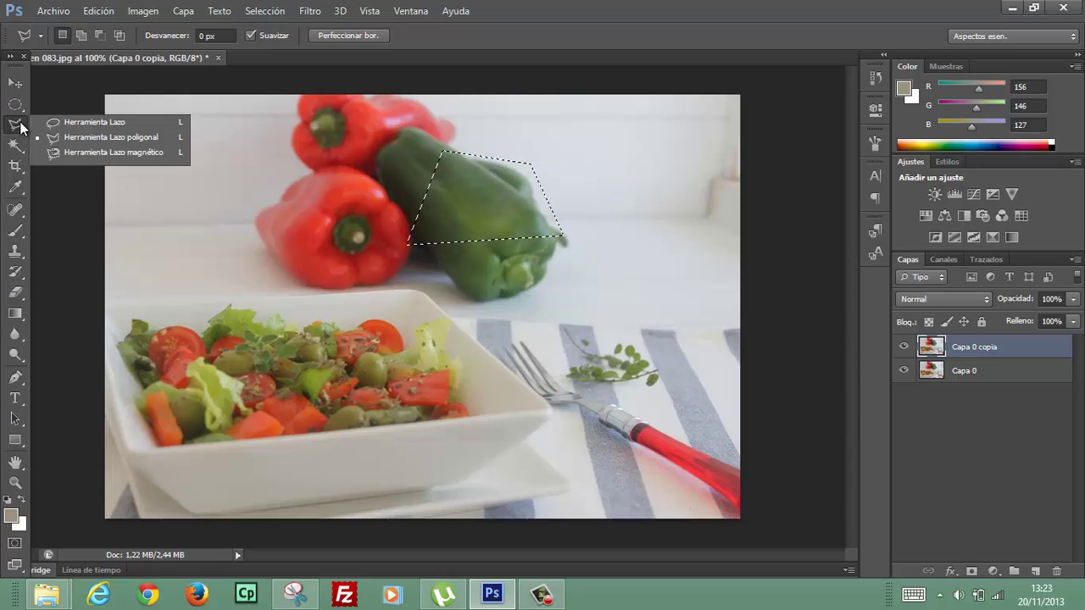
Step: Trace a Magnetic Lasso outline around both red peppers and the green pepper
click(53, 154)
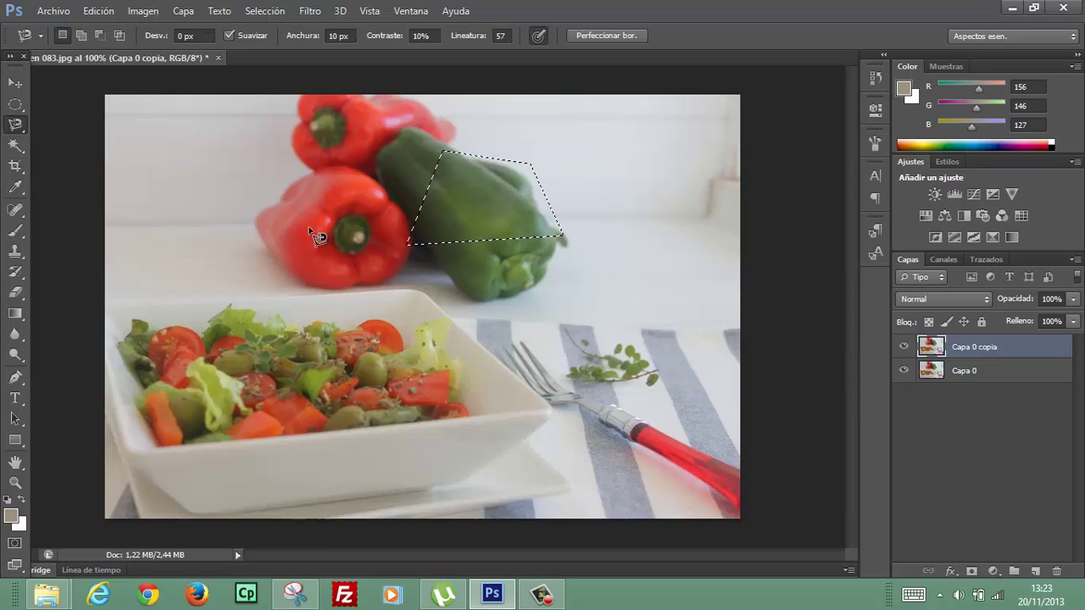
key(ctrl+d)
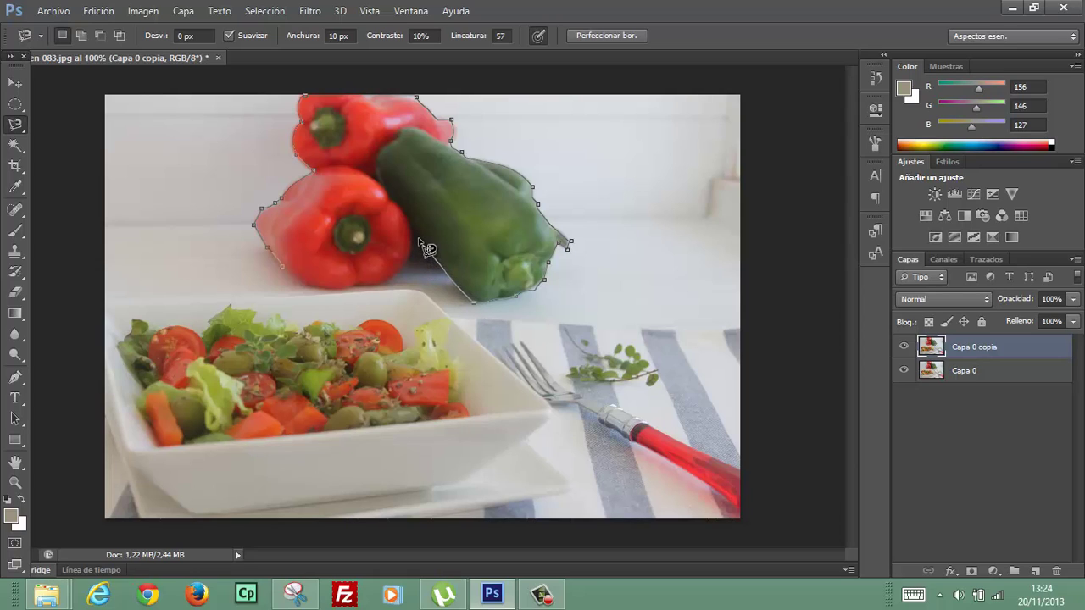
click(414, 238)
click(291, 277)
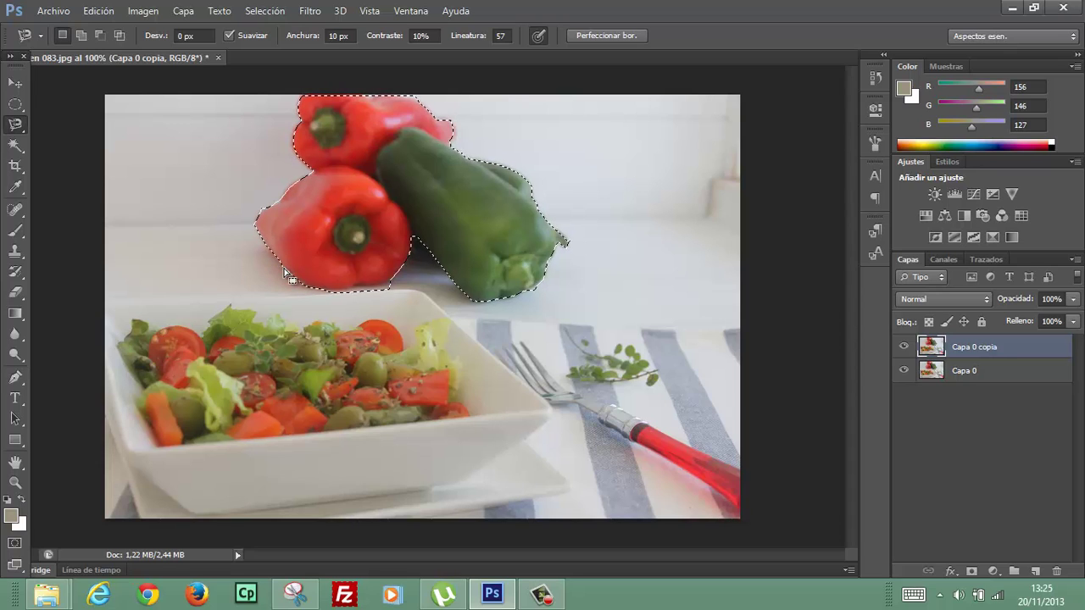
Step: Select part of the green pepper with the Magic Wand at tolerance 30
click(12, 145)
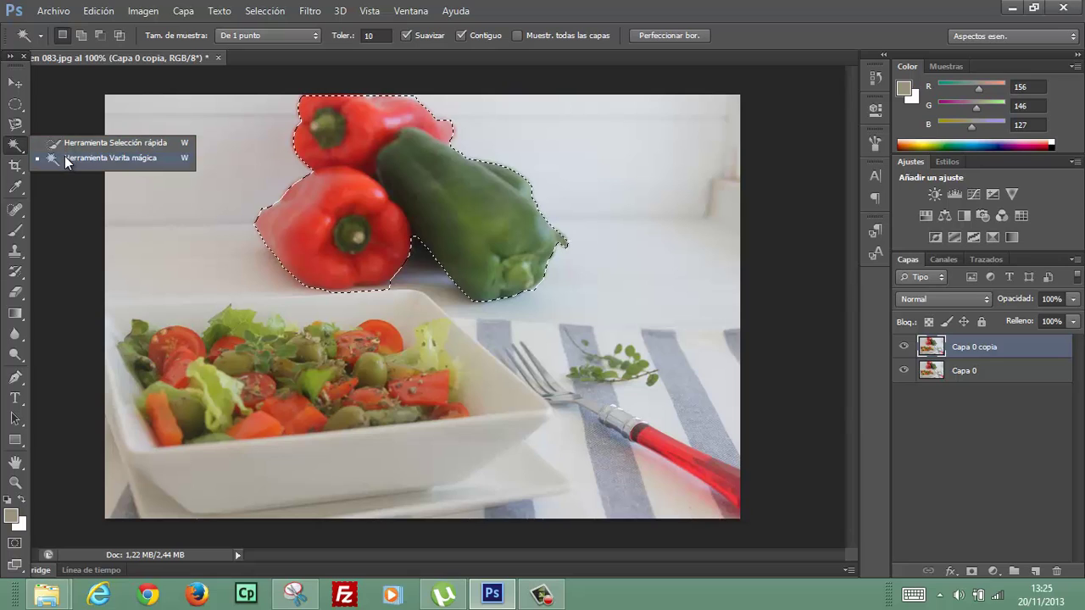
click(67, 161)
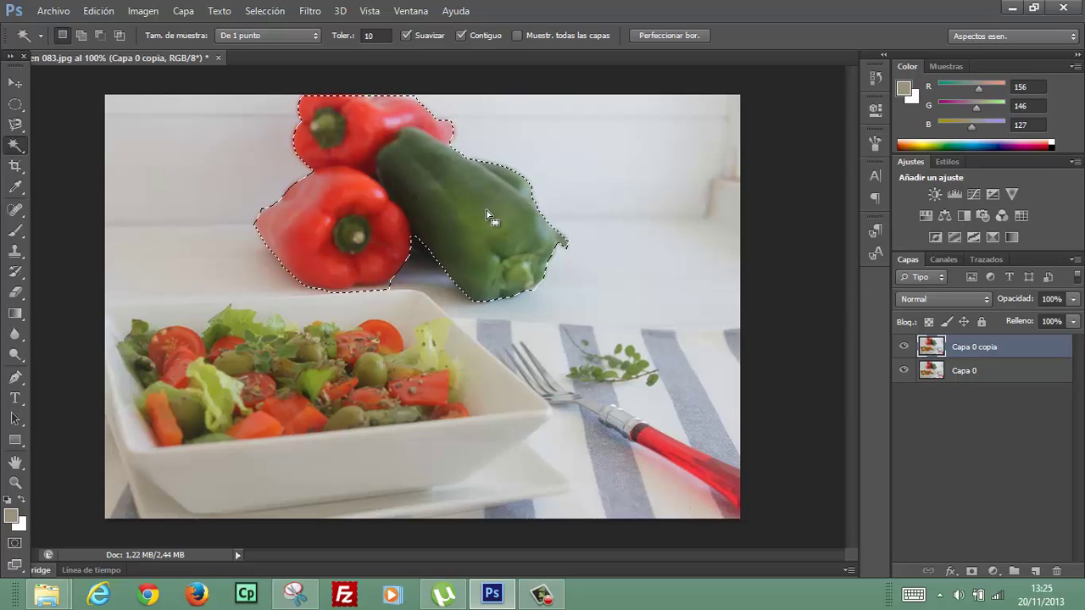
key(ctrl+d)
click(462, 212)
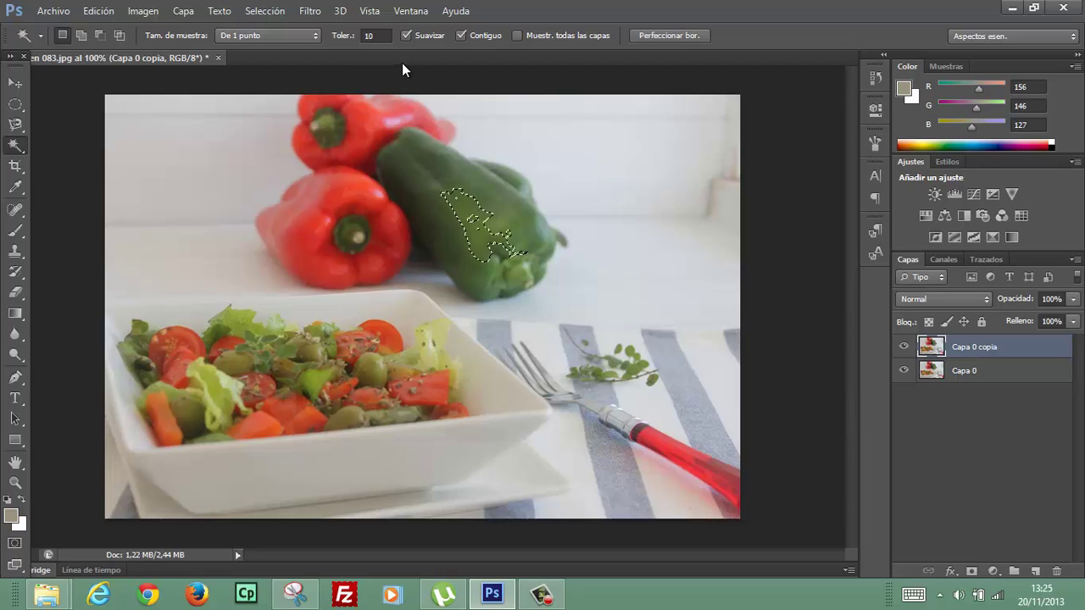
click(383, 36)
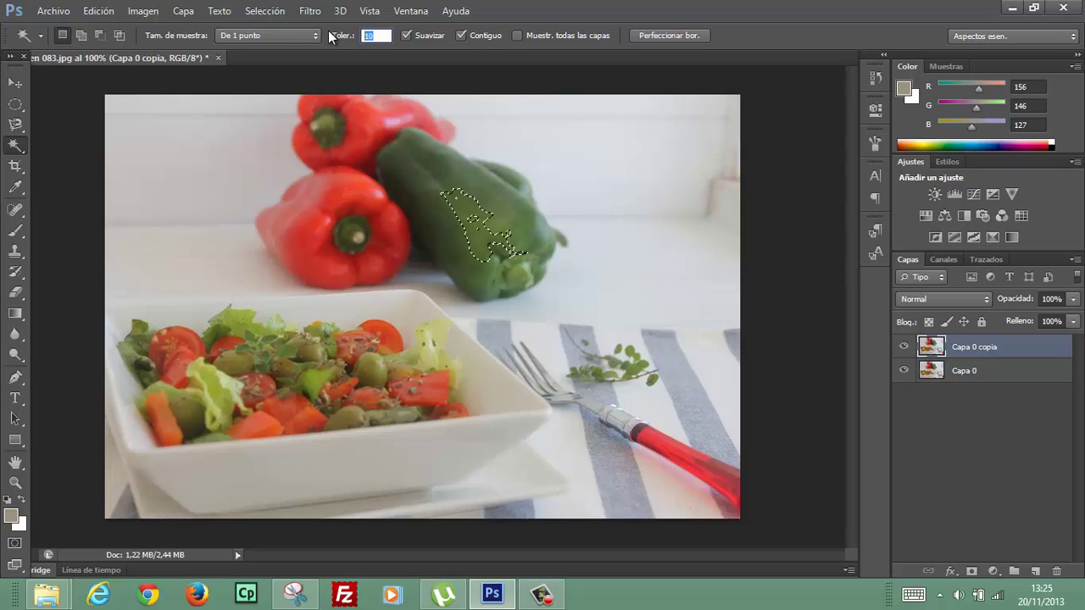
text(3)
click(428, 179)
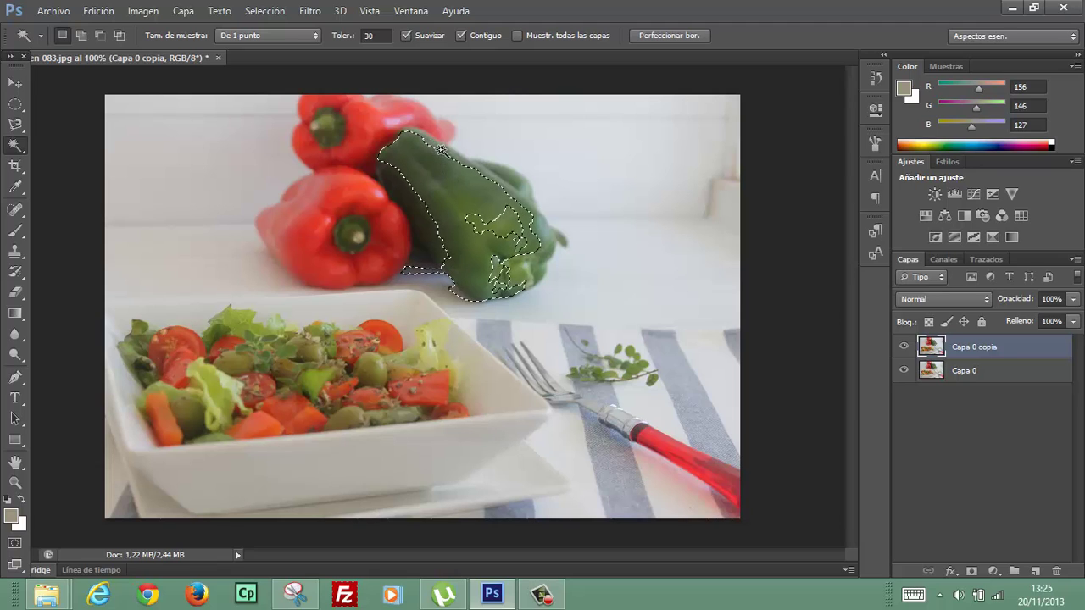
Step: Rebuild the green pepper selection, Shift-clicking to add its remaining parts and stem
click(500, 177)
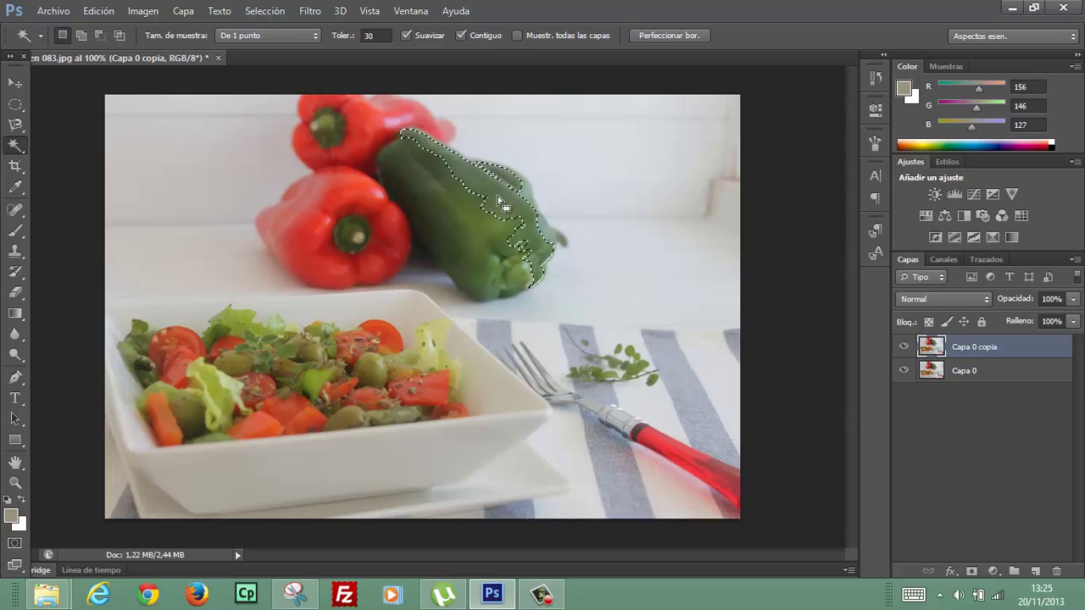
click(530, 201)
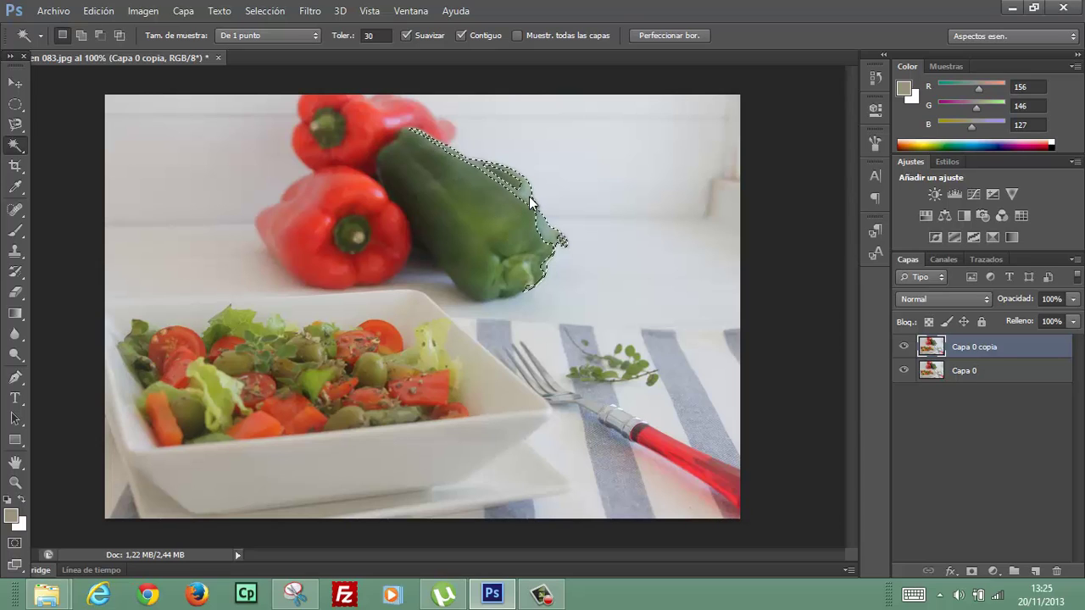
click(513, 179)
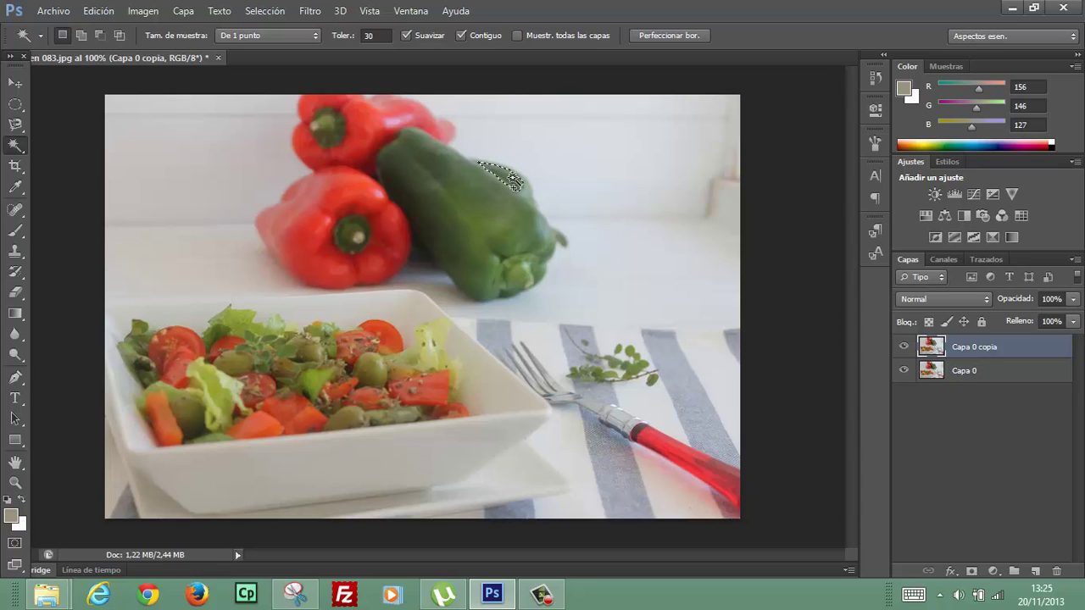
key(shift)
click(457, 194)
click(408, 197)
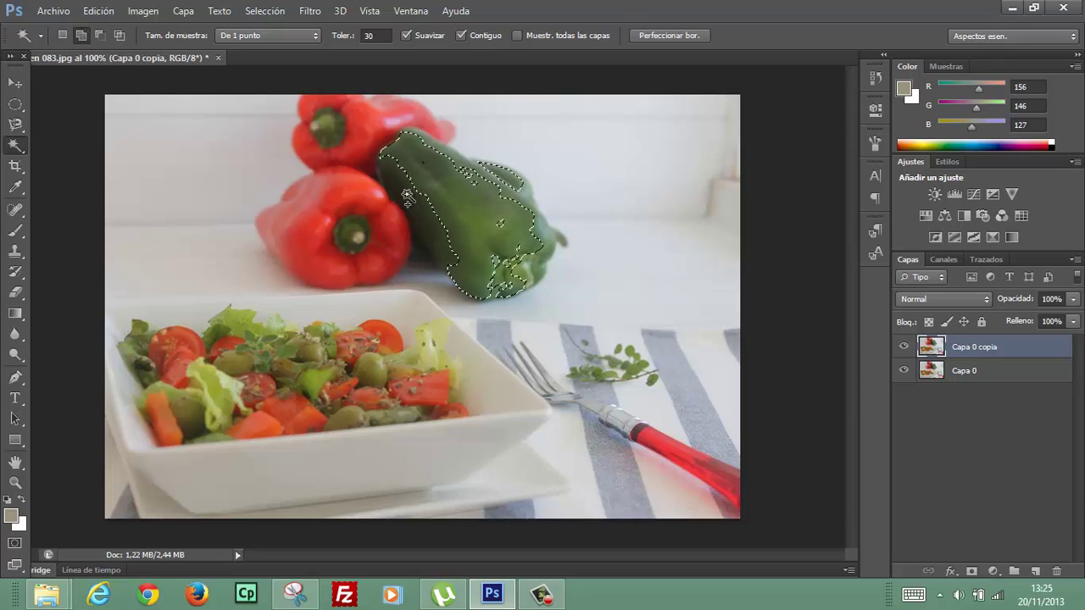
click(407, 195)
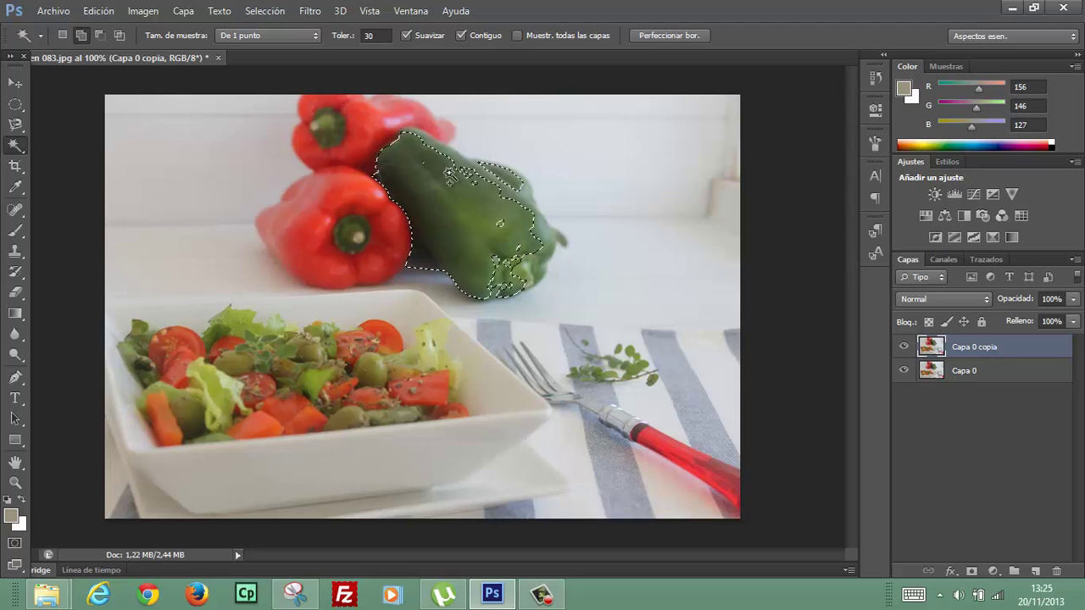
click(461, 162)
click(413, 157)
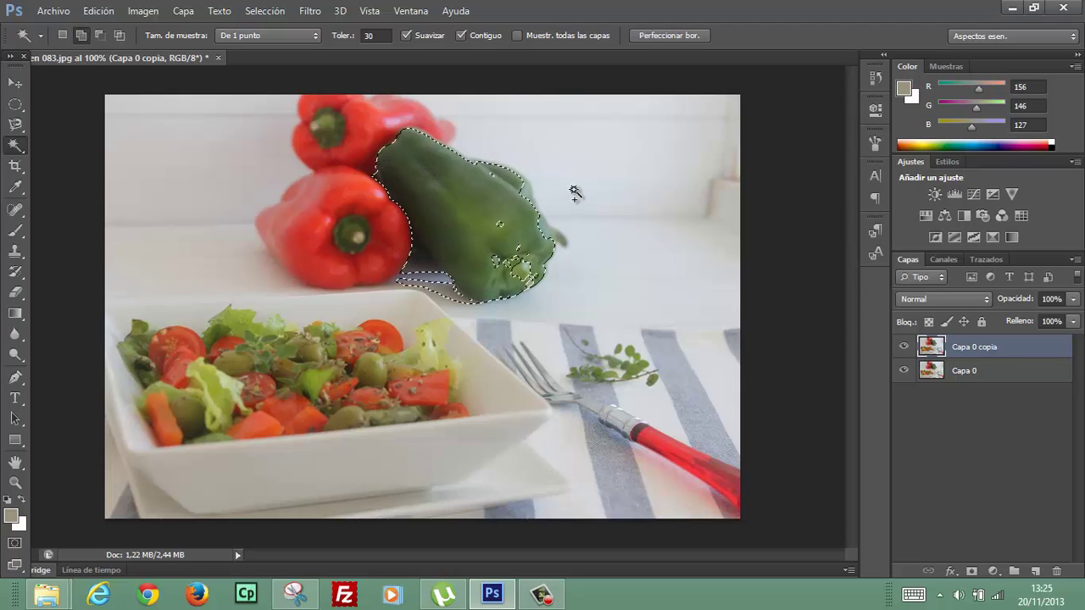
shift+click(494, 181)
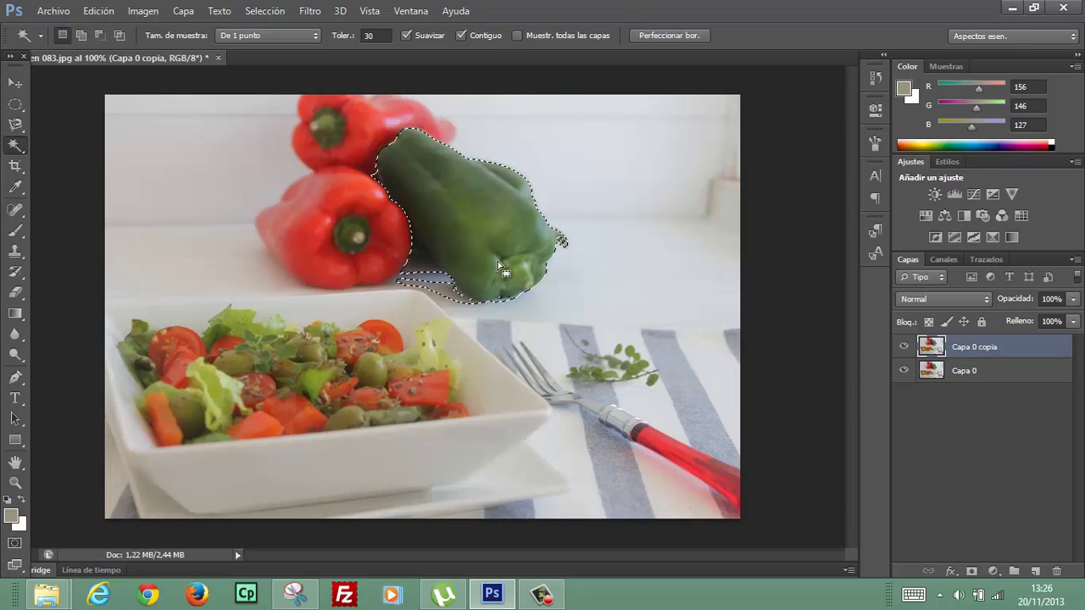
Step: Drop tolerance to 10 and Alt-click to subtract the shadow under the pepper
key(alt)
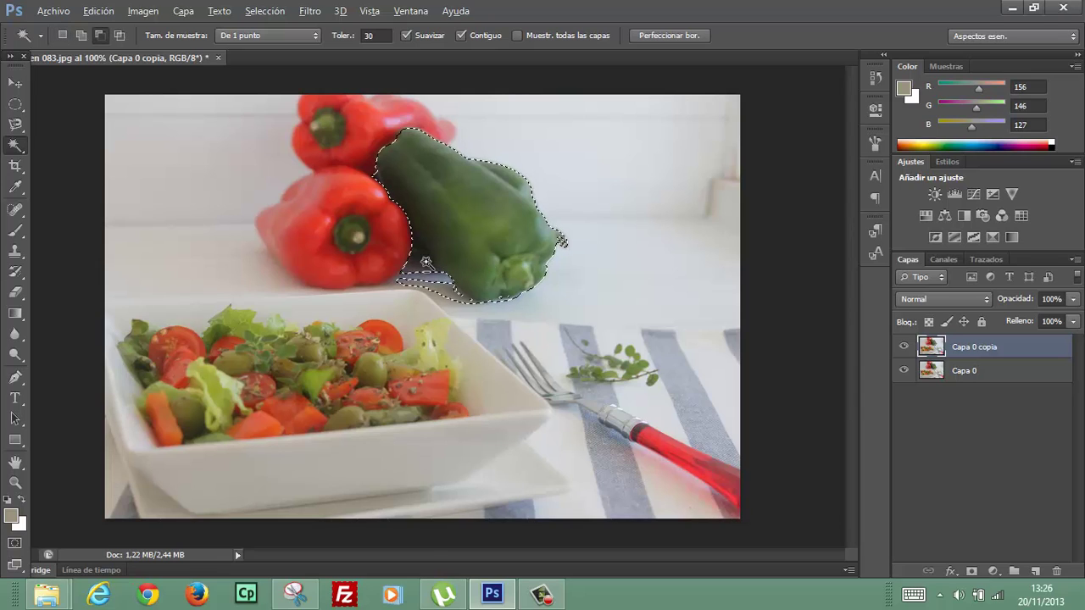
alt+click(419, 259)
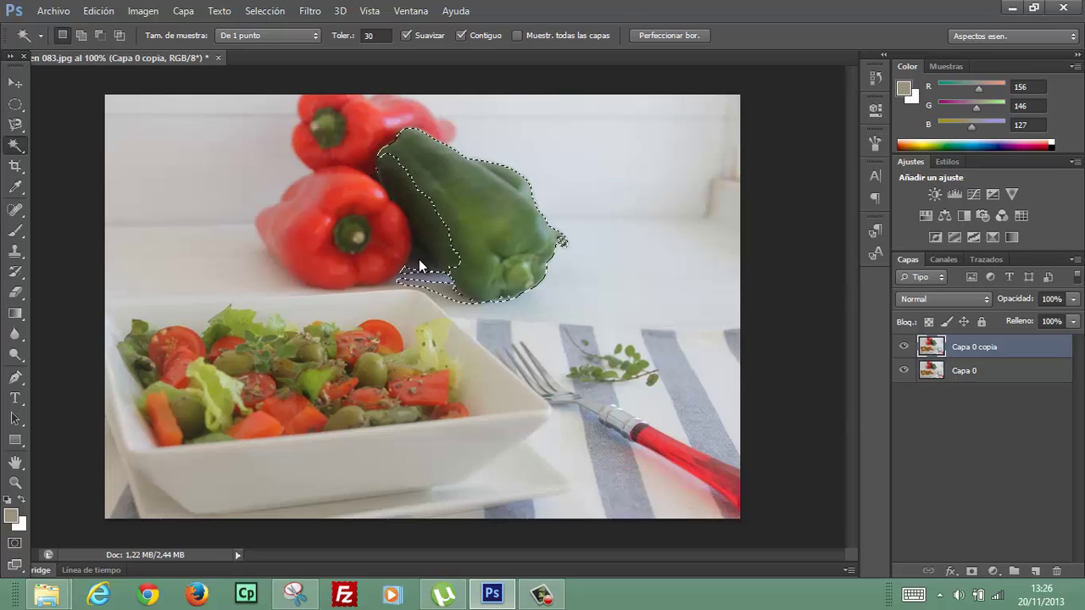
key(shift)
shift+click(419, 260)
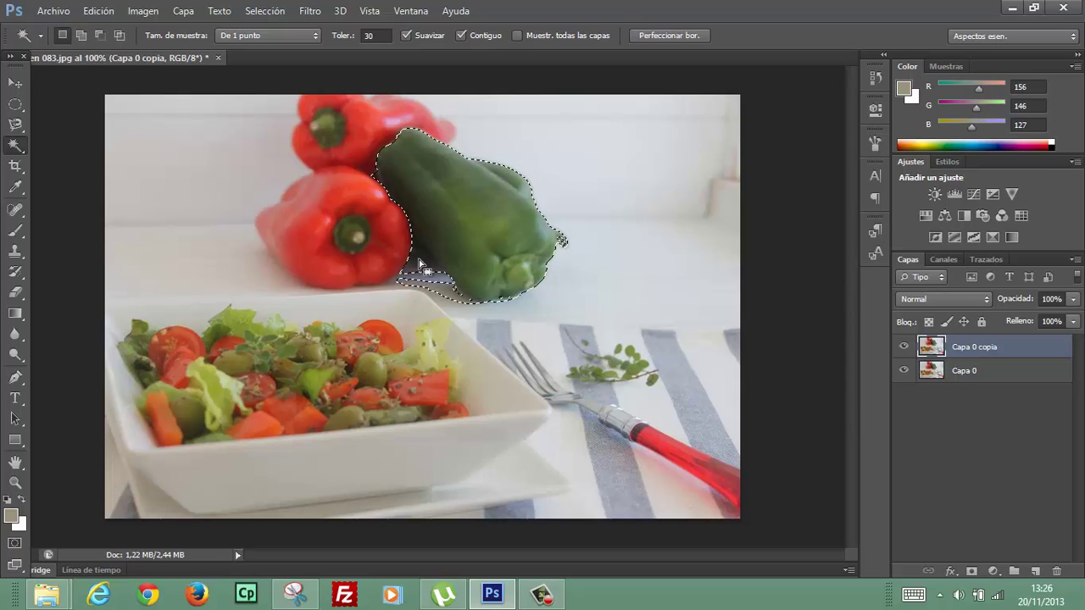
double_click(377, 35)
text(10)
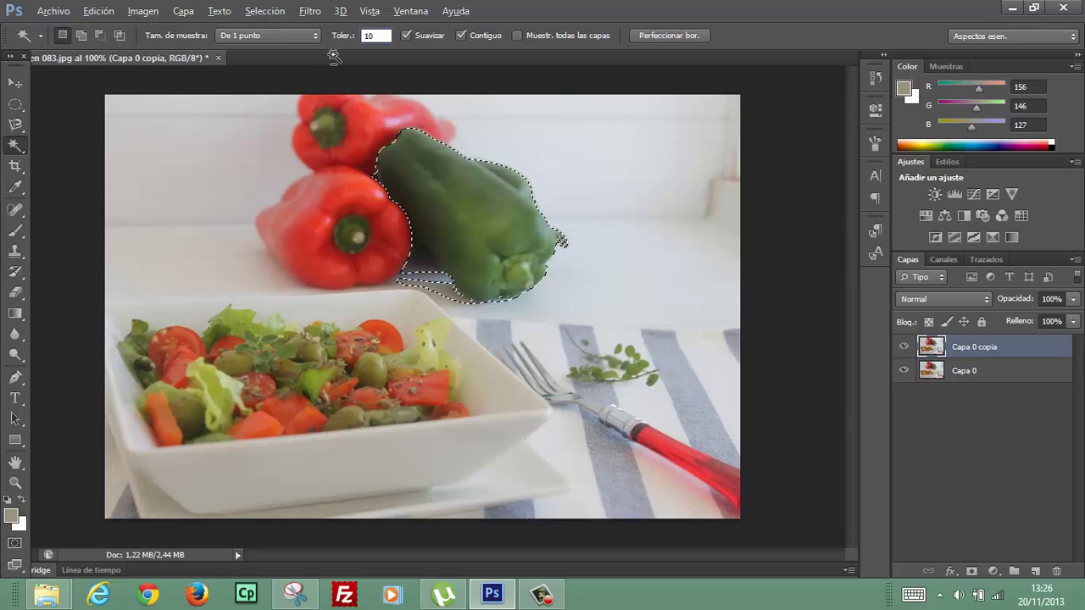
key(alt)
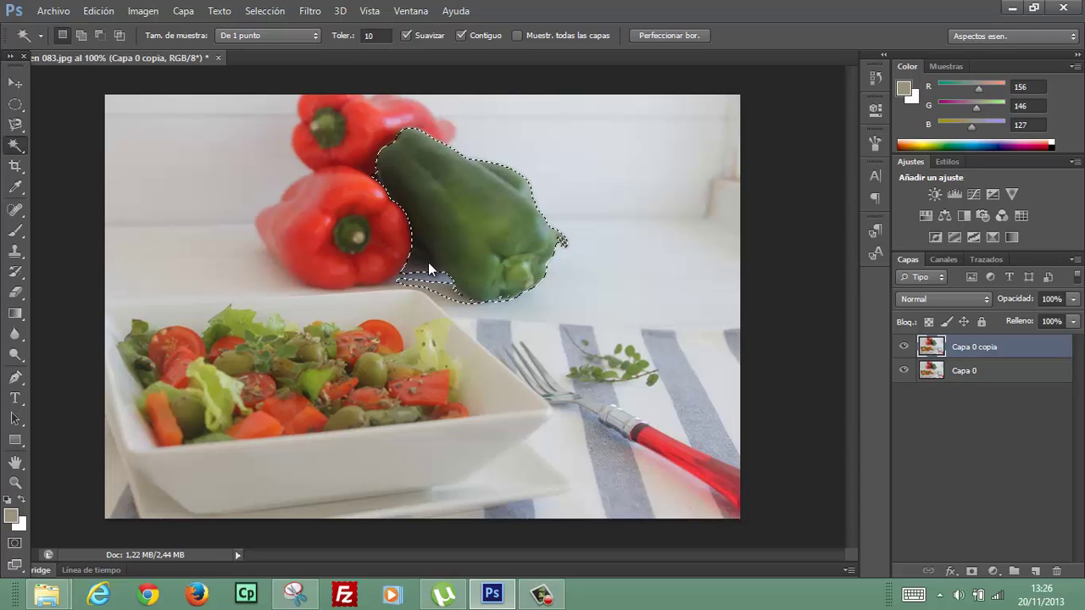
alt+click(428, 262)
Step: Move the selected green pepper aside, hide Capa 0, and return the pepper to its original spot
click(14, 86)
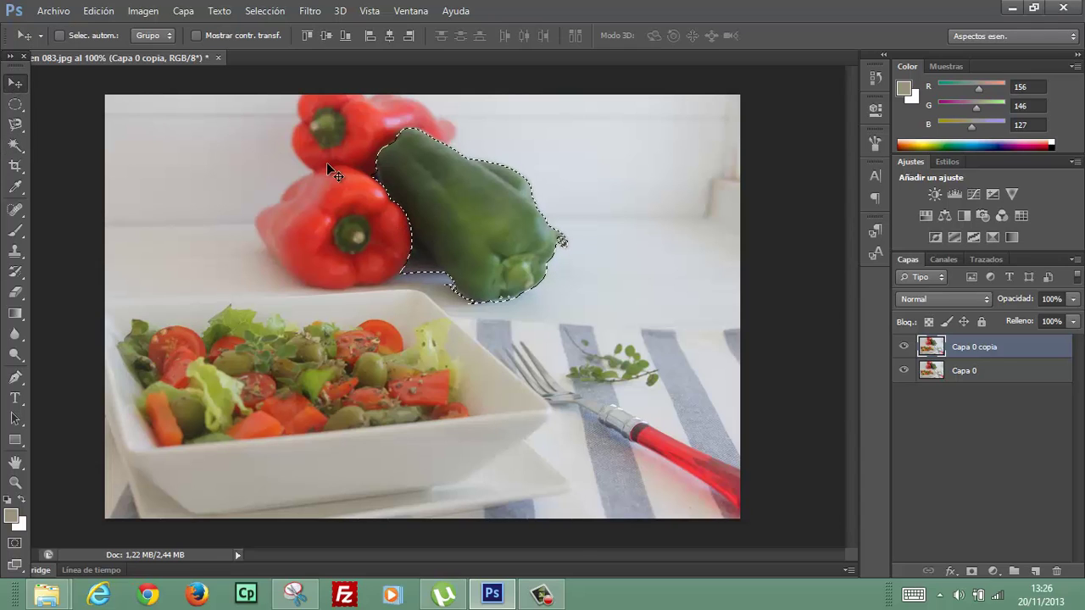
mouse_move(439, 178)
mouse_down()
mouse_move(615, 284)
mouse_move(594, 296)
mouse_move(486, 270)
mouse_move(375, 282)
mouse_move(237, 184)
mouse_move(195, 180)
mouse_move(440, 193)
mouse_move(568, 142)
mouse_move(581, 189)
mouse_move(576, 177)
mouse_up()
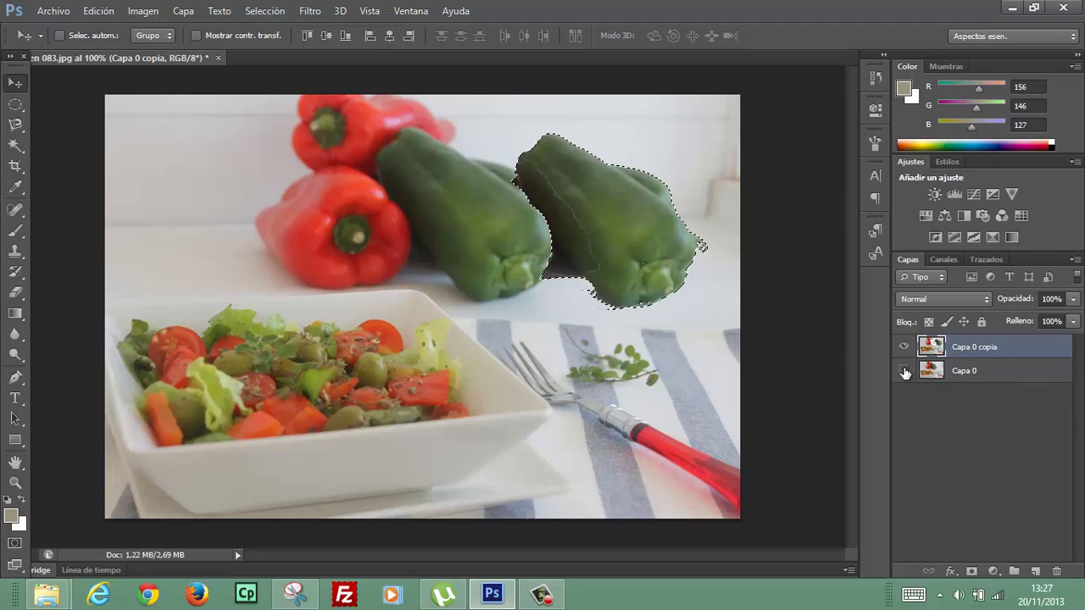
click(904, 371)
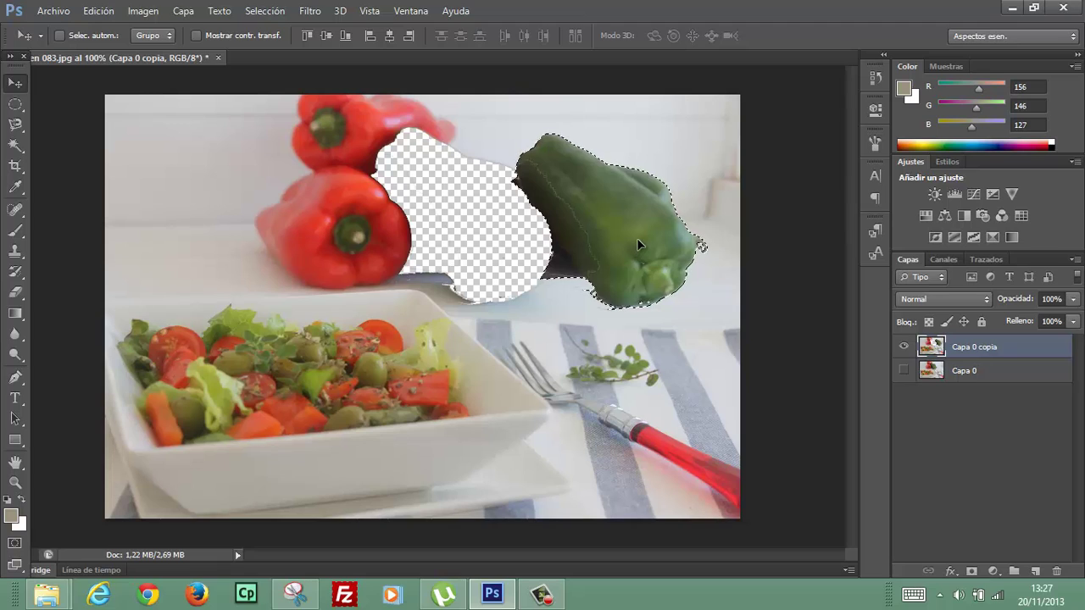
drag(637, 238, 498, 236)
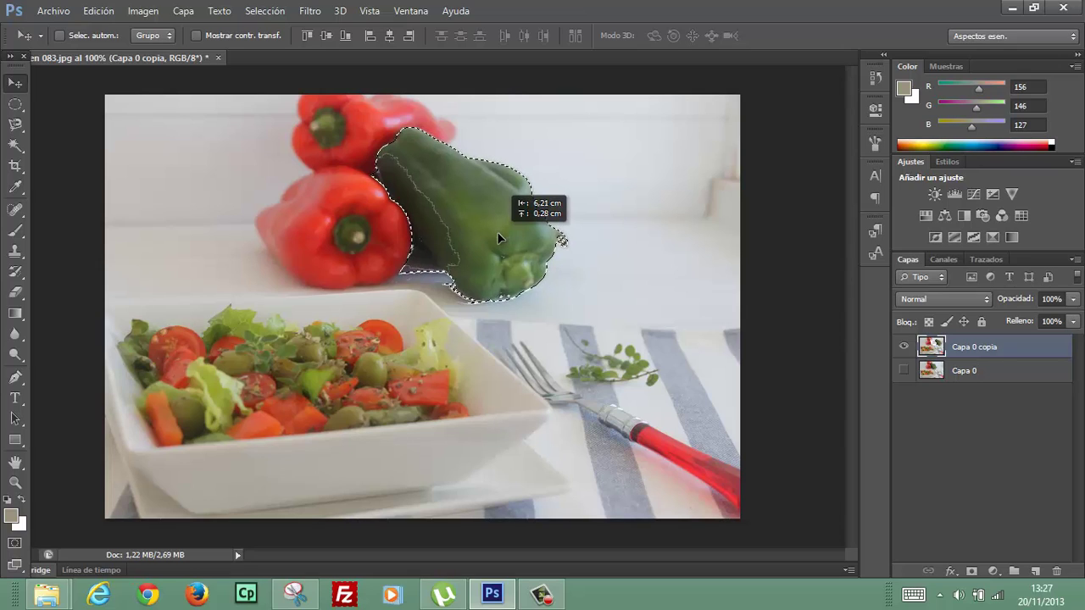
drag(498, 238, 498, 239)
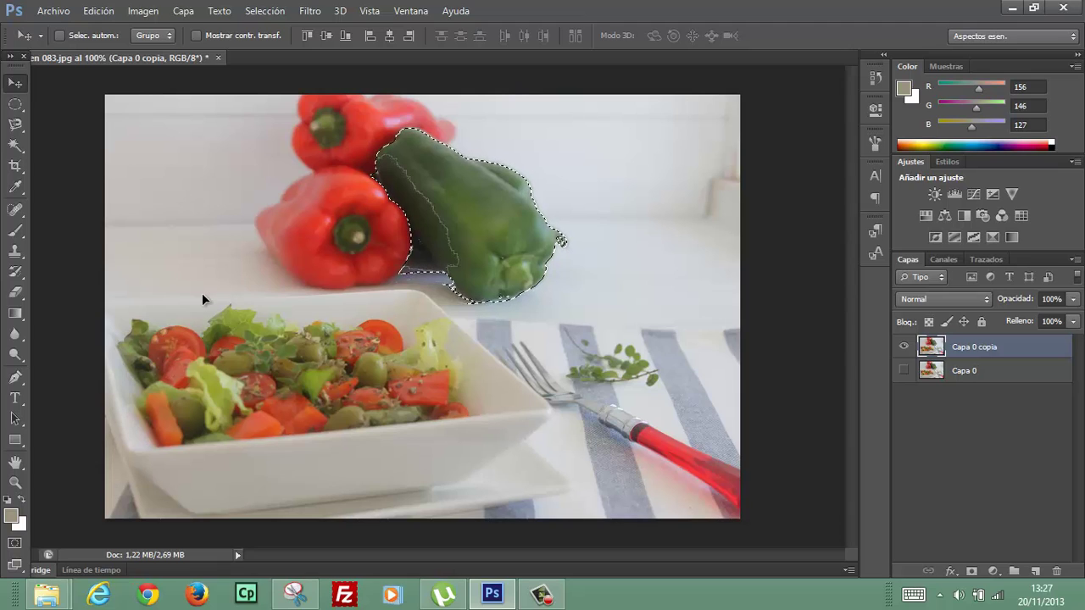
Step: Try a Quick Selection on the top background, then clear it
click(19, 150)
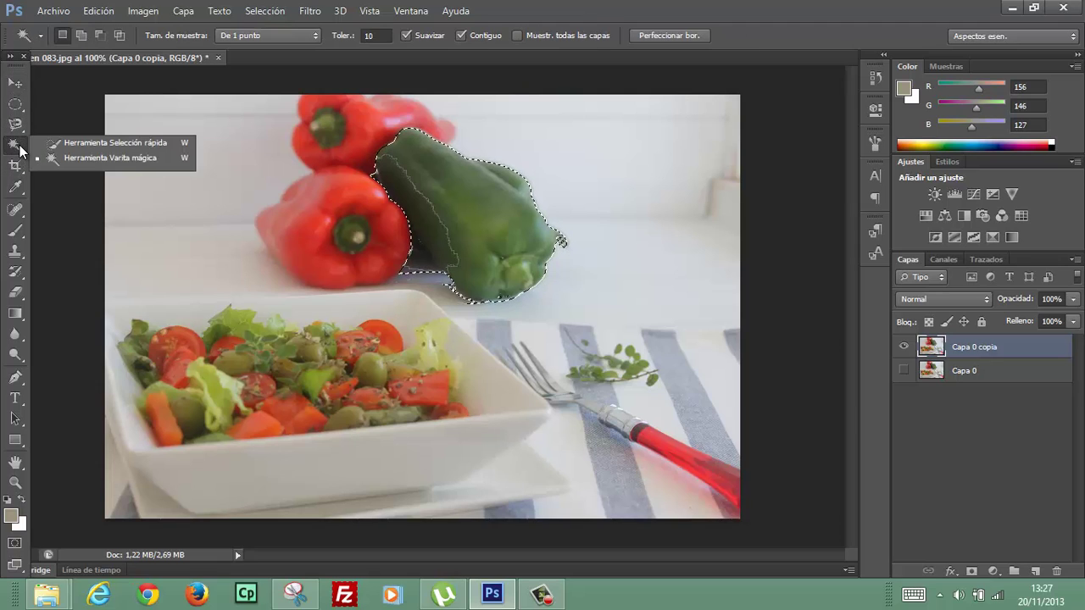
click(72, 146)
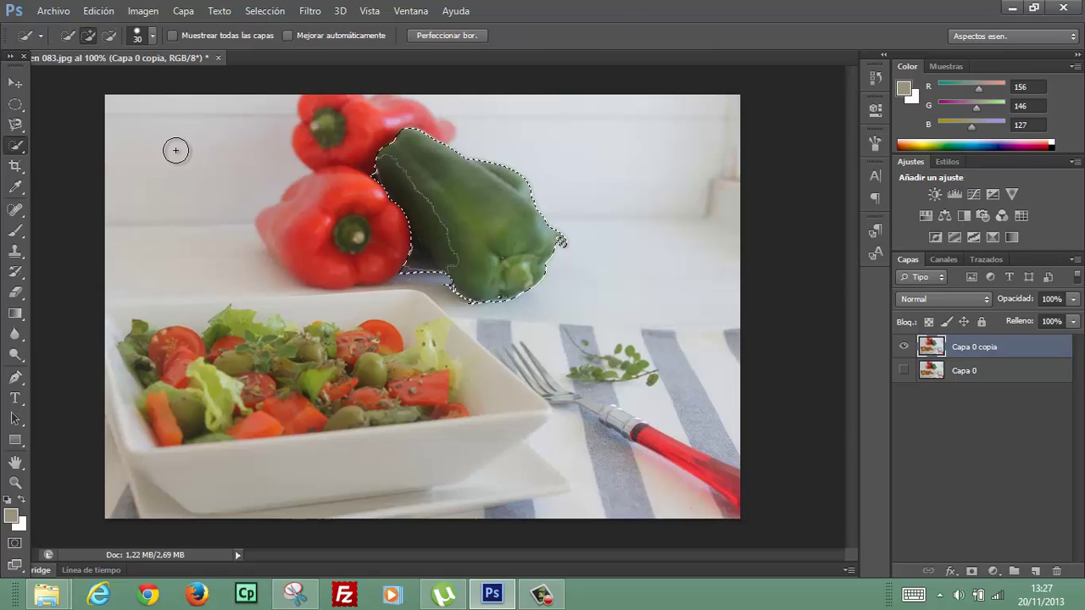
drag(175, 150, 252, 180)
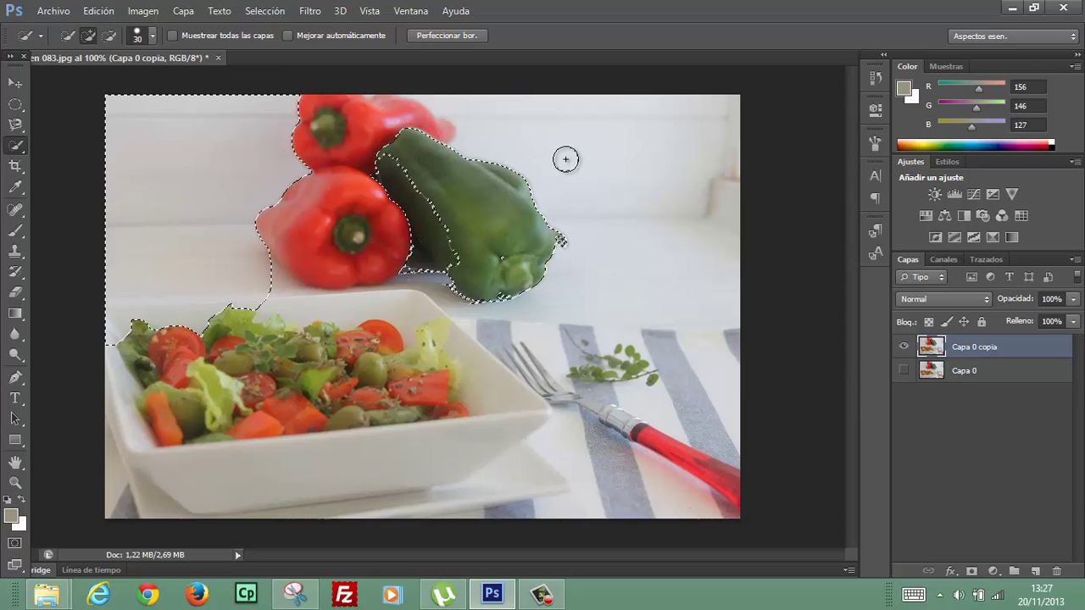
mouse_move(566, 158)
mouse_down()
mouse_move(613, 158)
mouse_move(654, 218)
mouse_up()
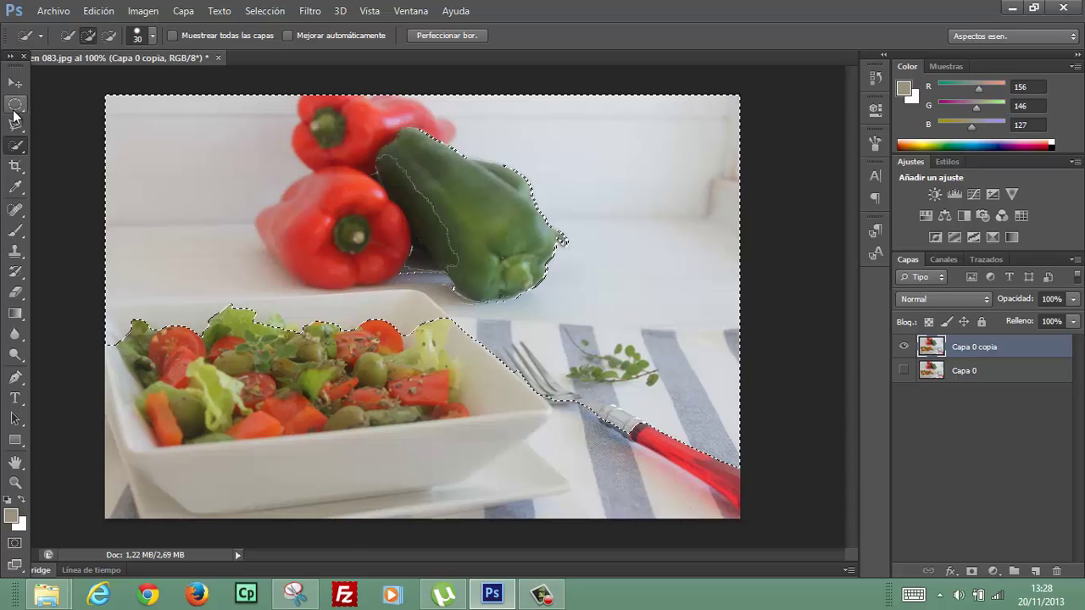
click(14, 107)
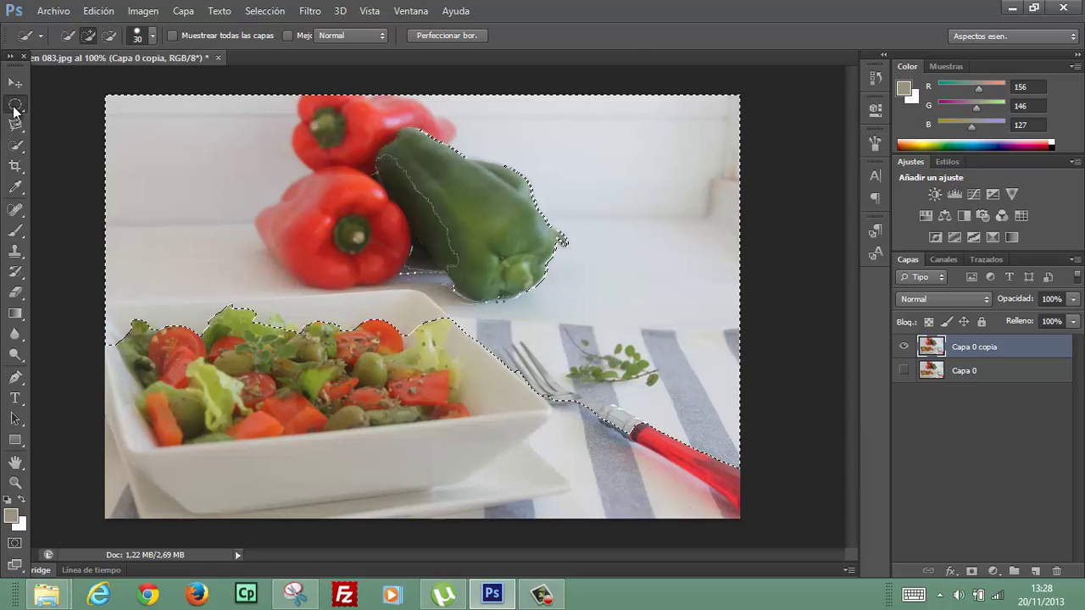
click(151, 156)
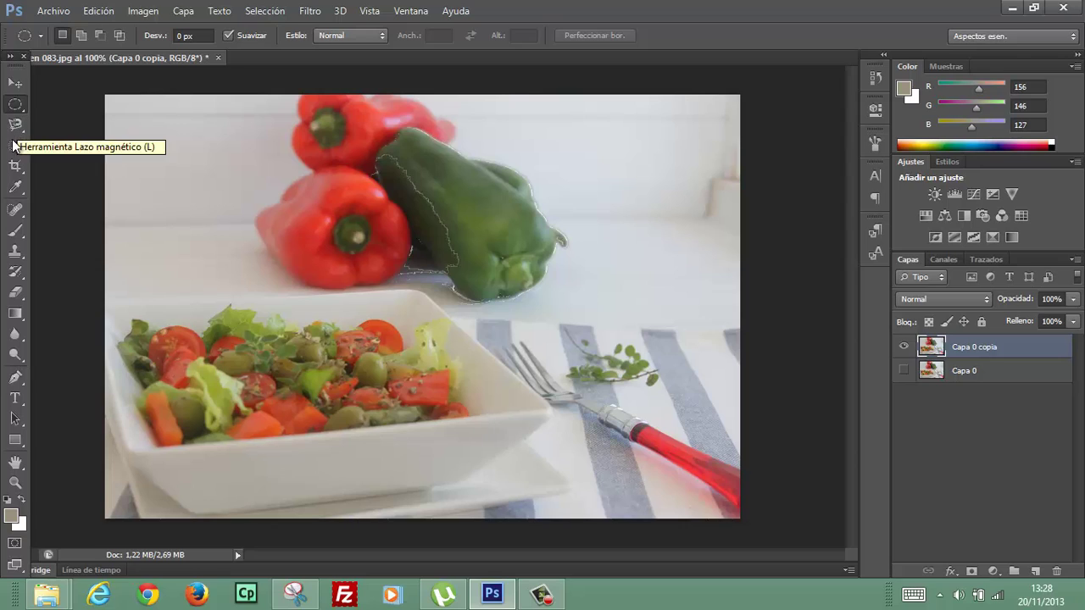
Step: Paint a Quick Selection across the top-left background and around the peppers and fork
click(18, 147)
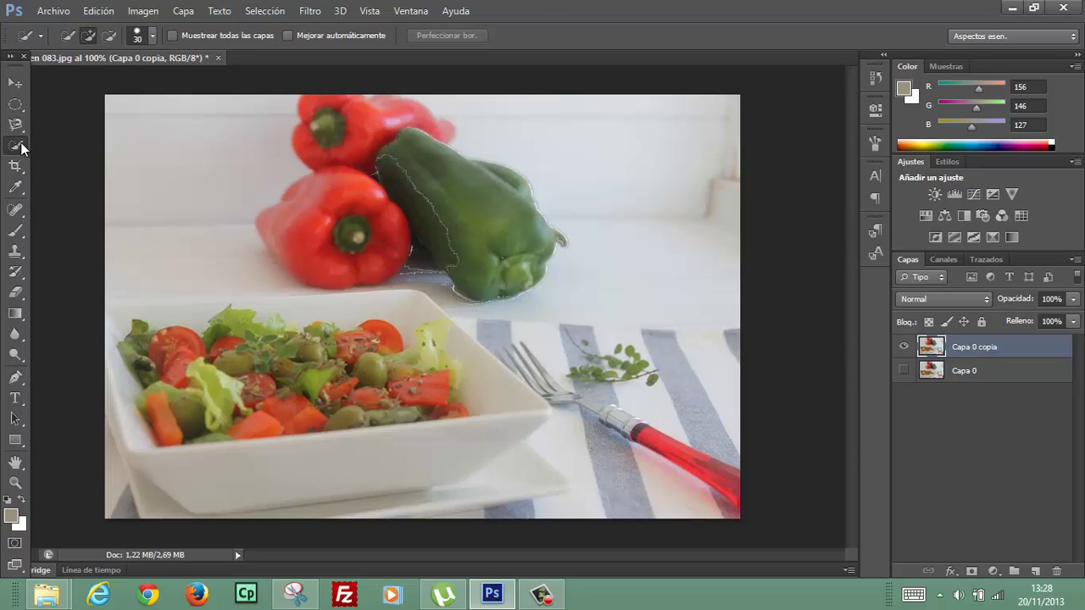
click(180, 162)
mouse_move(186, 173)
mouse_down()
mouse_move(263, 239)
mouse_move(363, 193)
mouse_up()
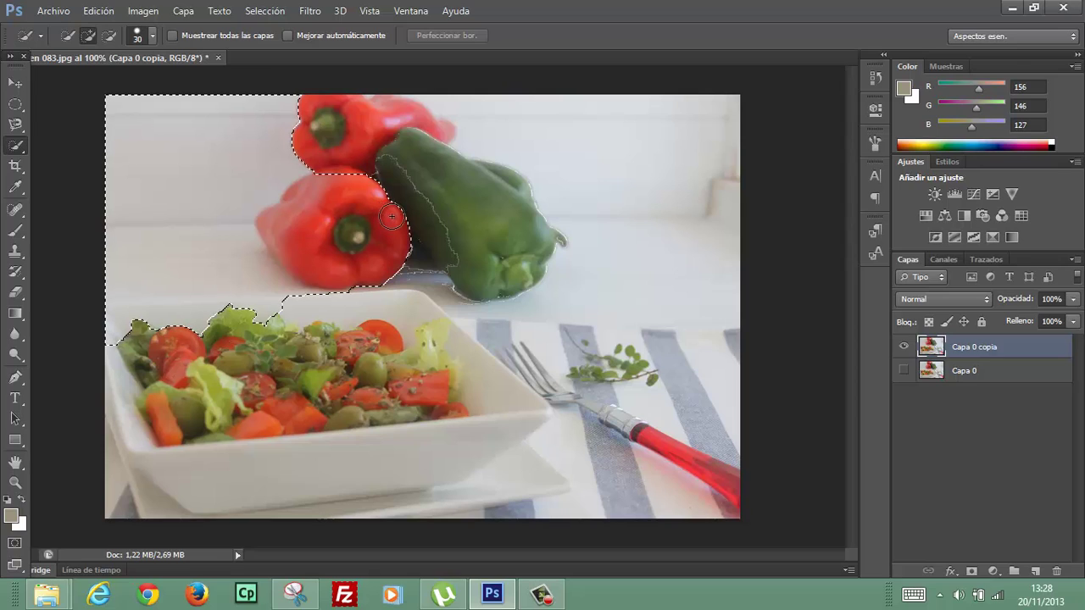
mouse_move(420, 227)
mouse_down()
mouse_move(560, 194)
mouse_move(619, 209)
mouse_up()
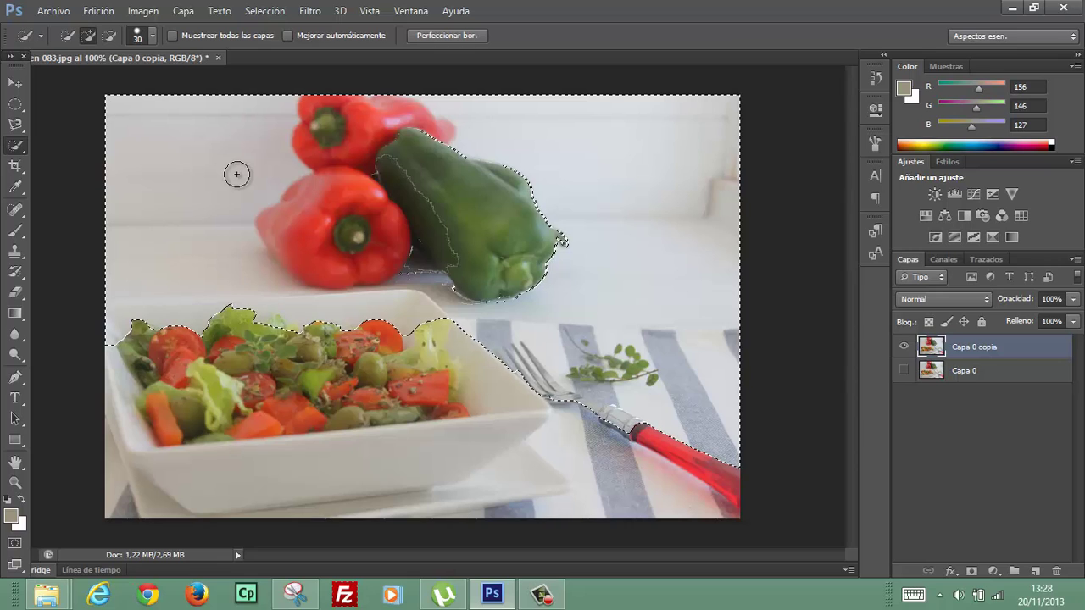
Step: Clear the background selection
click(16, 174)
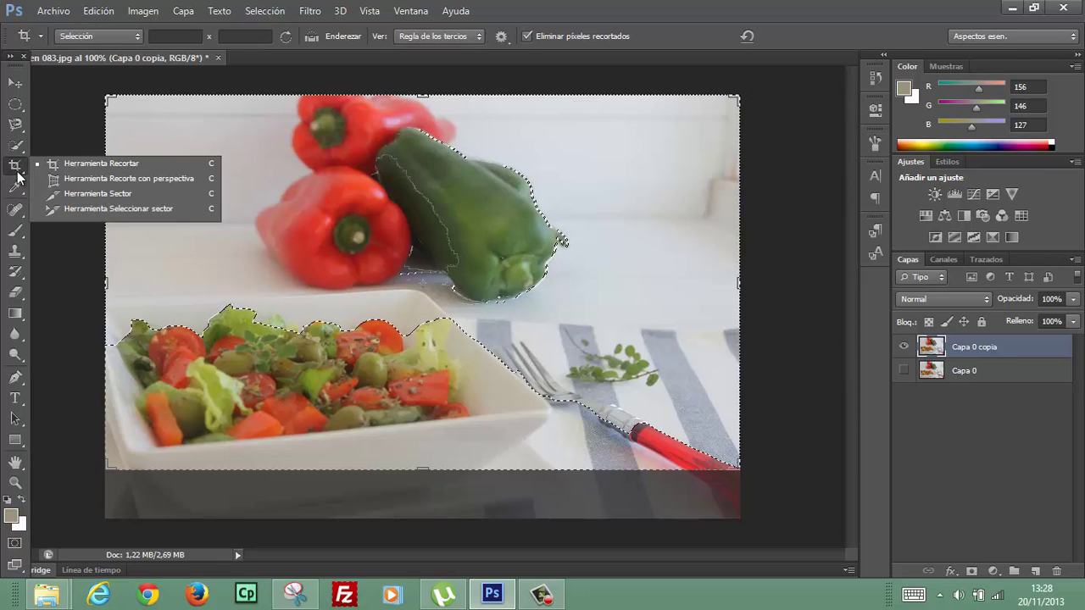
click(85, 164)
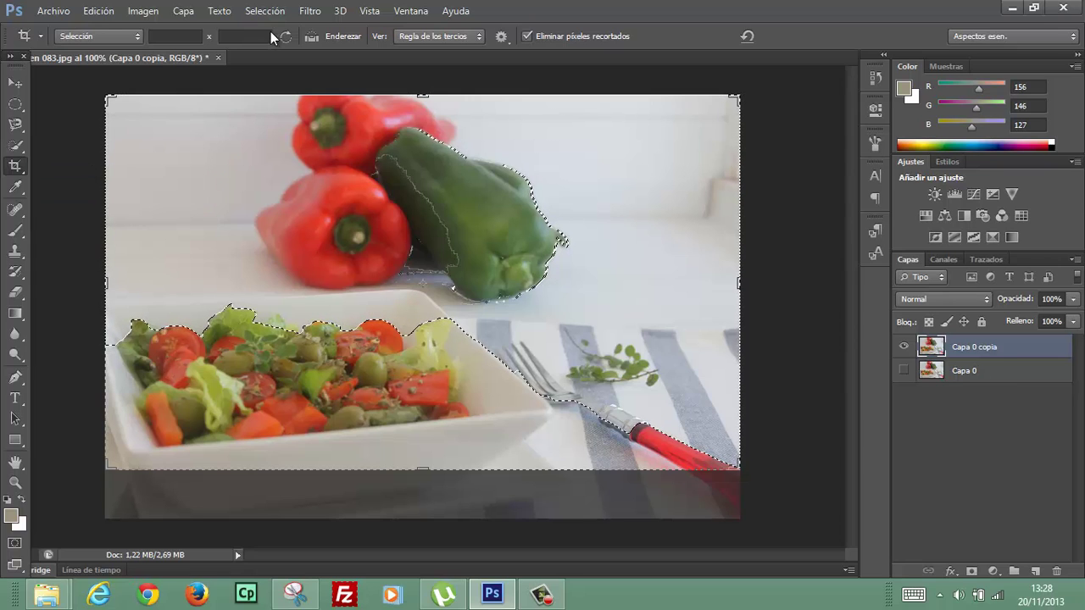
click(17, 105)
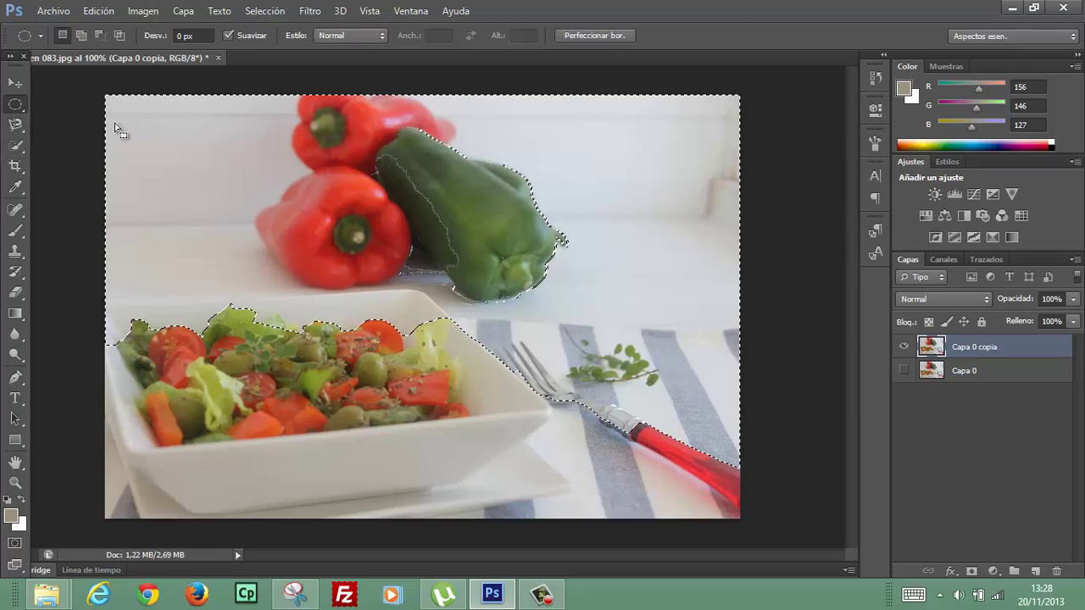
click(156, 129)
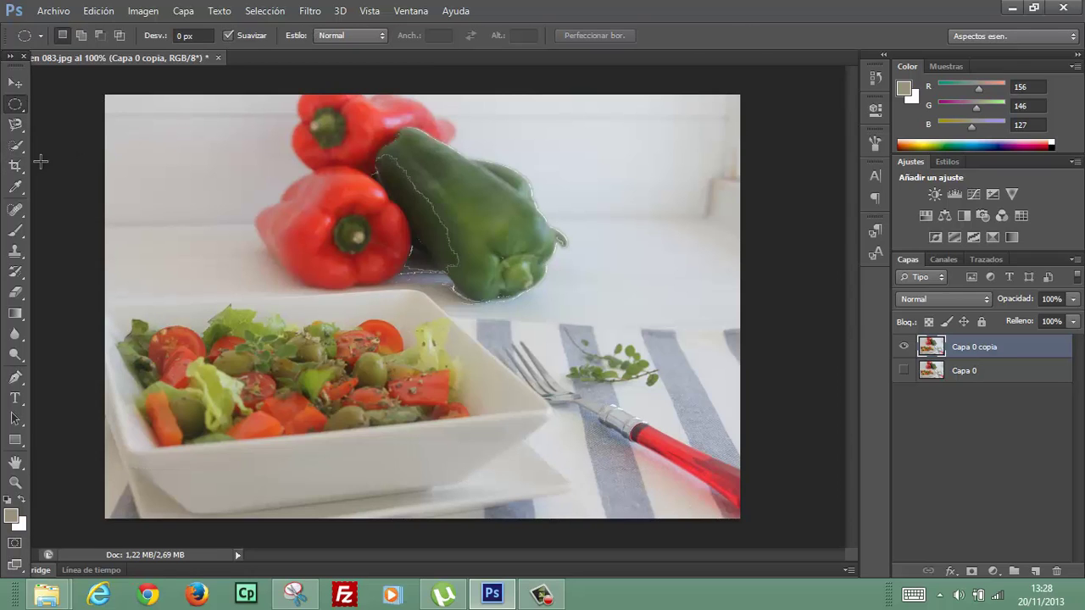
Step: Apply a tight crop around the peppers and salad, then undo it
click(15, 166)
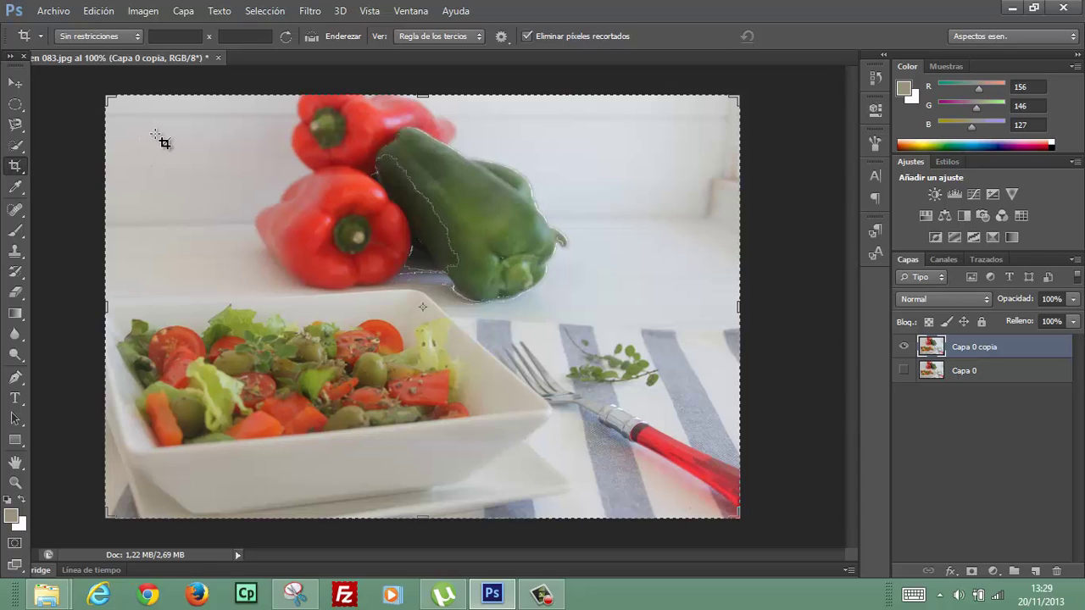
mouse_move(149, 132)
mouse_down()
mouse_move(497, 351)
mouse_move(593, 436)
mouse_move(666, 479)
mouse_up()
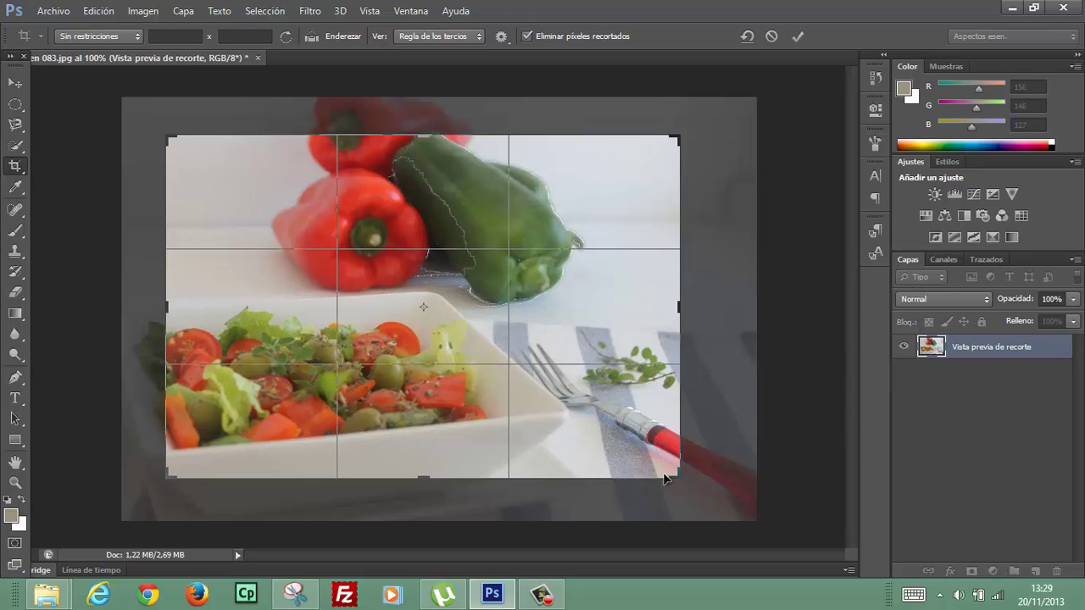
key(Return)
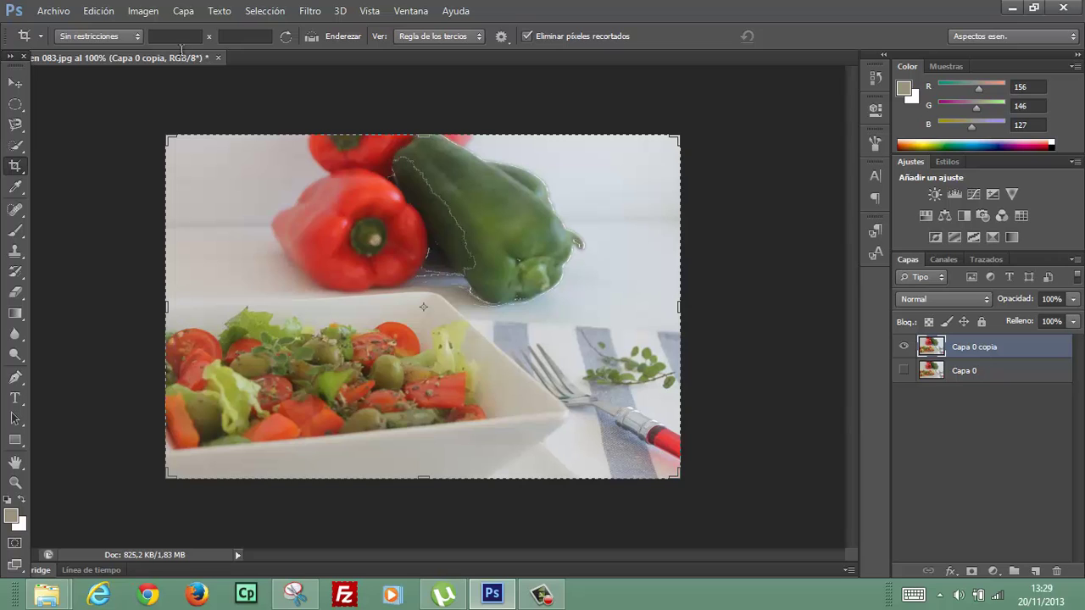
click(110, 12)
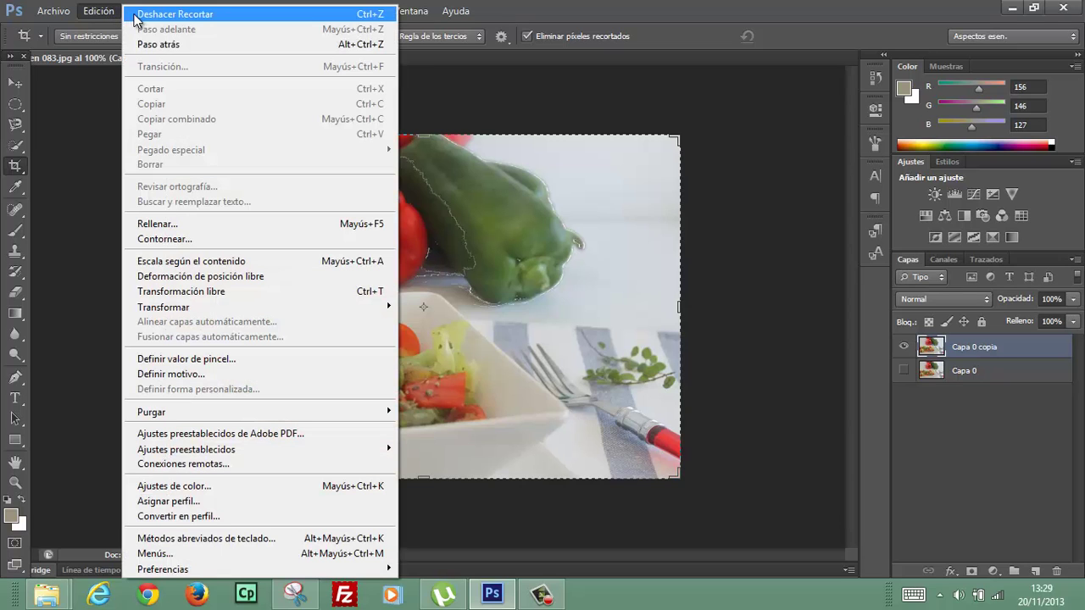
click(139, 14)
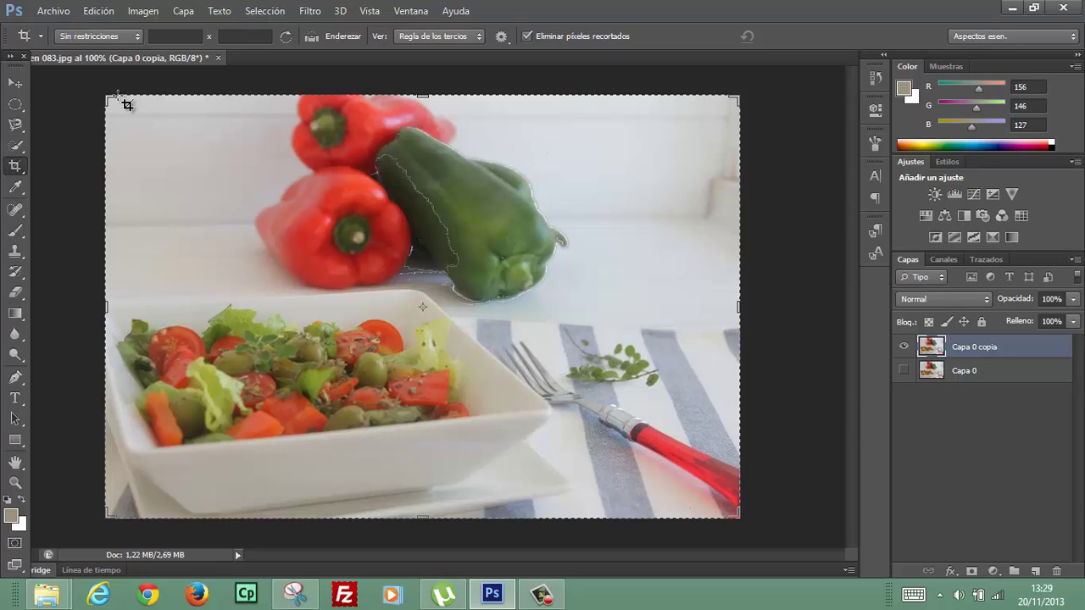
Step: Apply a wide crop strip around the salad, then undo it to restore the full photo
mouse_move(110, 100)
mouse_down()
mouse_move(89, 184)
mouse_move(106, 181)
mouse_up()
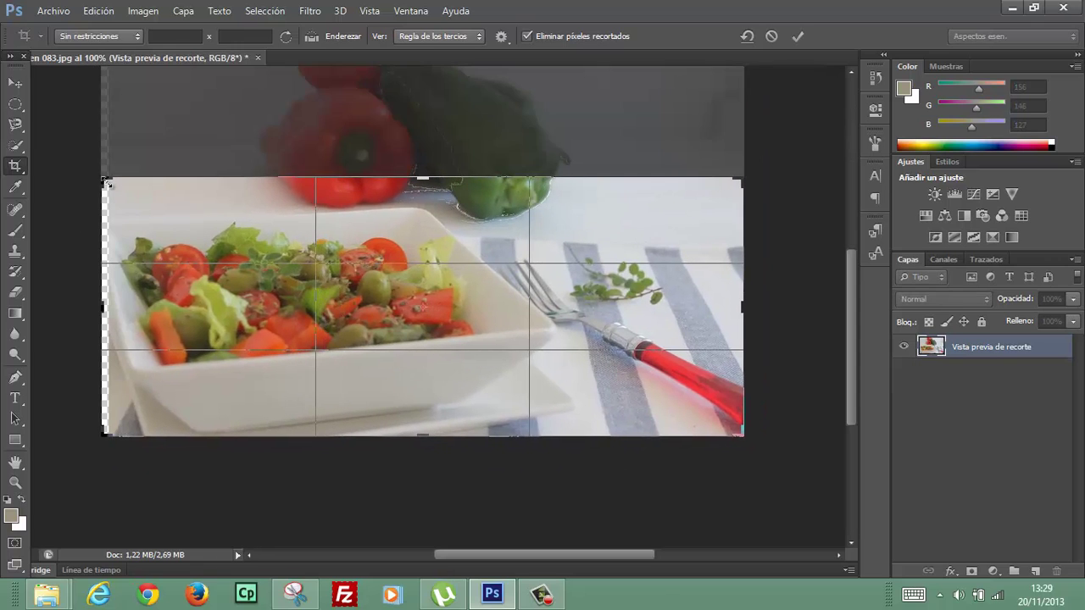
key(Return)
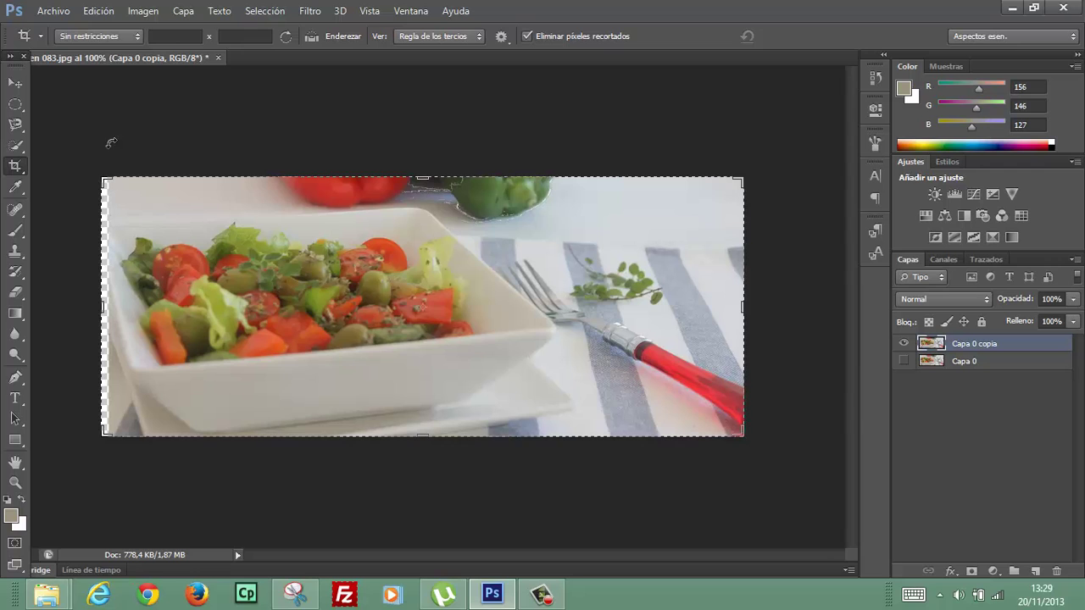
click(106, 12)
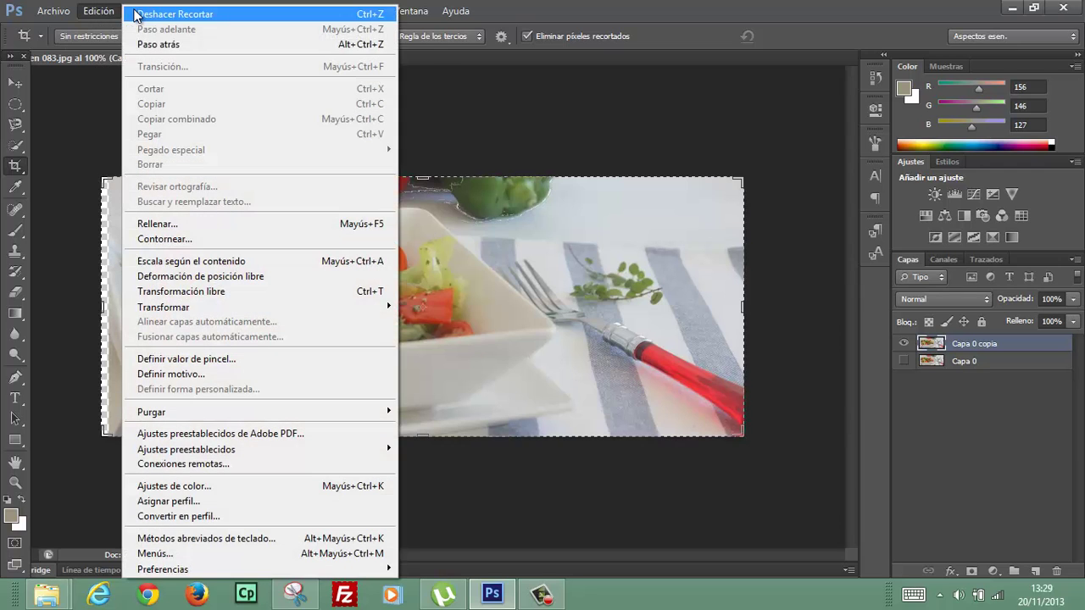
click(138, 15)
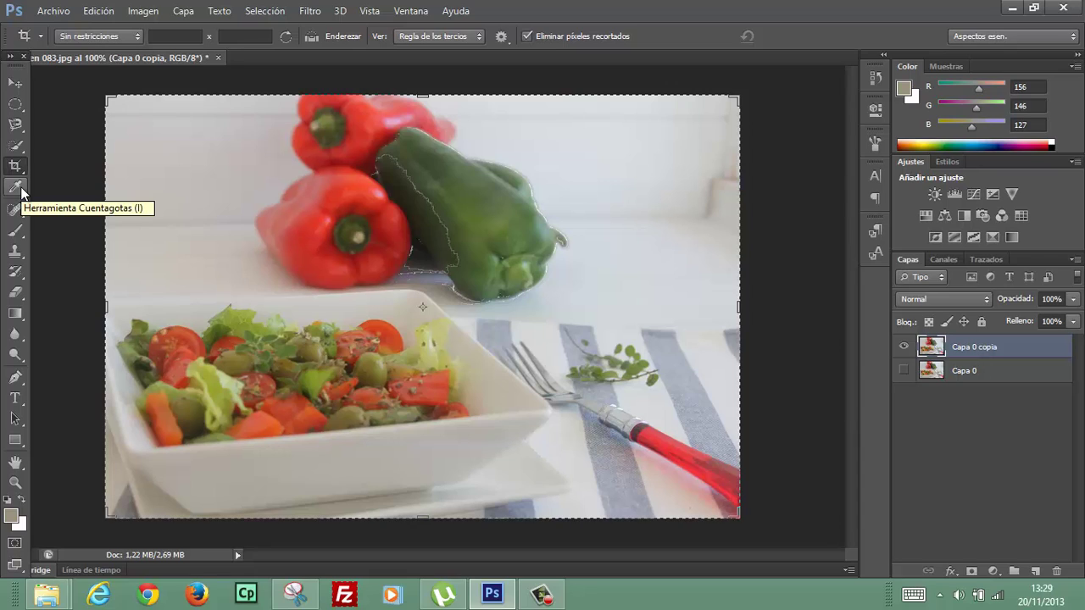
Step: Sample olive green (RGB 86, 105, 49) from the green pepper as the foreground colour
click(16, 187)
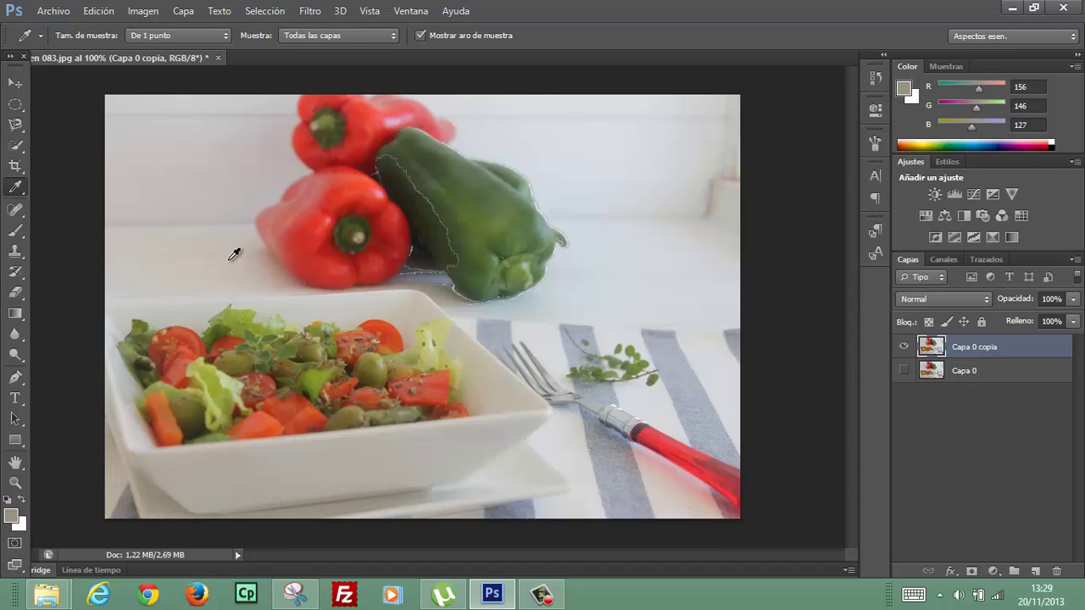
click(319, 214)
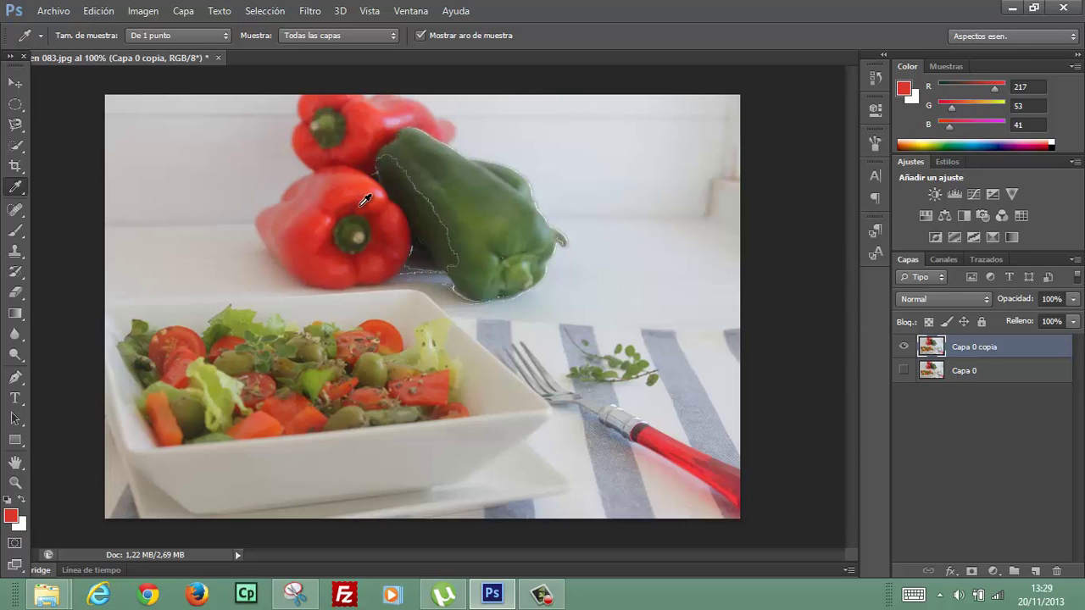
click(479, 191)
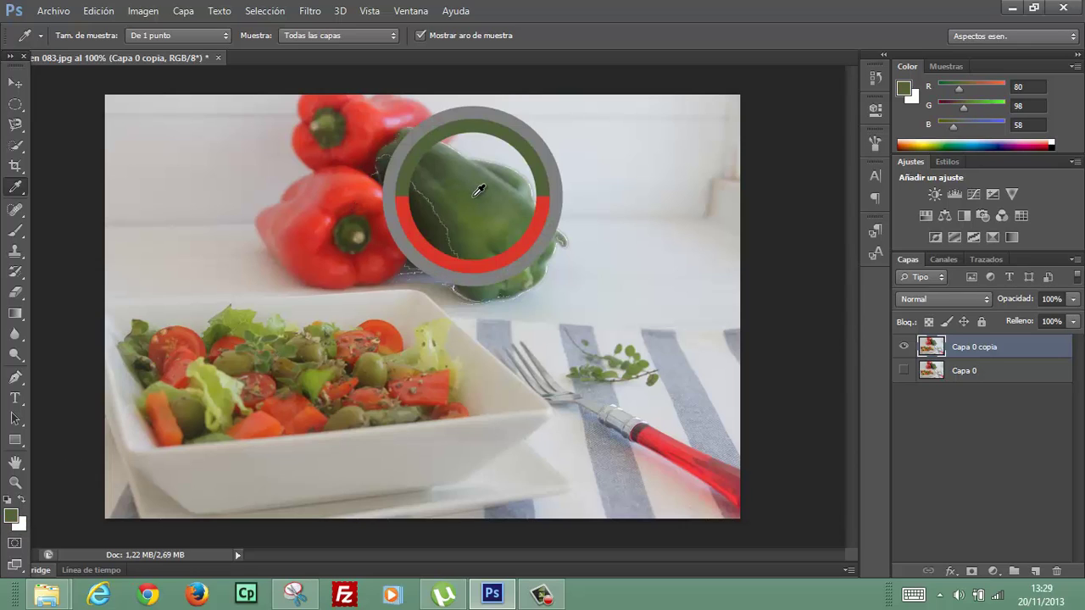
mouse_move(479, 191)
mouse_down()
mouse_move(512, 159)
mouse_move(490, 195)
mouse_move(462, 197)
mouse_move(473, 203)
mouse_up()
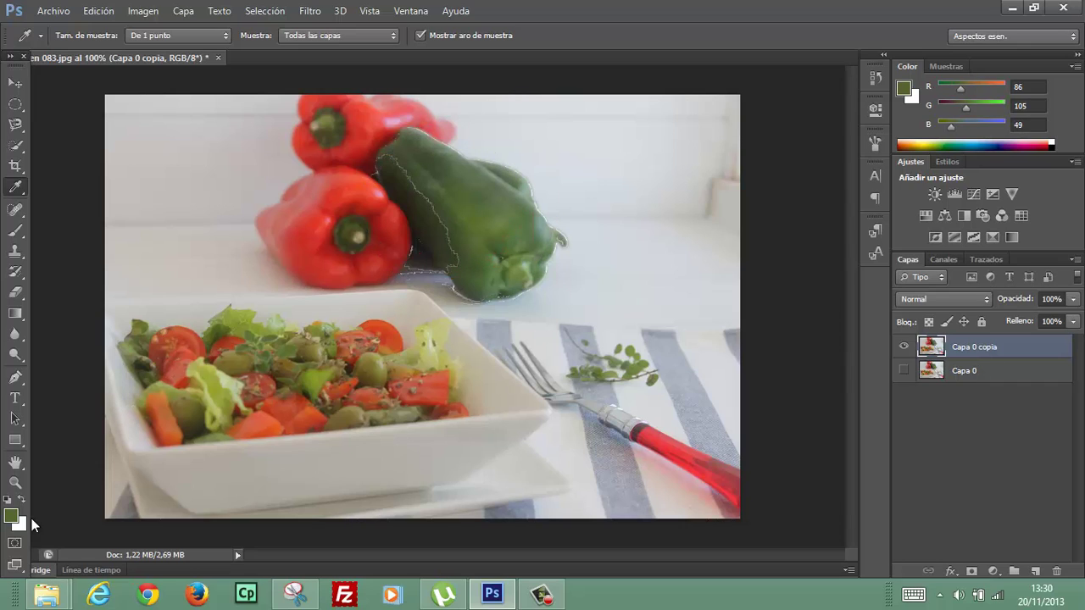
Step: Select the ordinary Brush tool and set its size to 91 px
click(15, 211)
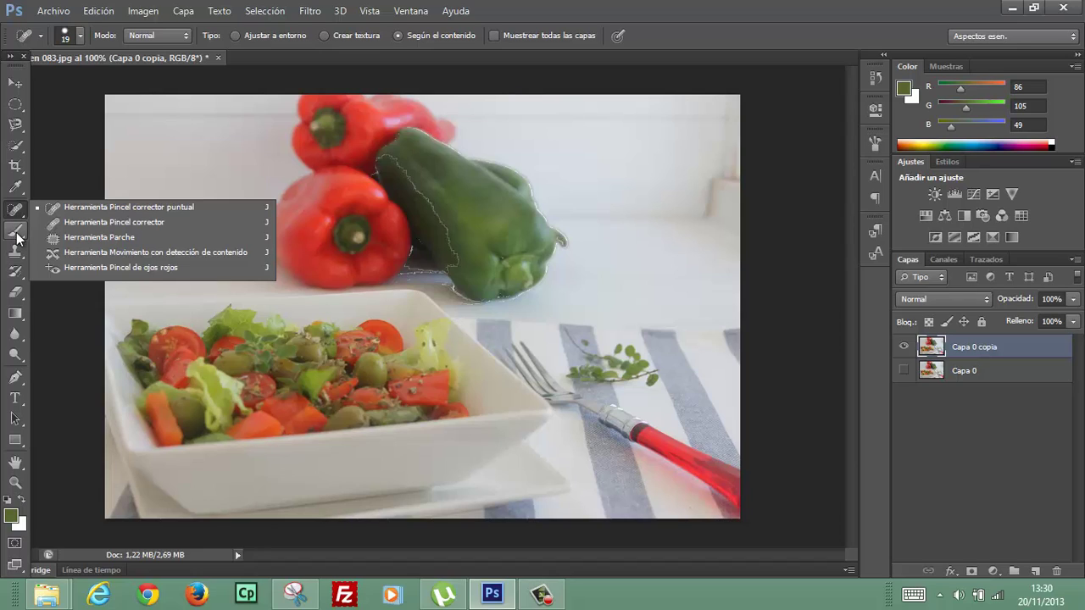
click(17, 234)
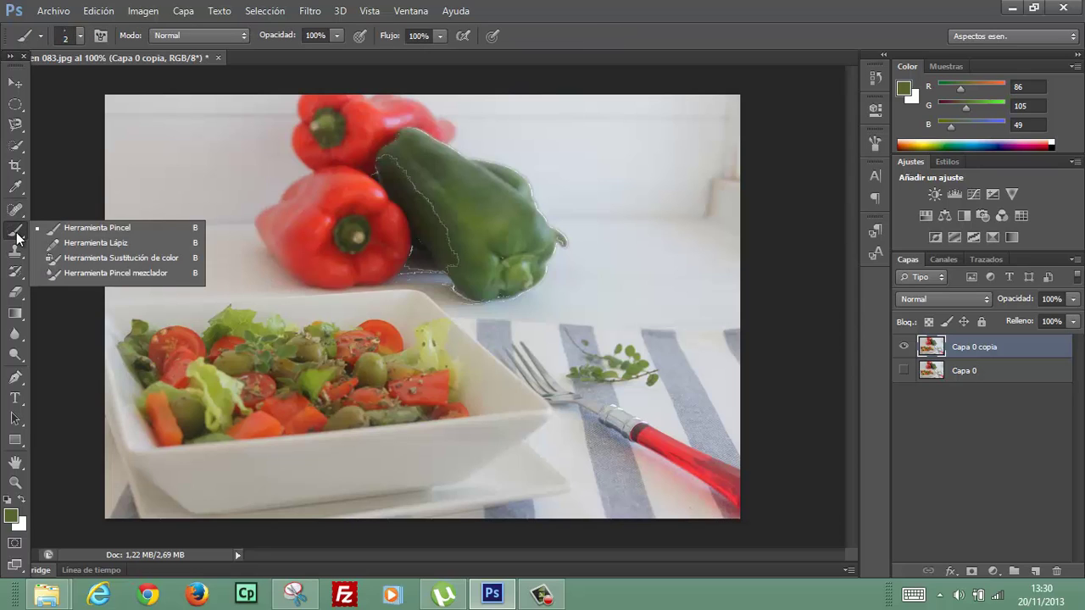
click(100, 226)
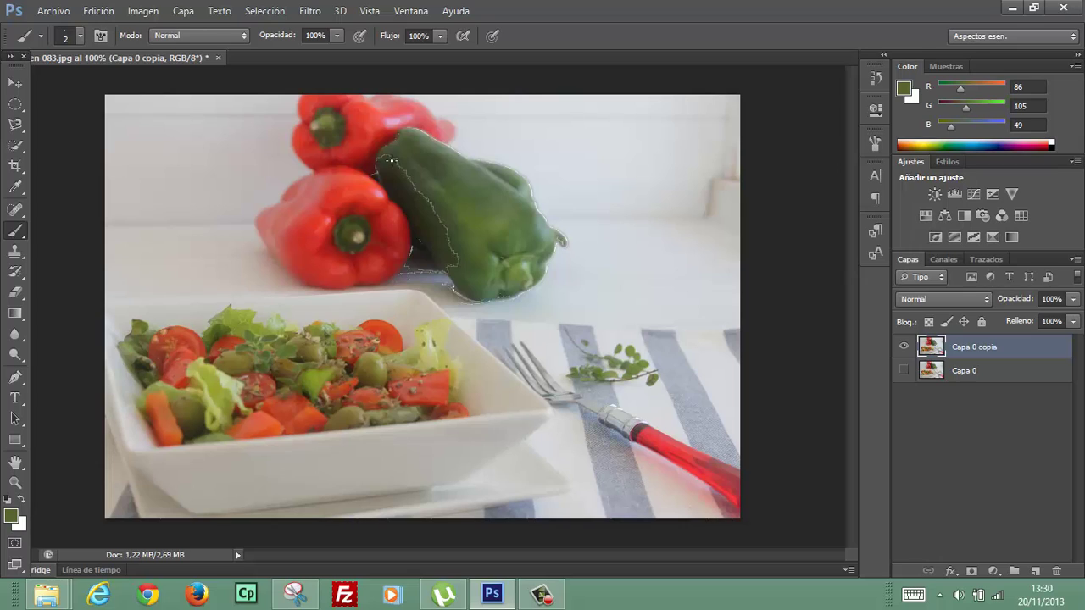
click(79, 35)
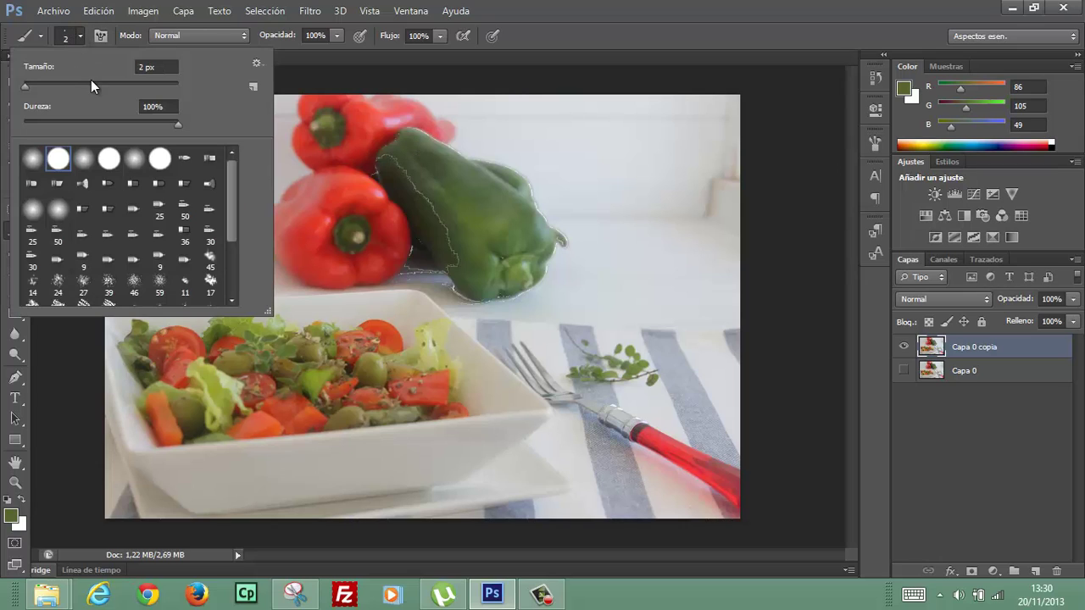
click(94, 81)
Step: Paint an olive-green stroke over the green pepper, then undo it
click(269, 10)
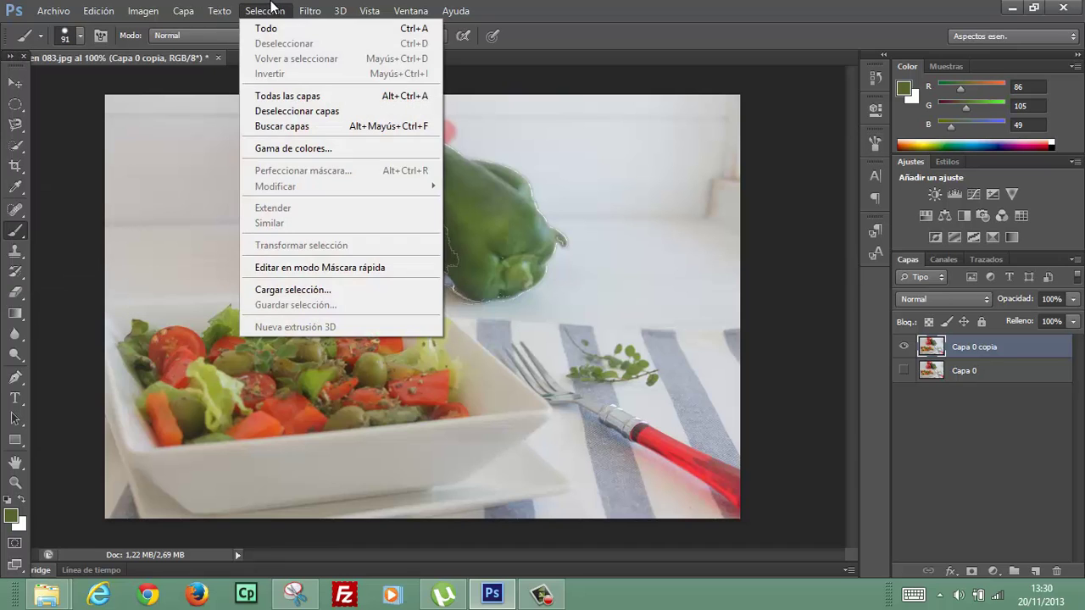
click(502, 8)
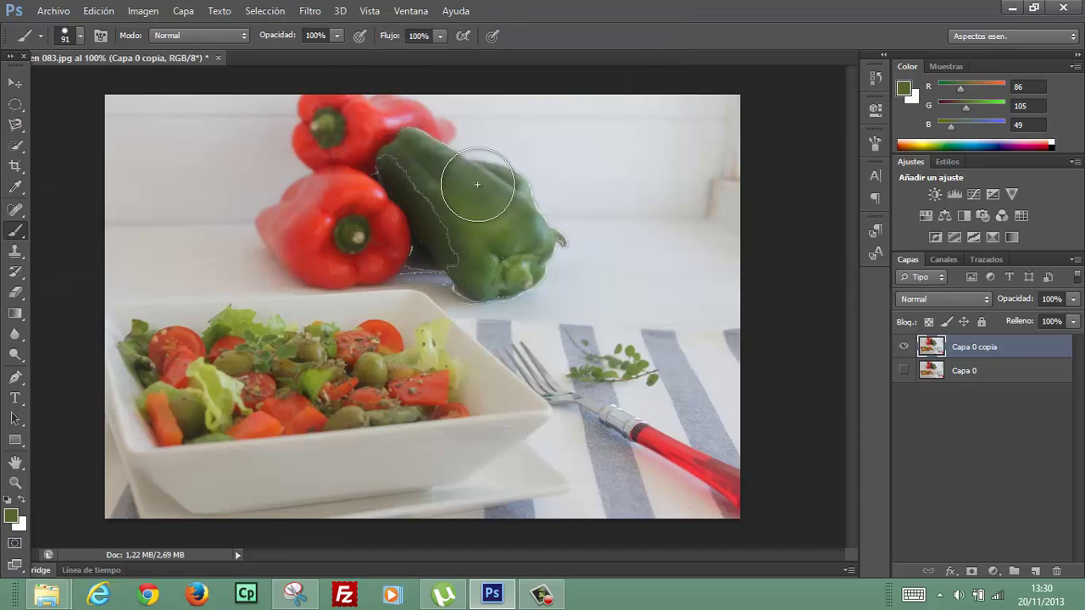
mouse_move(477, 184)
mouse_down()
mouse_move(463, 221)
mouse_move(460, 121)
mouse_move(528, 189)
mouse_move(427, 145)
mouse_move(573, 159)
mouse_move(700, 246)
mouse_move(703, 270)
mouse_up()
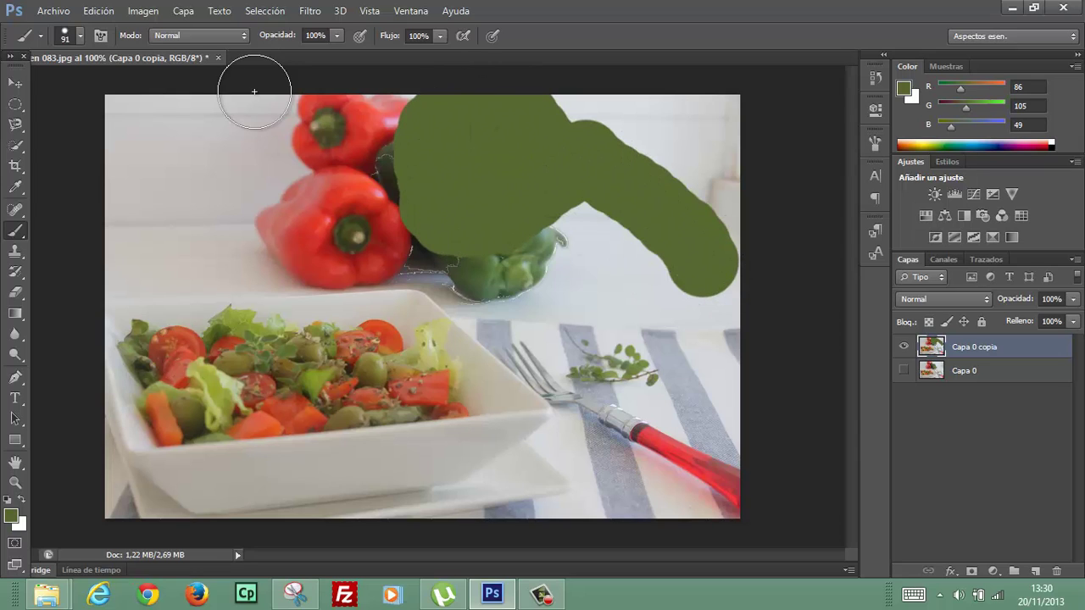
click(90, 10)
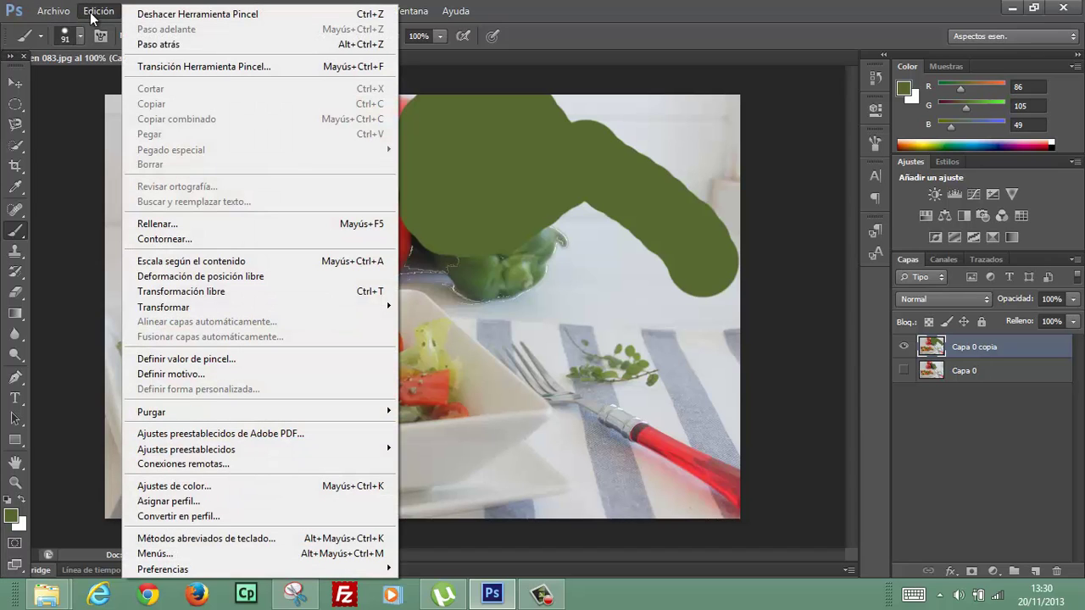
click(136, 13)
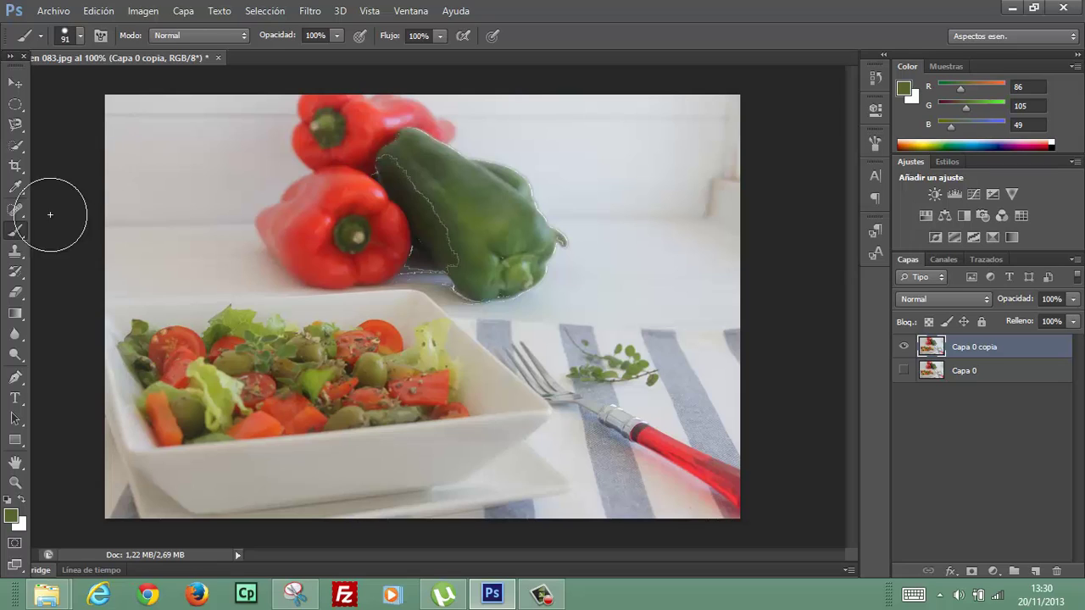
right_click(22, 232)
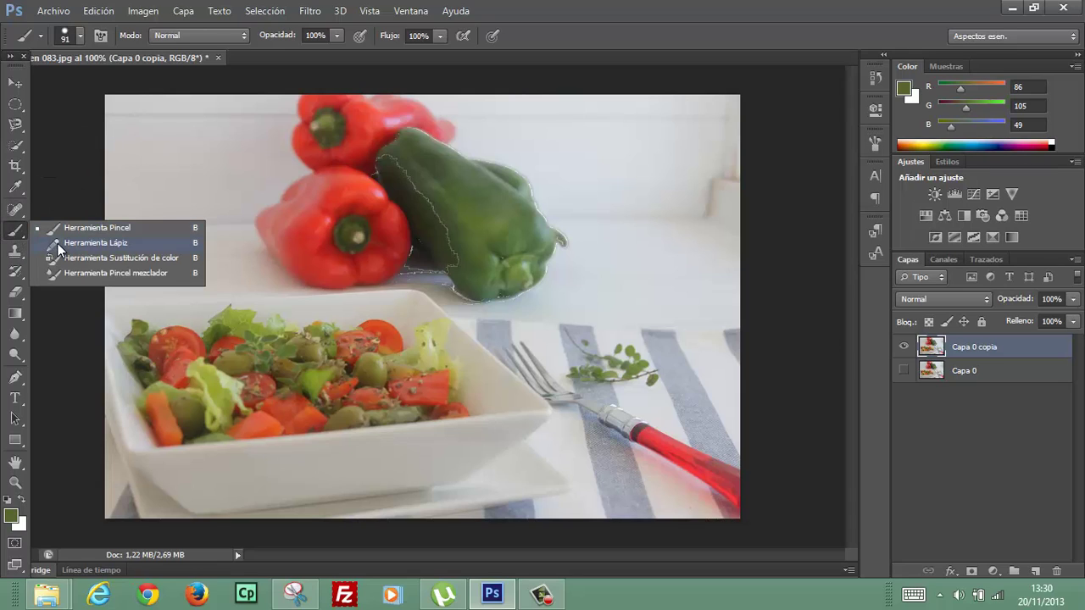
Step: Draw a test pencil line on the background, undo it, and select the Color Replacement tool
click(58, 243)
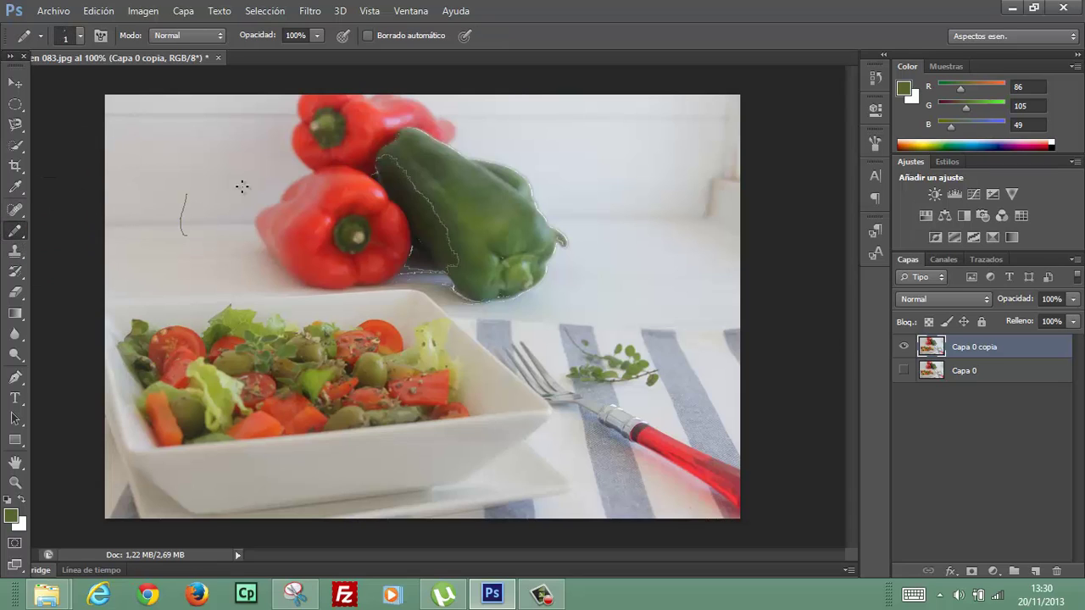
drag(241, 187, 254, 170)
click(93, 14)
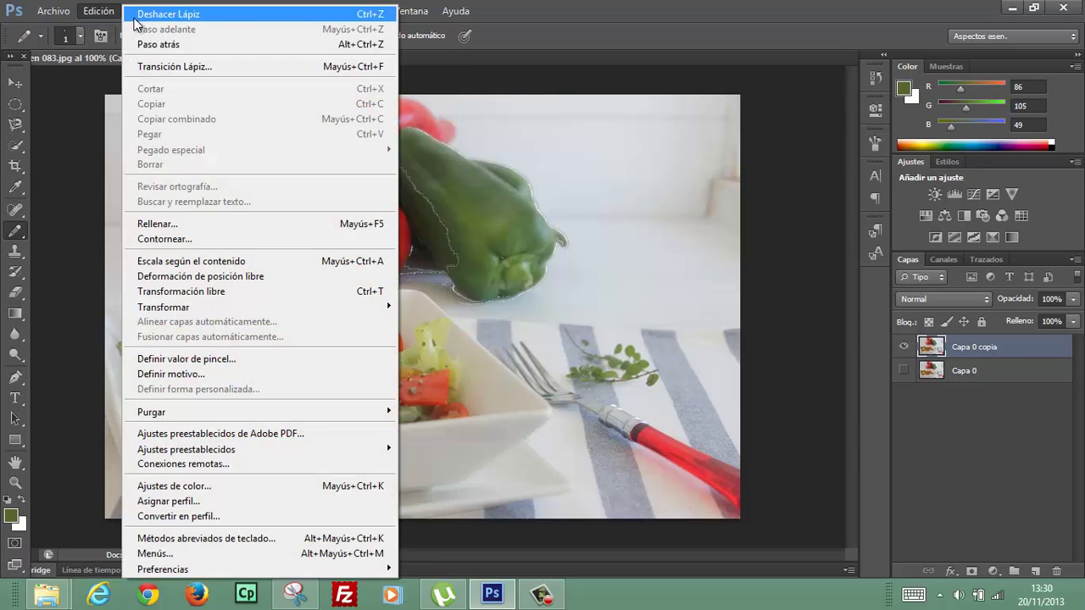
click(135, 19)
right_click(19, 229)
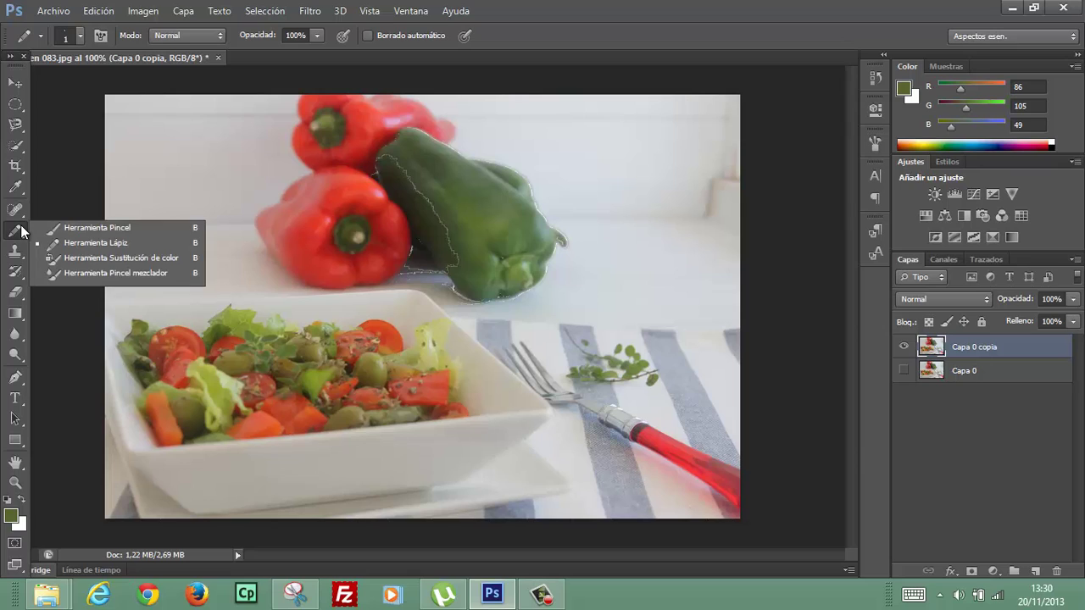
click(71, 258)
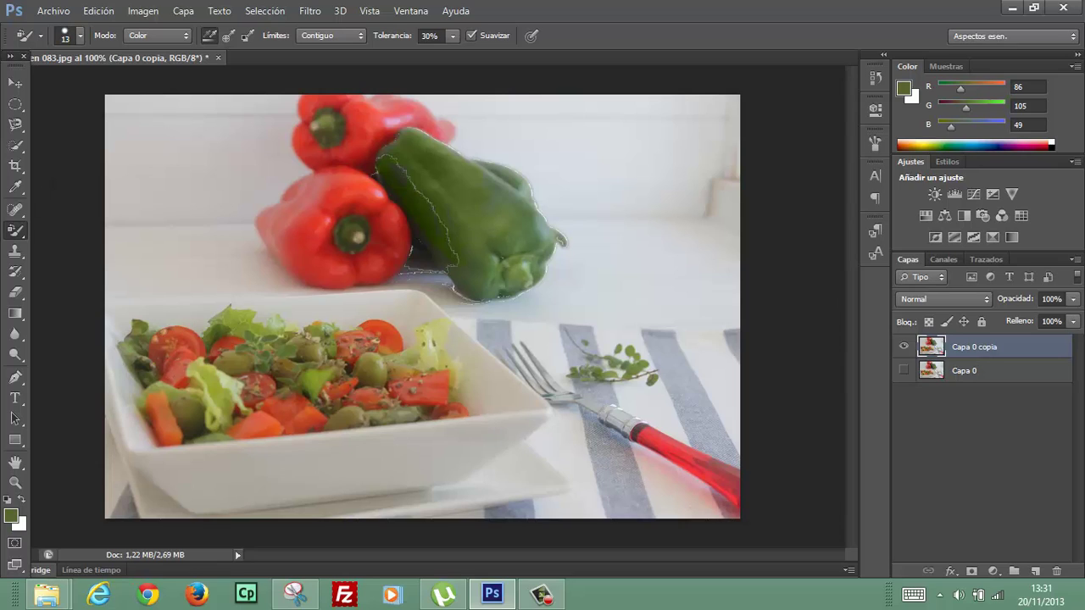
Step: Smear red into the green pepper with the Mixer Brush, undoing the stray stem smear
click(16, 229)
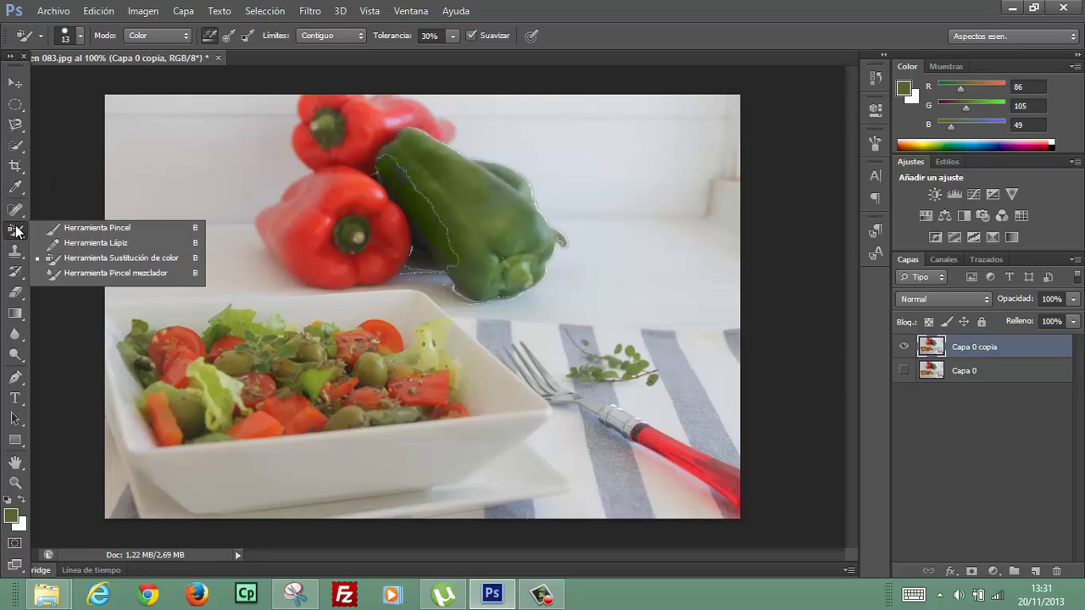
click(72, 271)
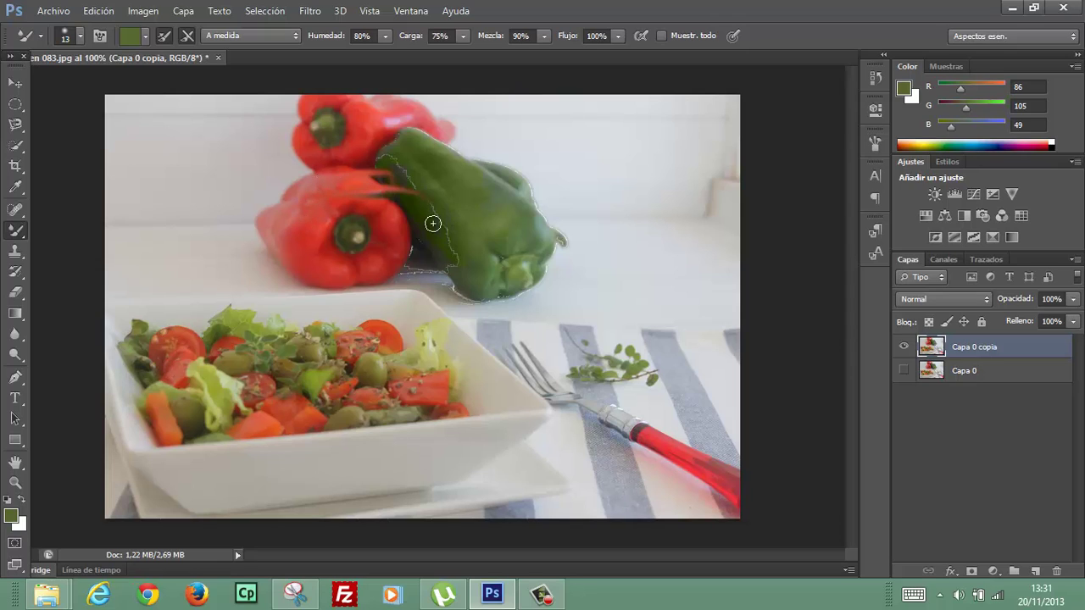
drag(364, 177, 405, 225)
mouse_move(329, 122)
mouse_down()
mouse_move(407, 145)
mouse_move(299, 111)
mouse_up()
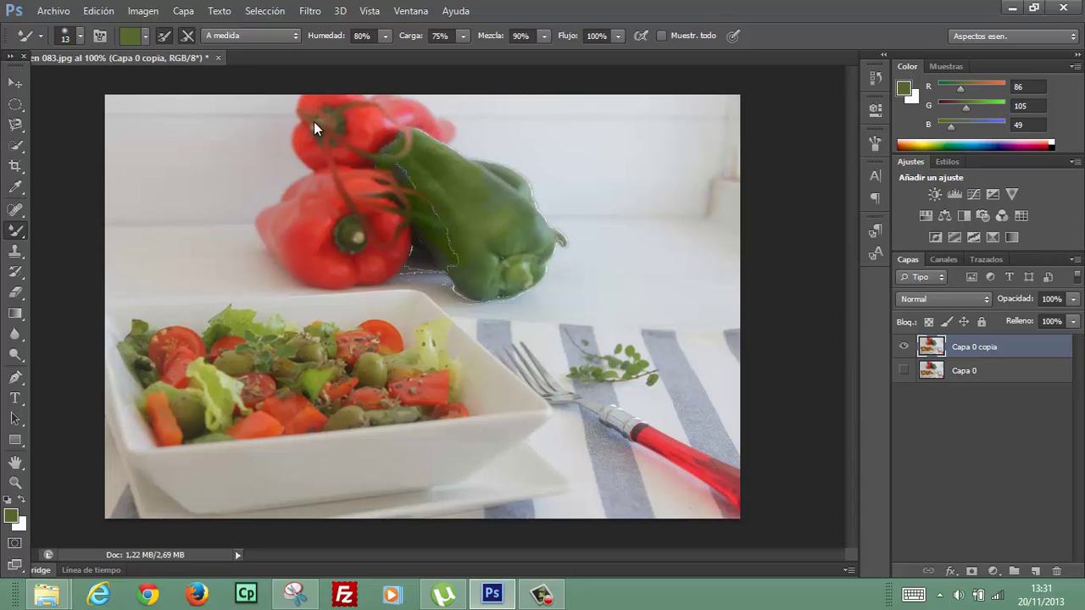
click(93, 11)
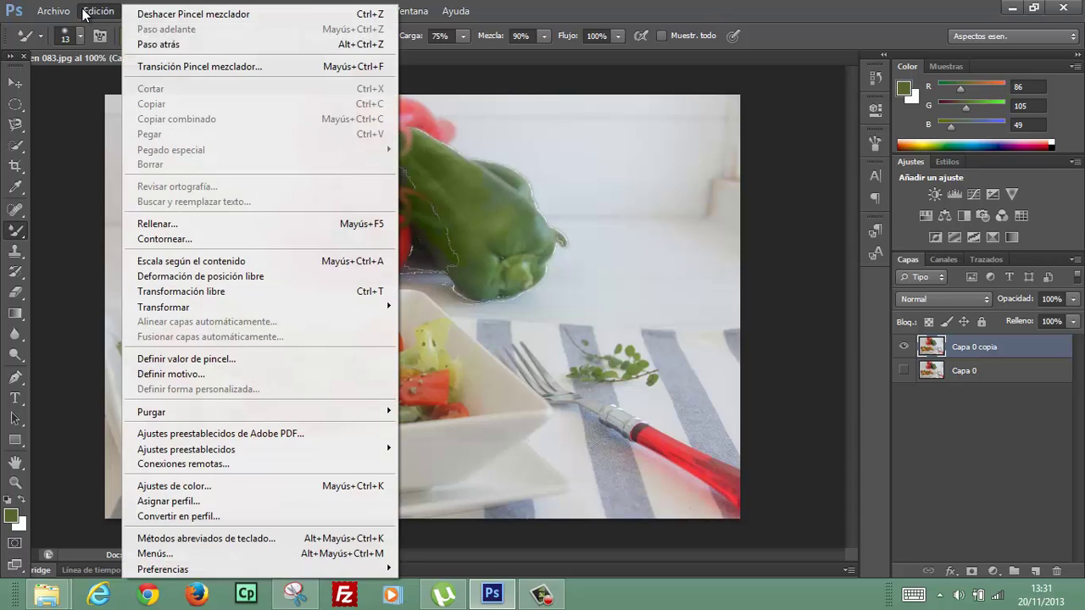
click(133, 15)
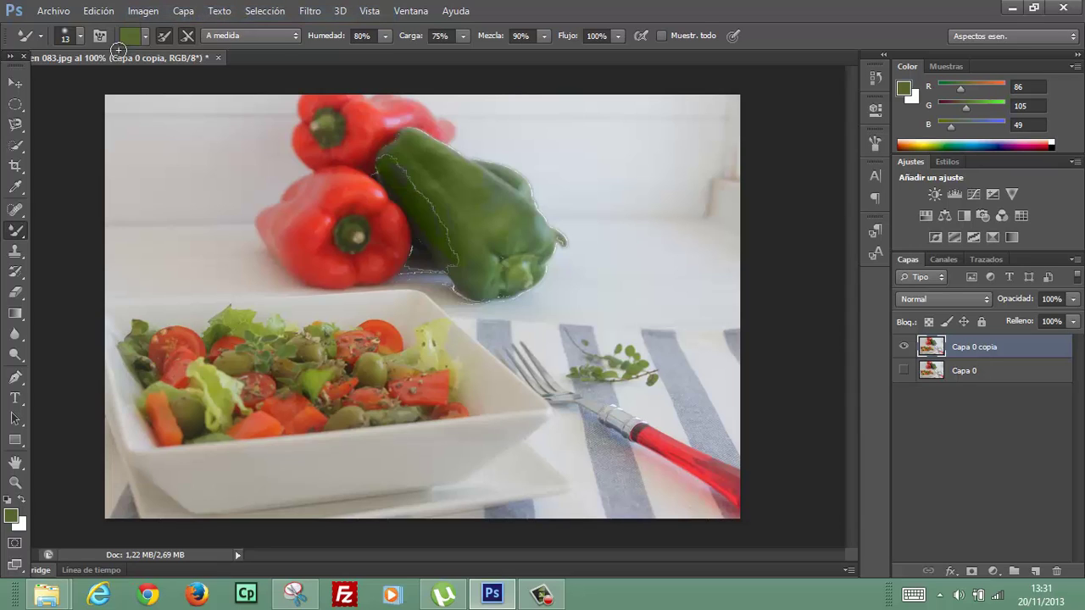
Step: Select the Clone Stamp tool with a 56 px brush
click(14, 258)
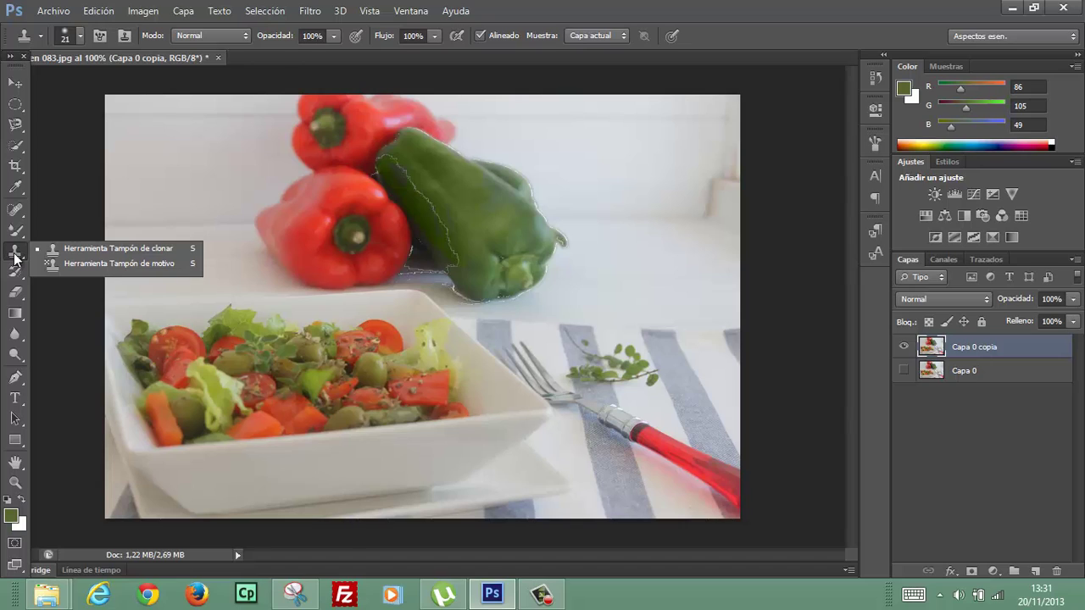
click(70, 249)
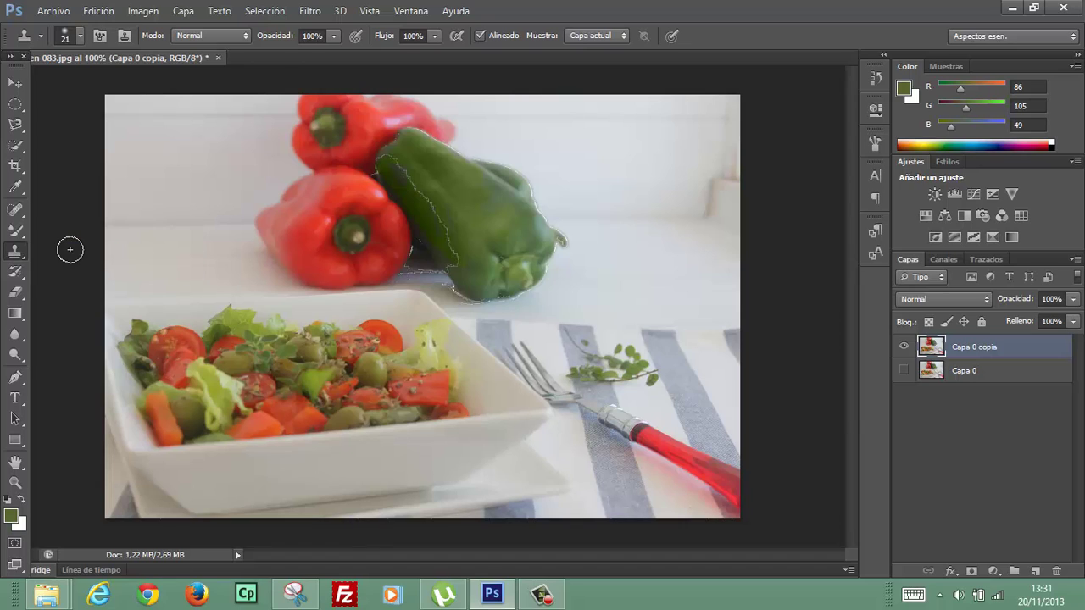
click(79, 36)
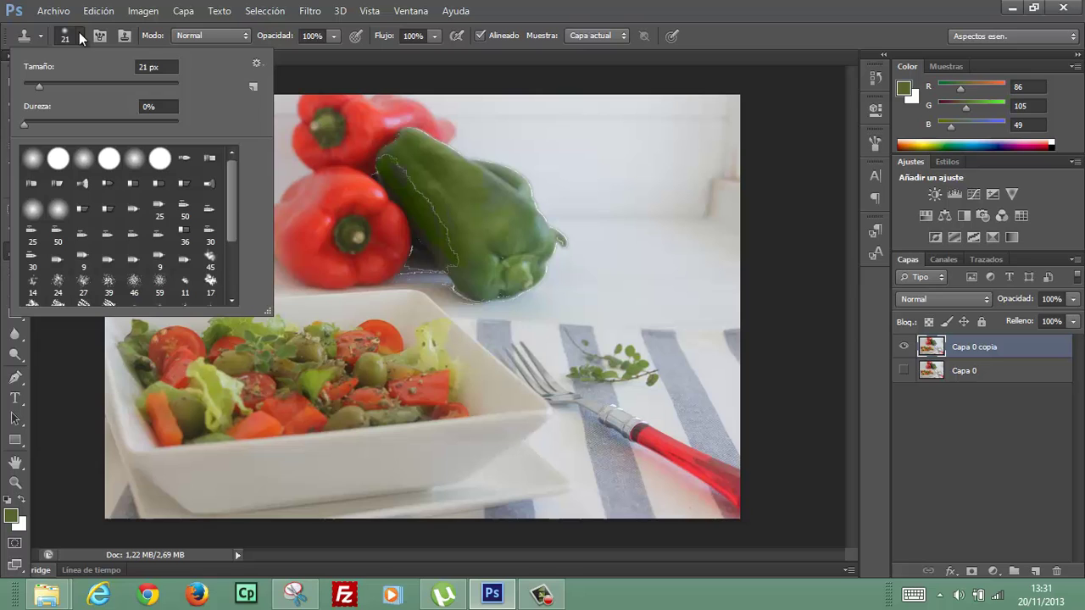
click(67, 84)
click(252, 11)
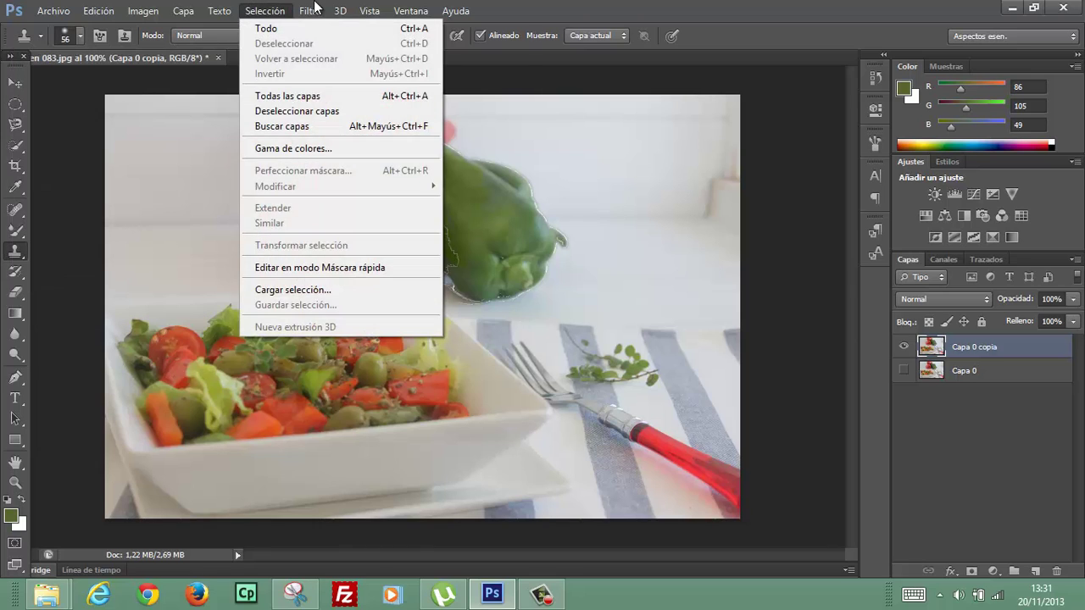
key(Escape)
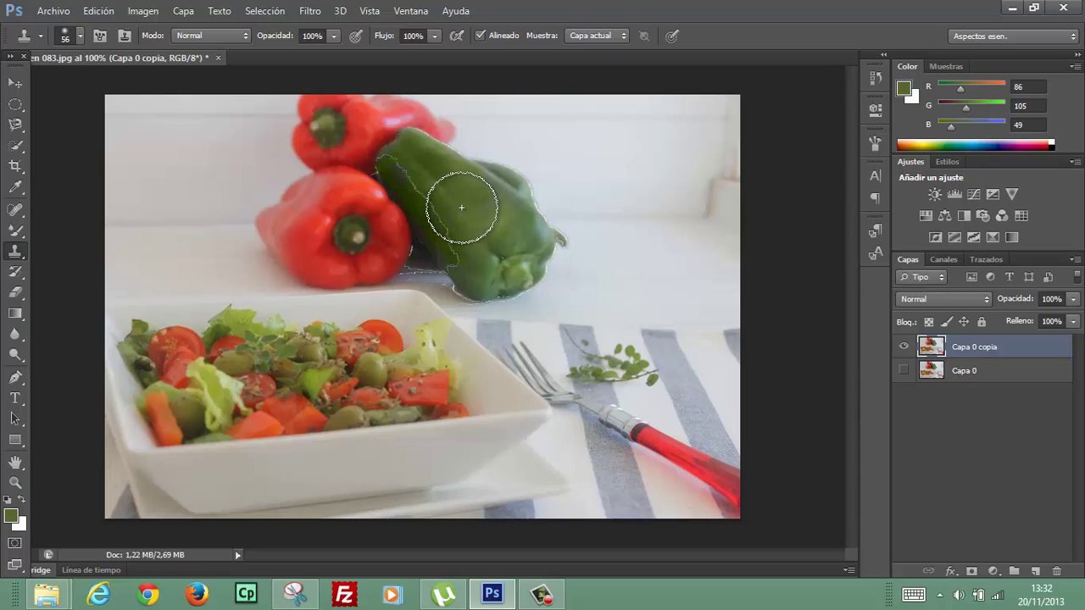
Step: Dismiss the missing-source warning and set the green pepper as the clone source
click(461, 207)
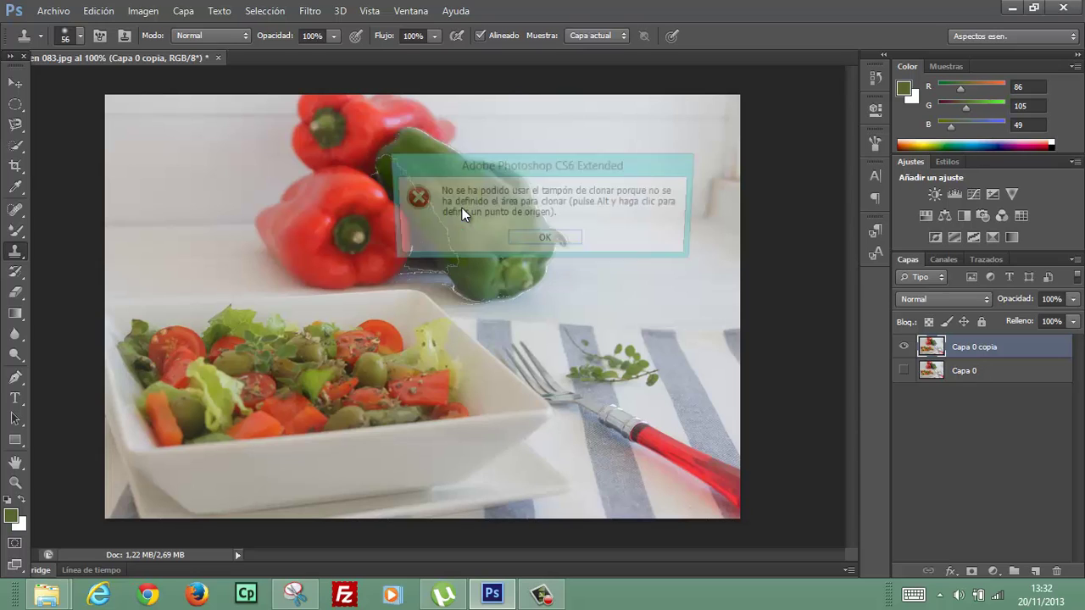
click(540, 242)
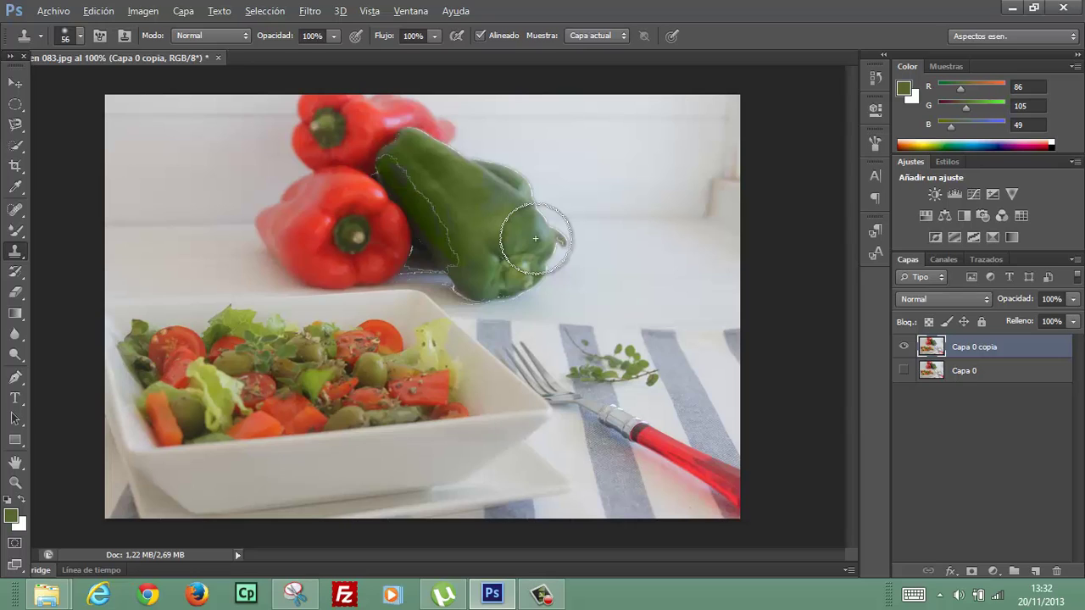
alt+click(463, 213)
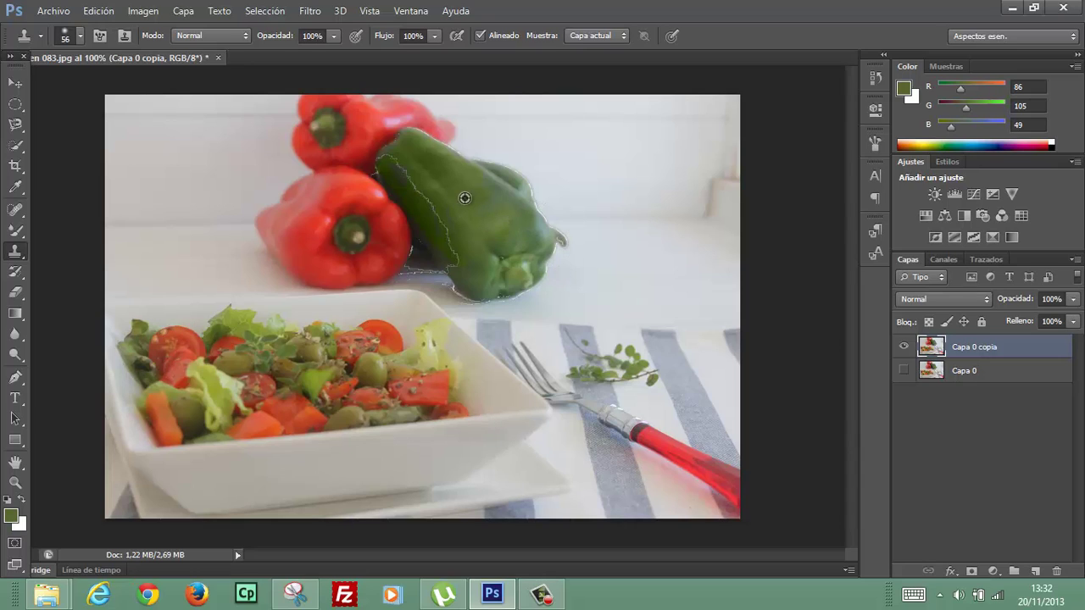
Step: Clone a second green pepper to the right of the first
mouse_move(465, 197)
mouse_down()
mouse_move(579, 201)
mouse_move(545, 167)
mouse_move(502, 146)
mouse_move(497, 154)
mouse_move(537, 133)
mouse_move(582, 145)
mouse_move(599, 165)
mouse_move(577, 202)
mouse_move(588, 197)
mouse_move(547, 210)
mouse_move(560, 214)
mouse_move(563, 284)
mouse_move(588, 283)
mouse_move(618, 252)
mouse_move(574, 246)
mouse_move(620, 189)
mouse_move(620, 170)
mouse_move(625, 206)
mouse_move(602, 229)
mouse_move(629, 266)
mouse_move(625, 213)
mouse_move(634, 235)
mouse_move(659, 242)
mouse_move(640, 223)
mouse_move(634, 233)
mouse_up()
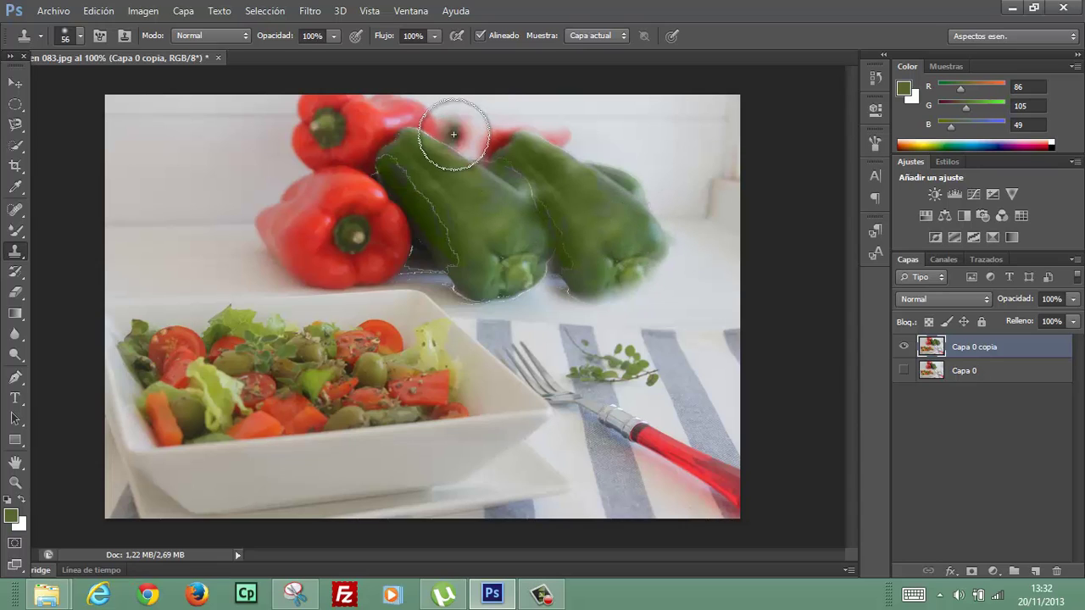
drag(453, 133, 454, 134)
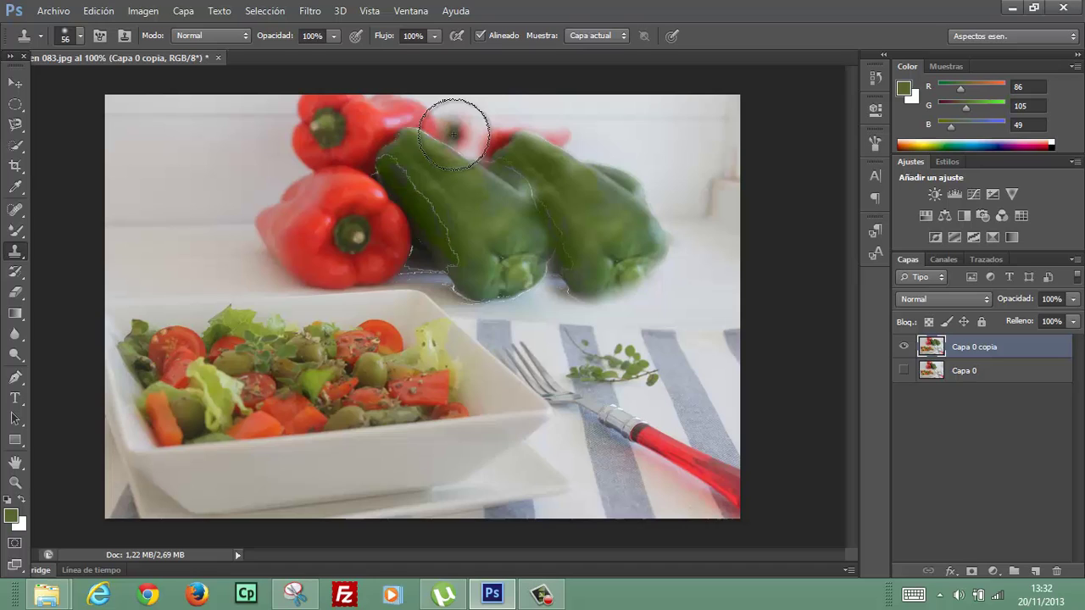
drag(594, 364, 603, 365)
Step: Shrink the brush to 26 px, sample the herb sprig, and paint a copy to its right
alt+click(603, 365)
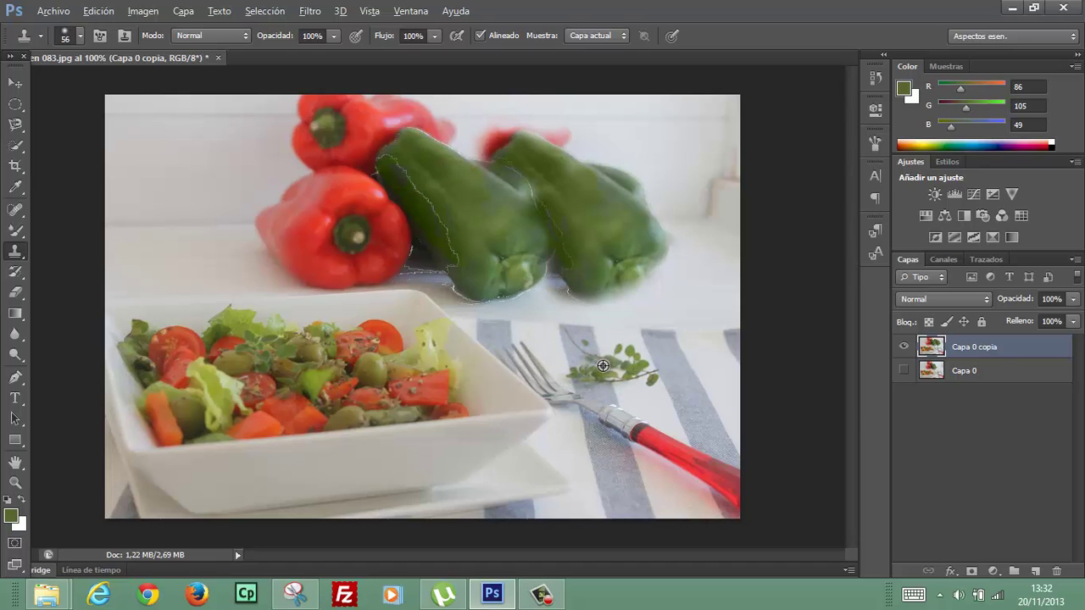
click(78, 39)
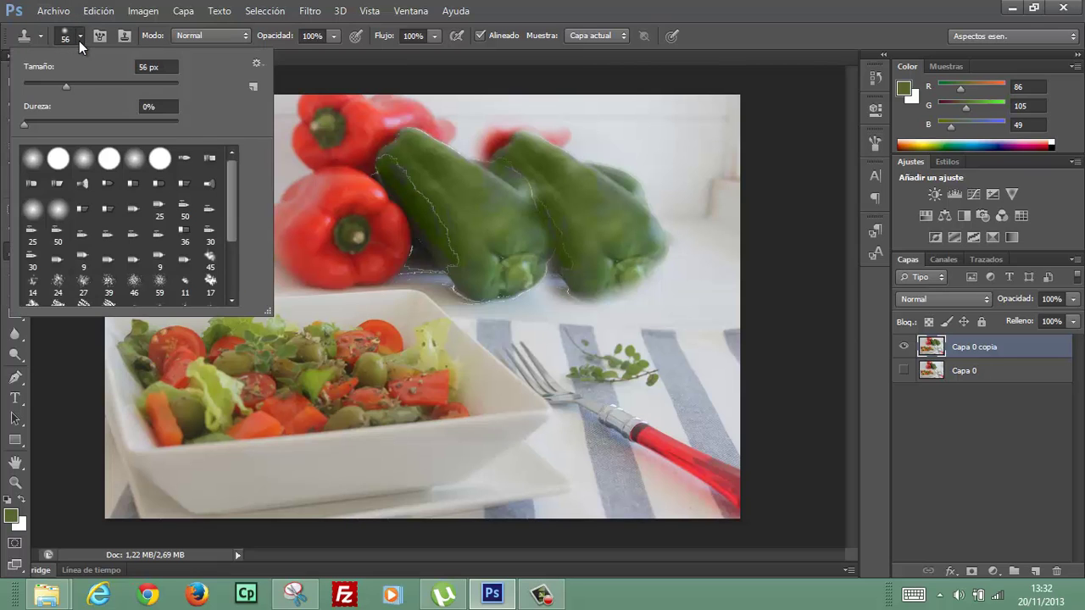
click(43, 84)
click(410, 10)
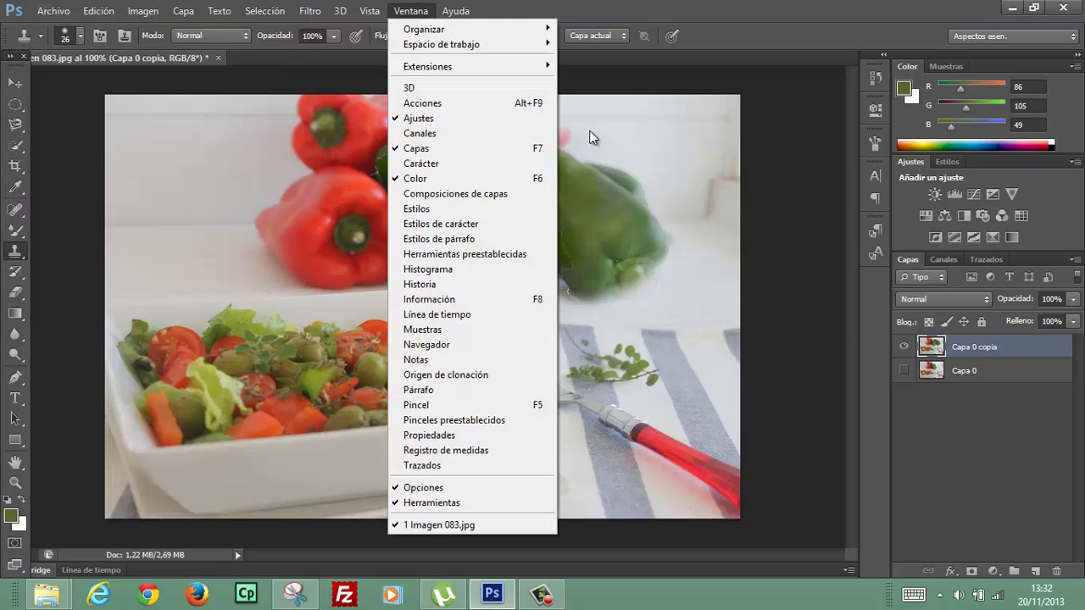
click(778, 201)
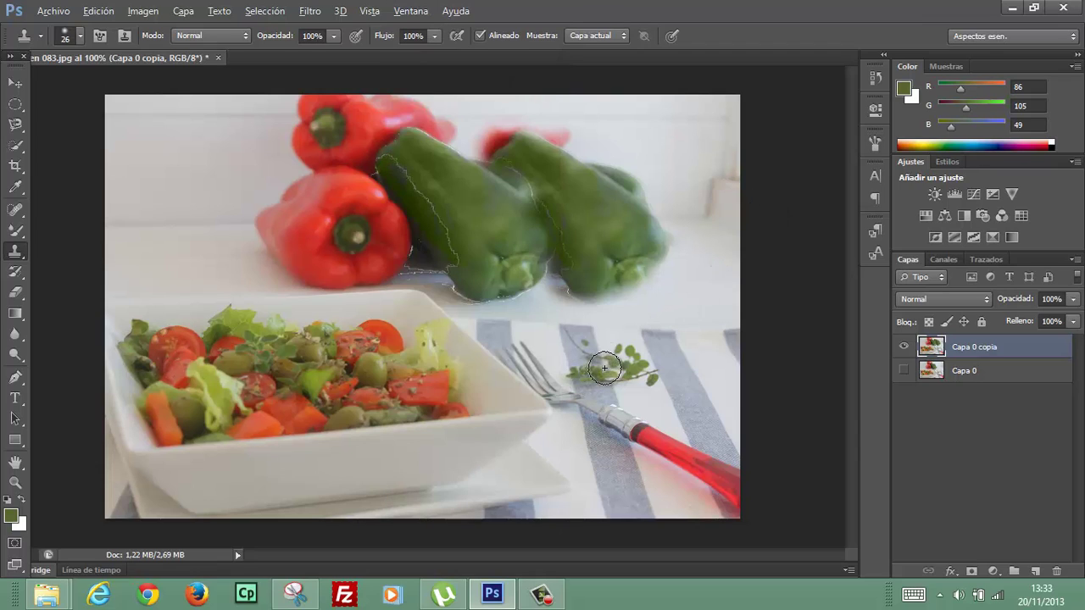
alt+click(604, 368)
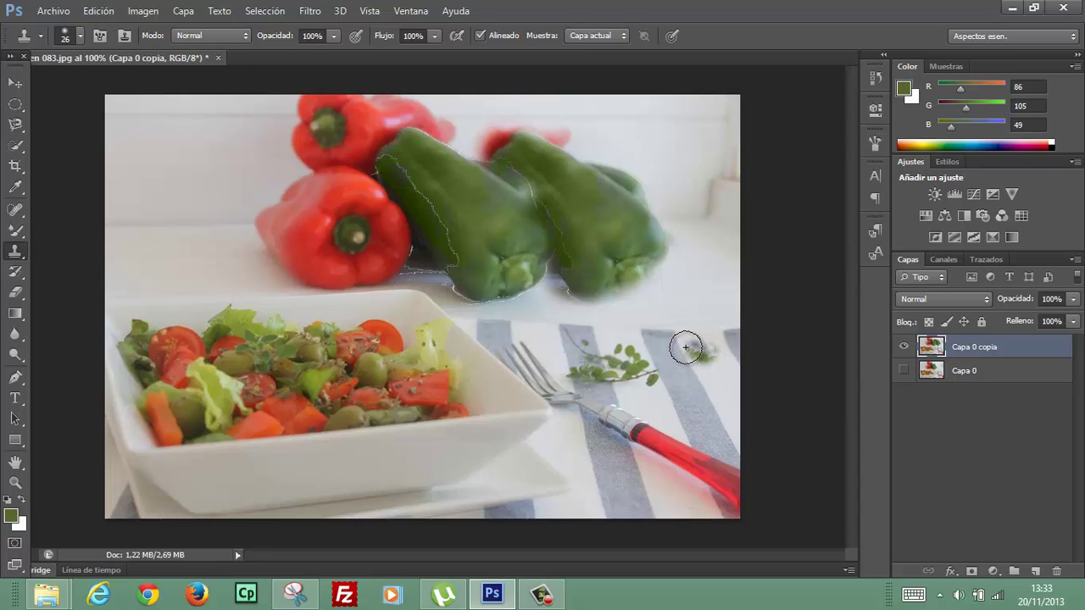
mouse_move(709, 348)
mouse_down()
mouse_move(690, 341)
mouse_move(727, 322)
mouse_move(731, 334)
mouse_move(709, 368)
mouse_move(682, 356)
mouse_move(730, 372)
mouse_move(666, 375)
mouse_move(725, 391)
mouse_up()
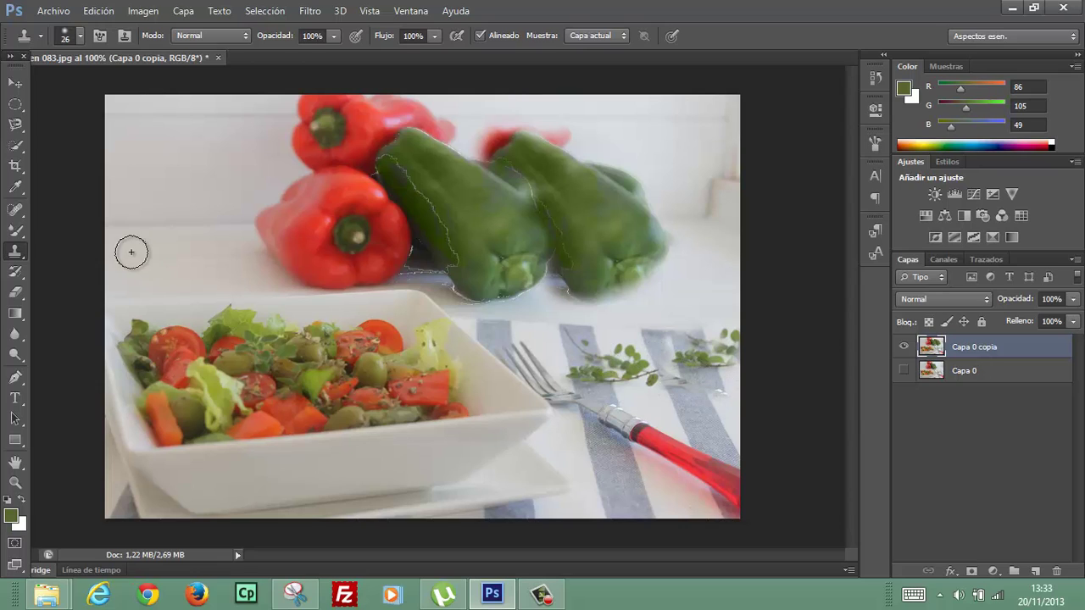
Step: Paint pattern strokes with the Pattern Stamp left of the red pepper
click(13, 252)
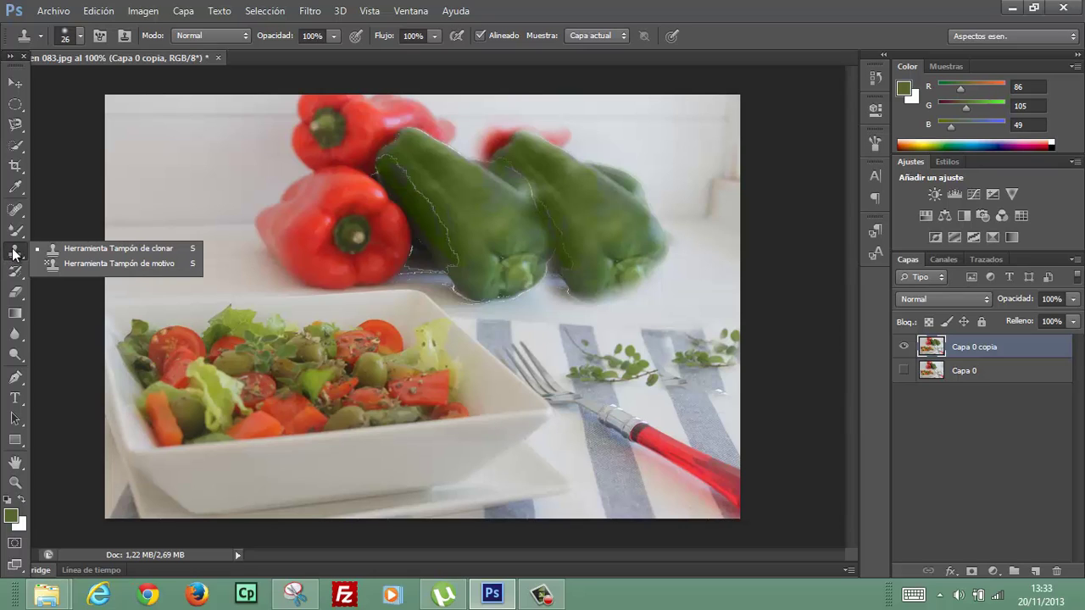
click(88, 263)
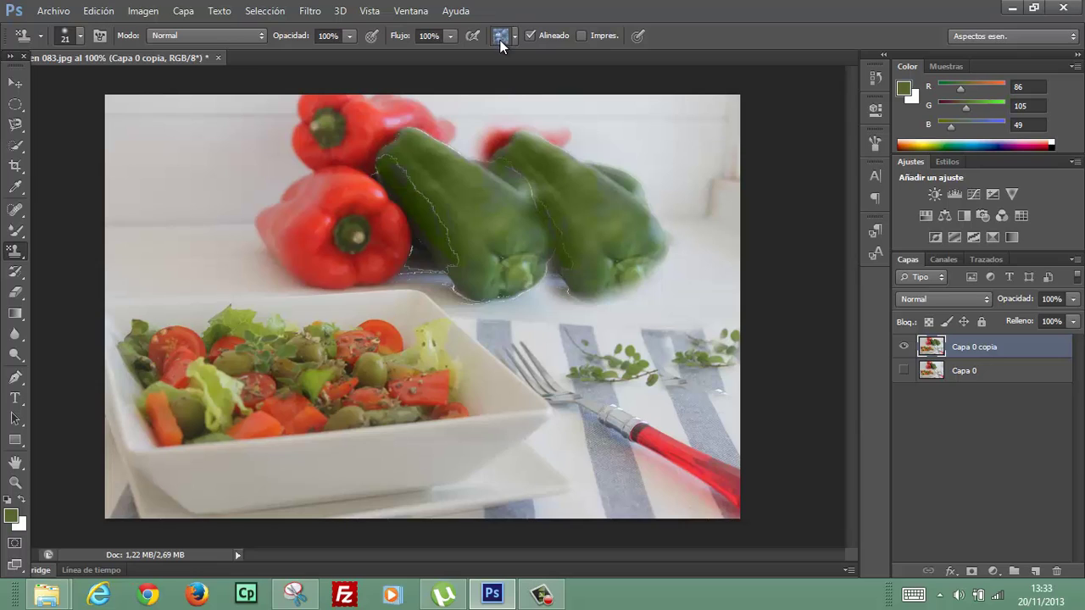
mouse_move(211, 199)
mouse_down()
mouse_move(273, 247)
mouse_move(263, 213)
mouse_move(192, 176)
mouse_up()
Step: Choose the silver pattern and paint a loop beside the green peppers
click(514, 35)
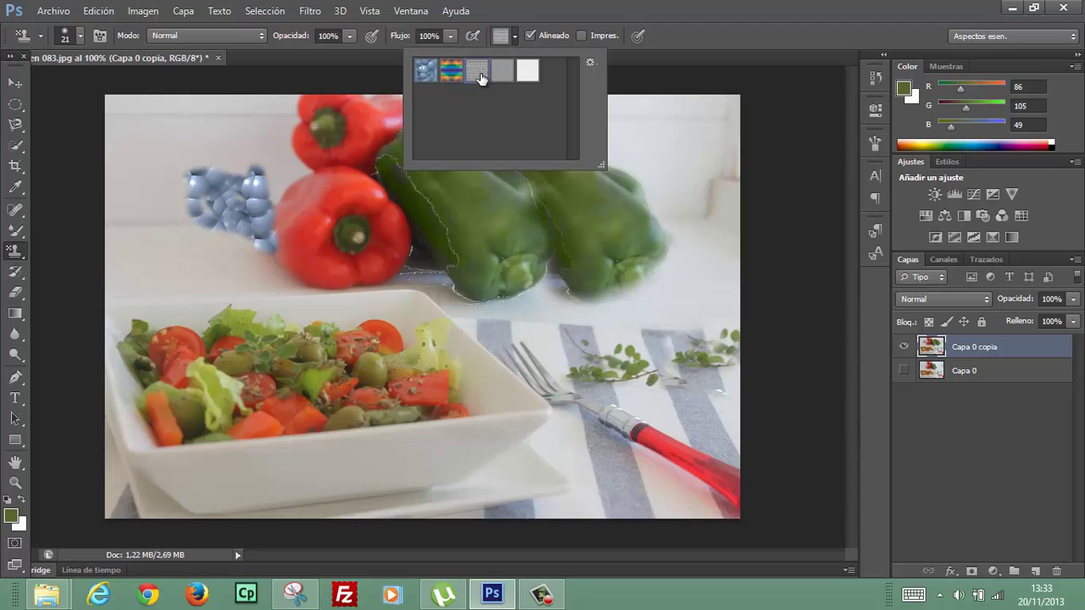
click(635, 150)
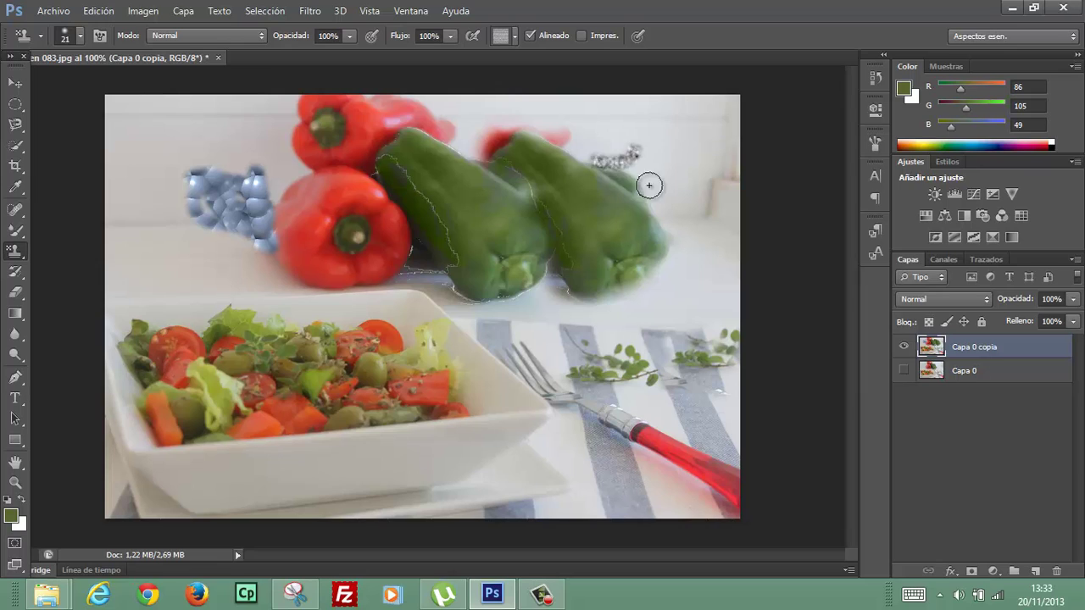
drag(649, 181, 612, 157)
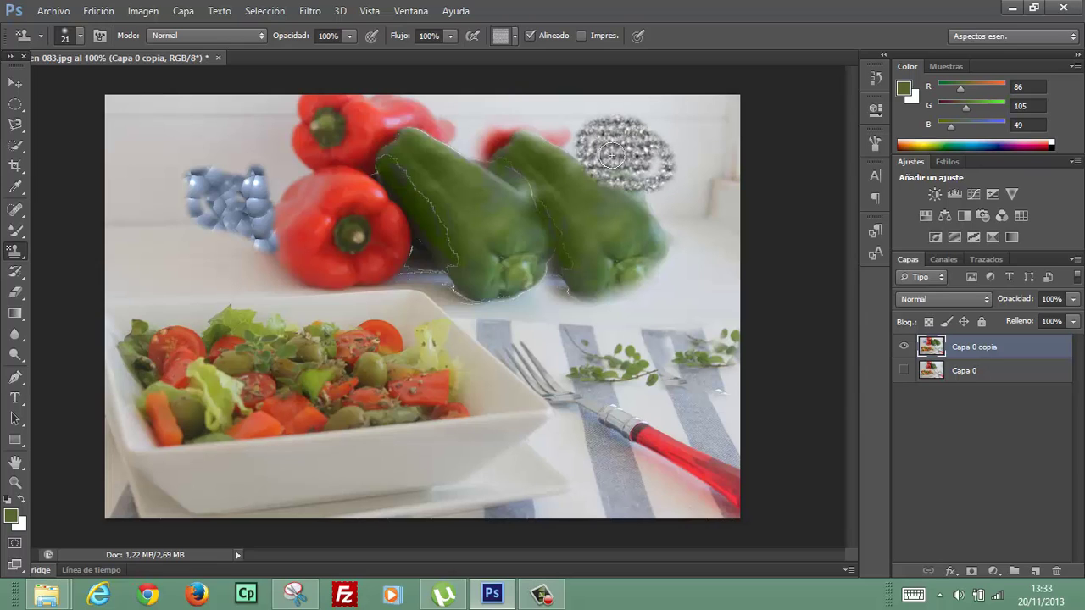
click(16, 273)
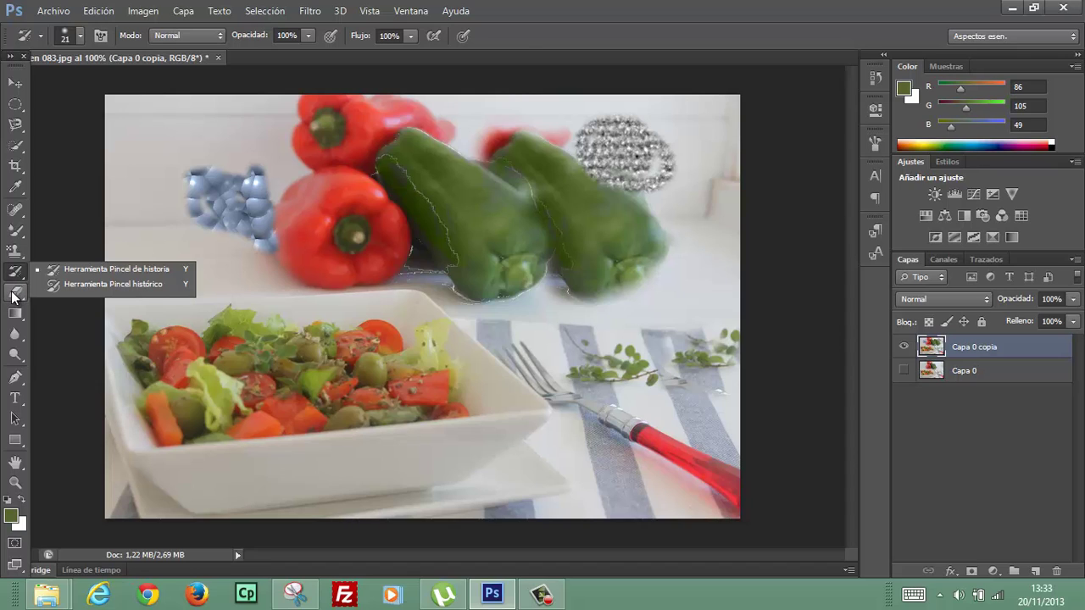
Step: Erase the peppers and upper photo with the Eraser, leaving a cloud-shaped transparent hole
click(12, 295)
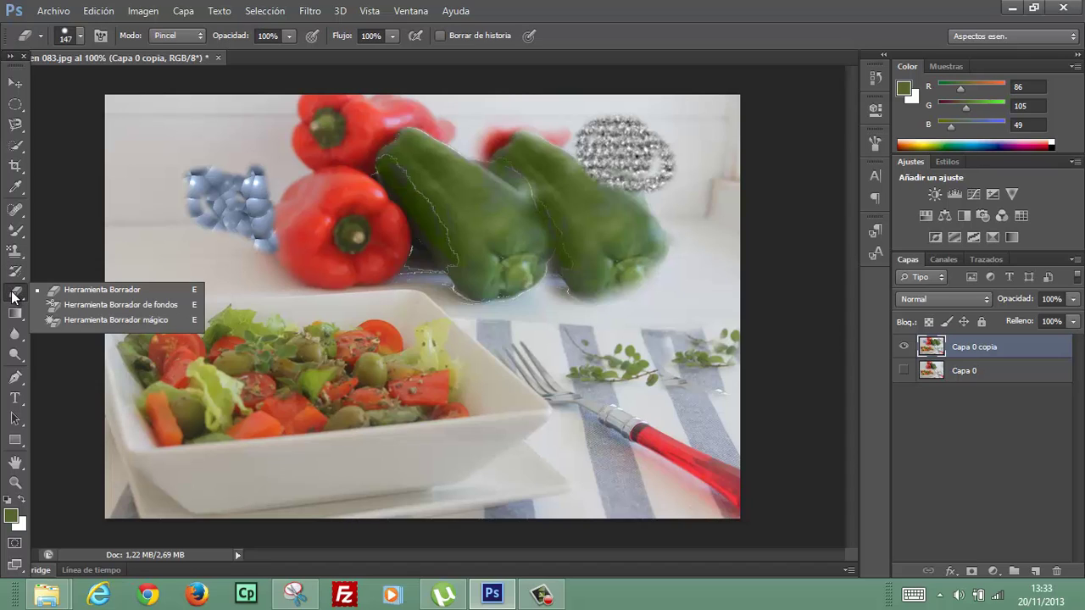
click(57, 290)
click(234, 209)
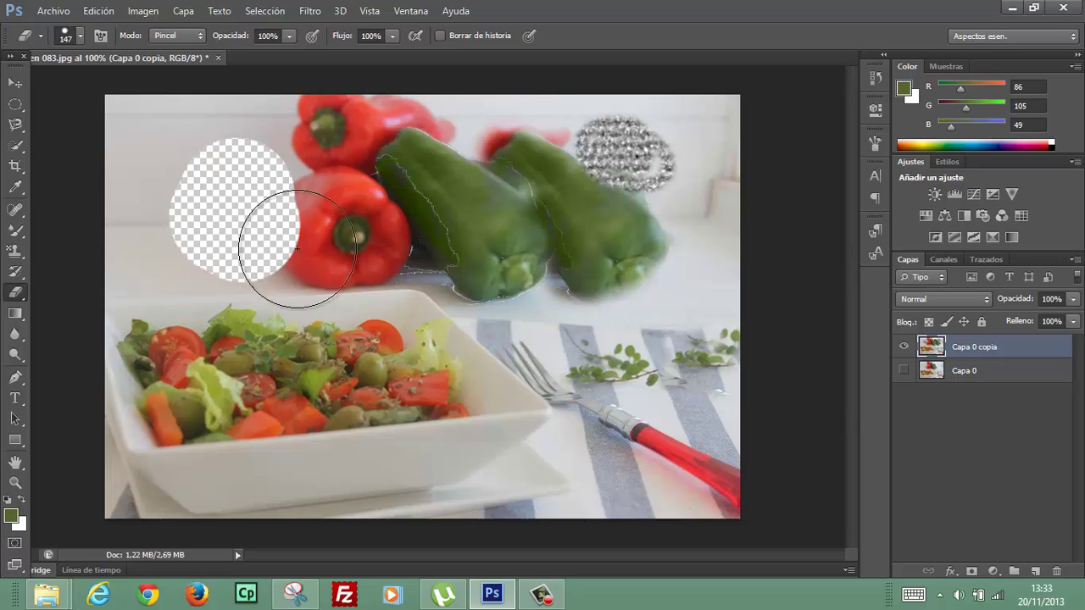
mouse_move(298, 248)
mouse_down()
mouse_move(307, 206)
mouse_move(327, 212)
mouse_move(364, 189)
mouse_move(358, 113)
mouse_move(509, 216)
mouse_move(566, 218)
mouse_move(547, 150)
mouse_move(667, 156)
mouse_move(540, 114)
mouse_up()
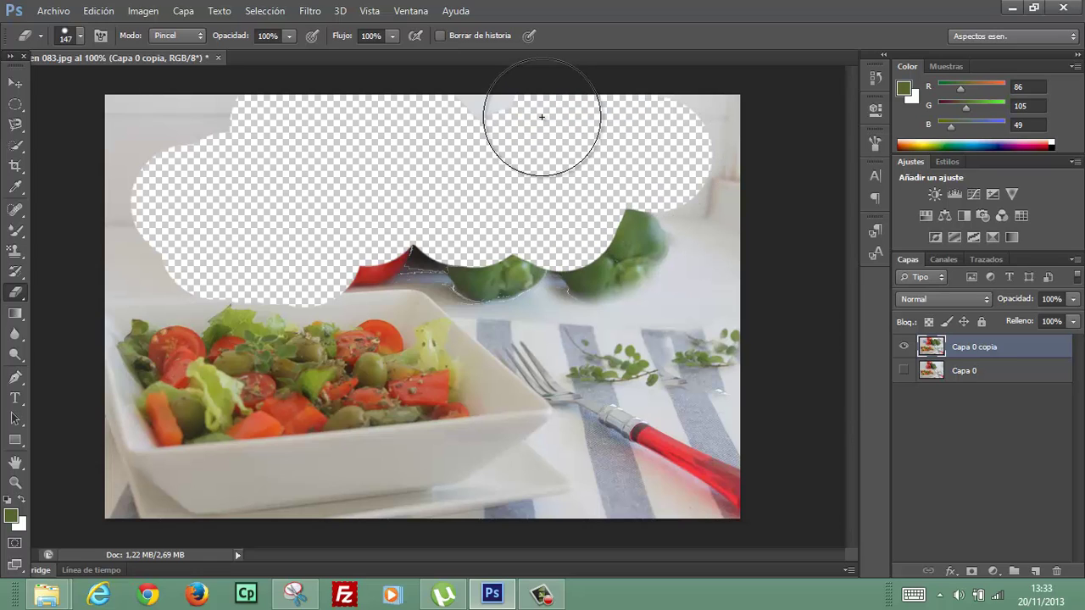
click(15, 315)
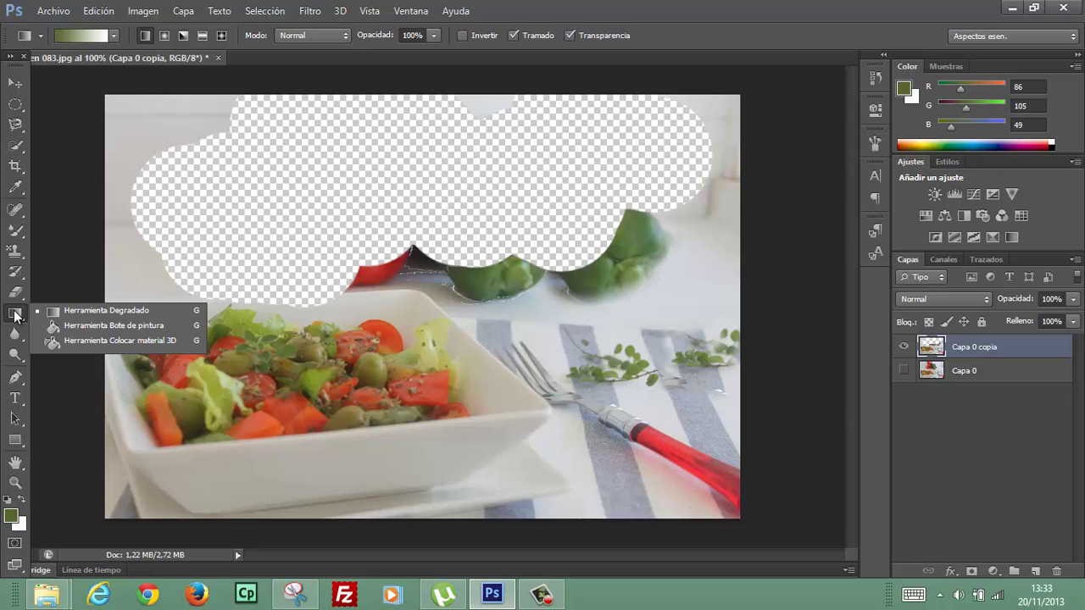
click(84, 310)
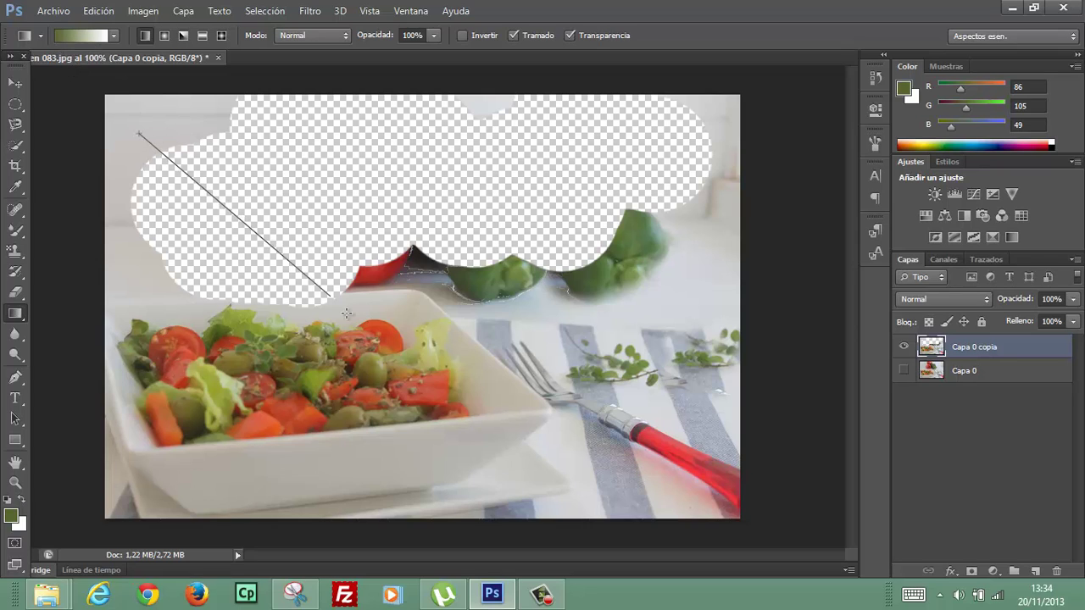
drag(271, 246, 341, 305)
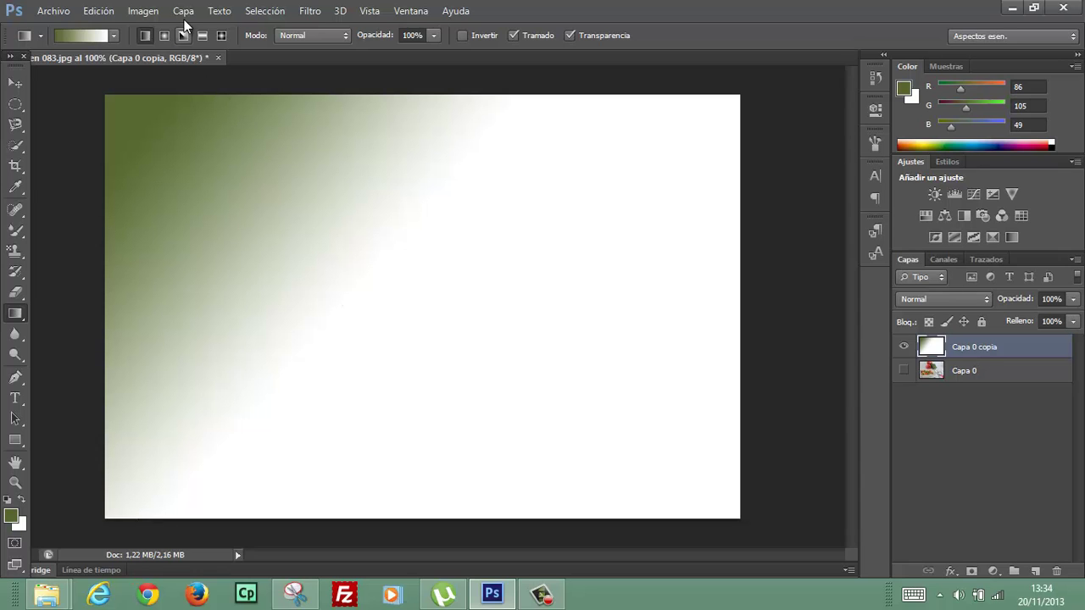
click(100, 11)
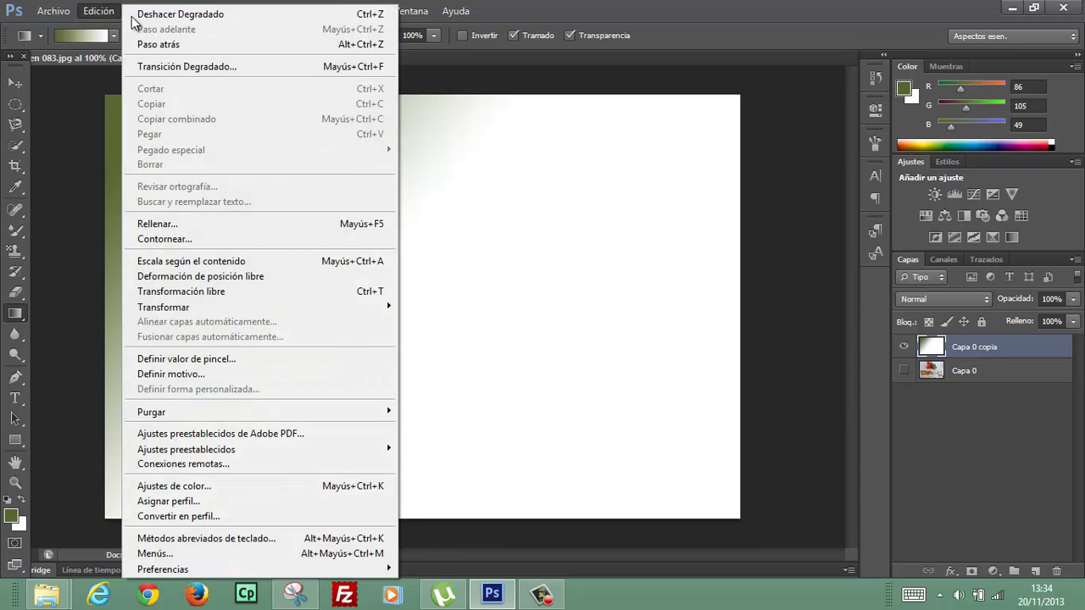
click(136, 15)
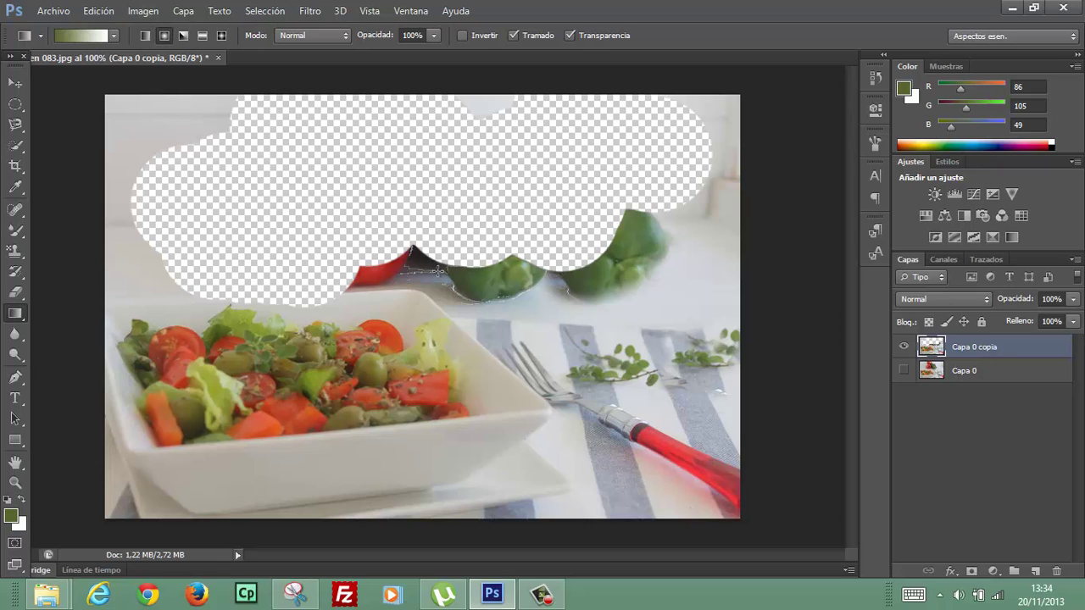
drag(484, 146, 484, 145)
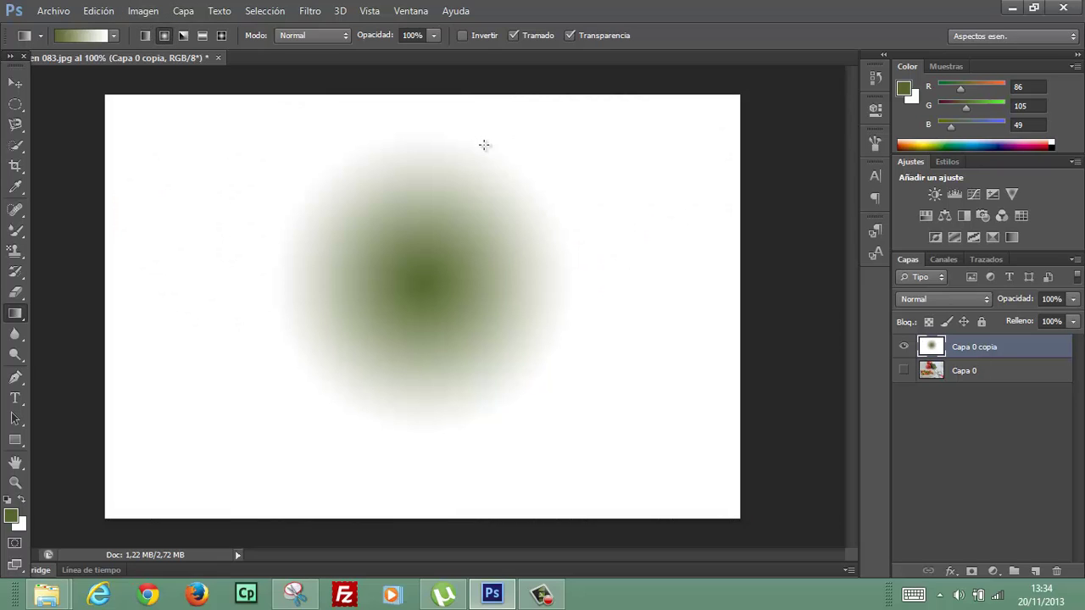
click(89, 13)
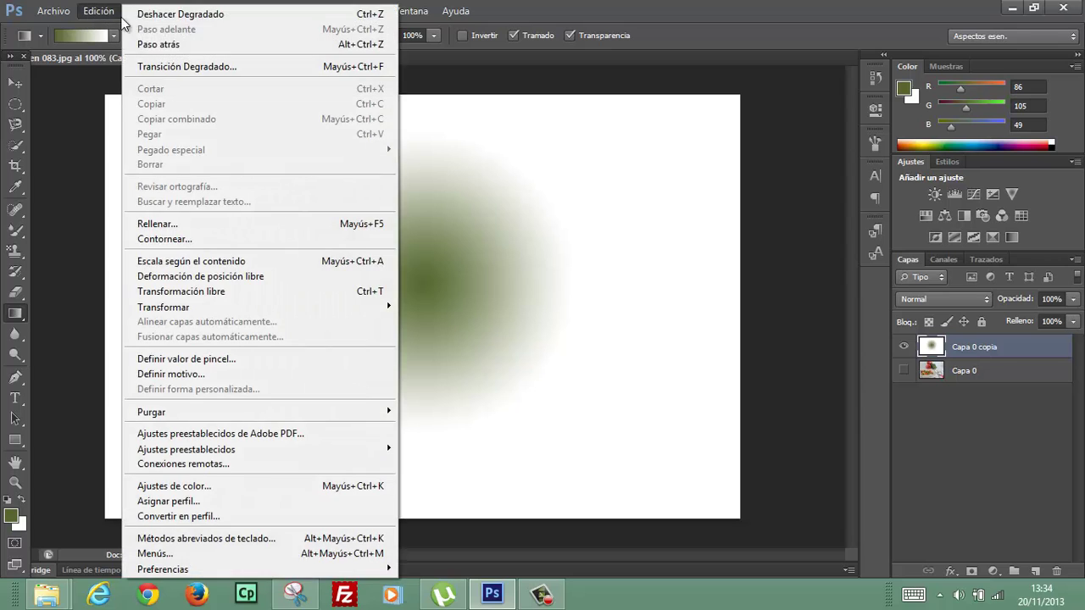
click(134, 16)
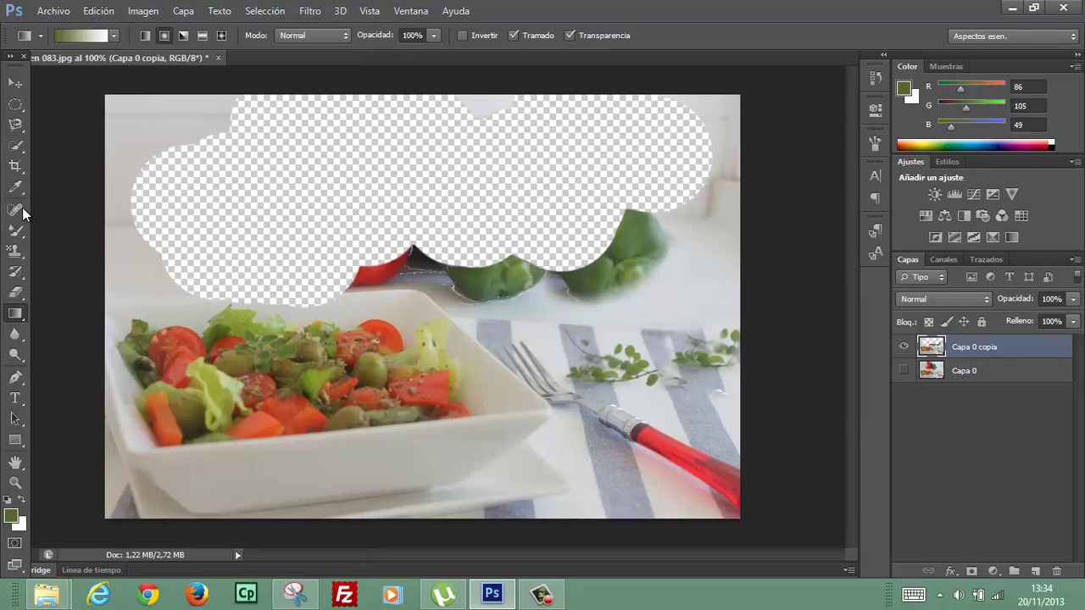
click(16, 337)
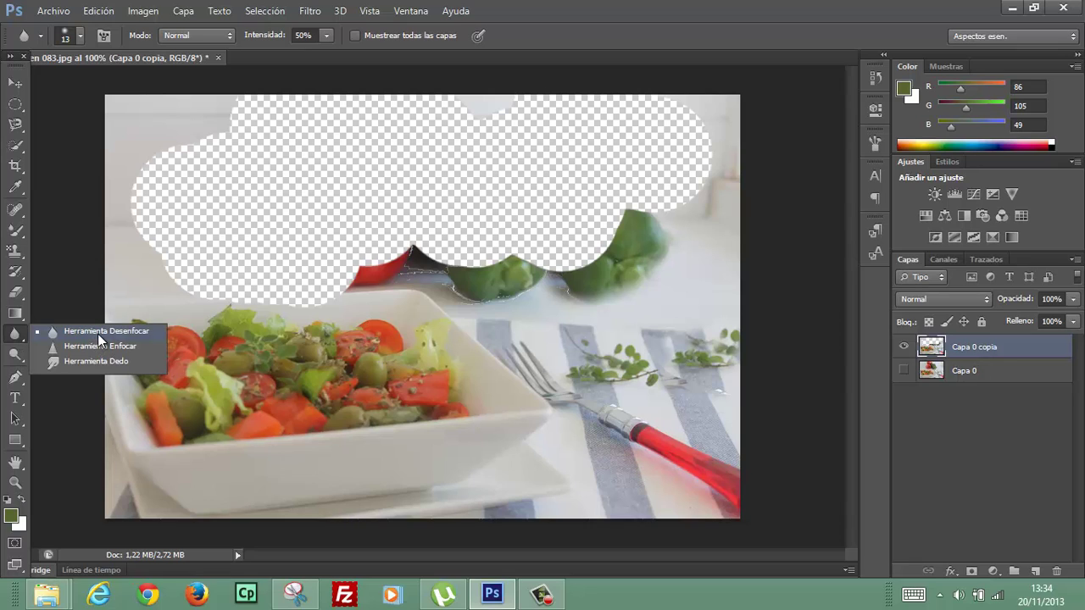
Step: Set the Blur brush to 78 px and lightly blur part of the salad
click(100, 333)
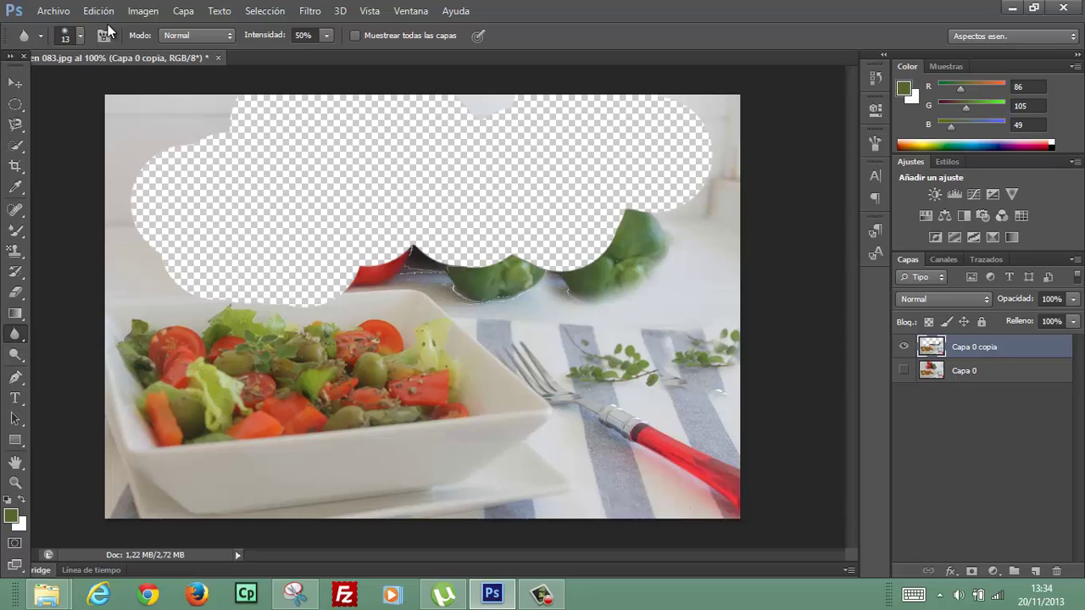
click(81, 35)
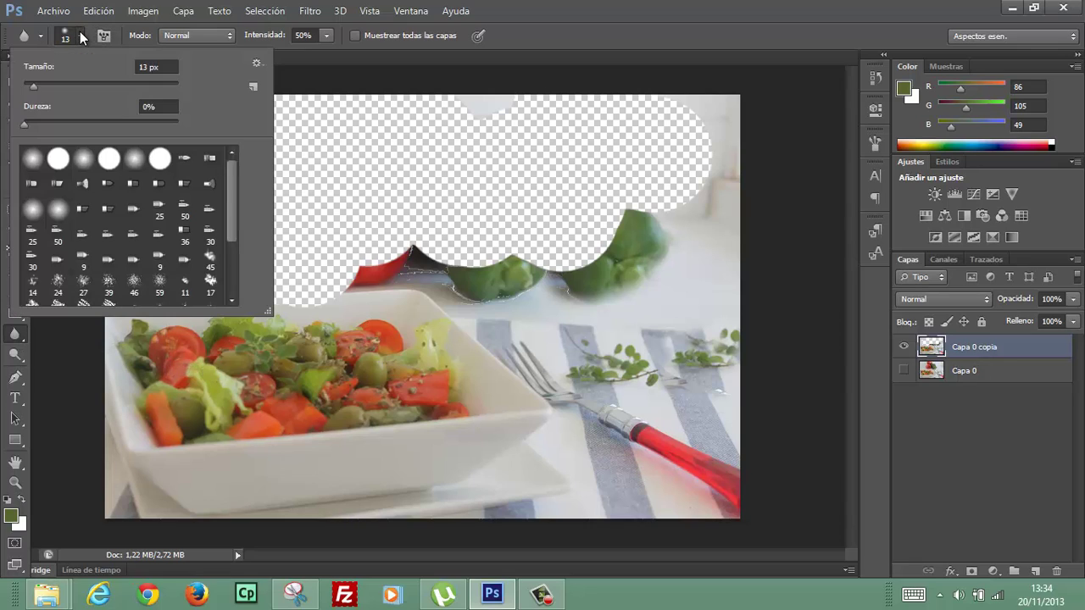
click(83, 82)
click(646, 7)
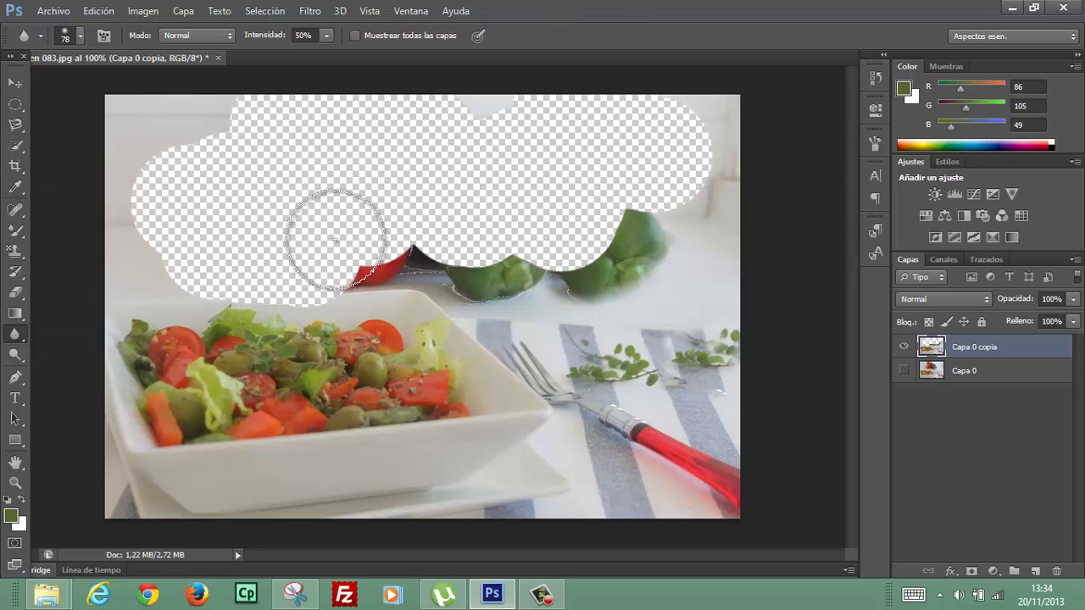
mouse_move(294, 394)
mouse_down()
mouse_move(289, 373)
mouse_move(227, 365)
mouse_move(383, 321)
mouse_up()
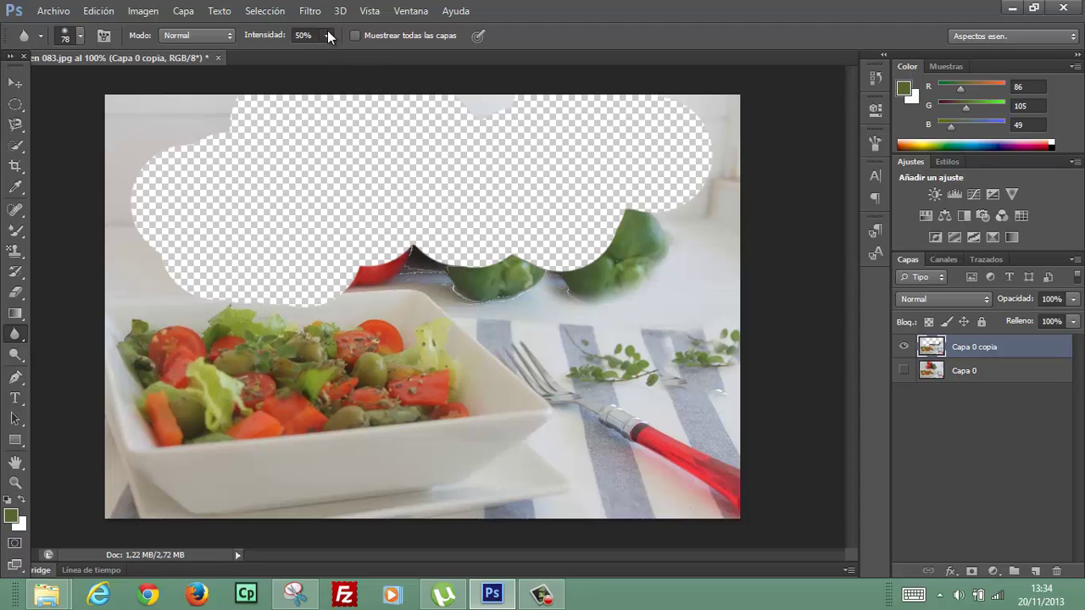
Step: Raise blur strength to 98% and blur the salad's herbs and leaves toward the left
click(365, 53)
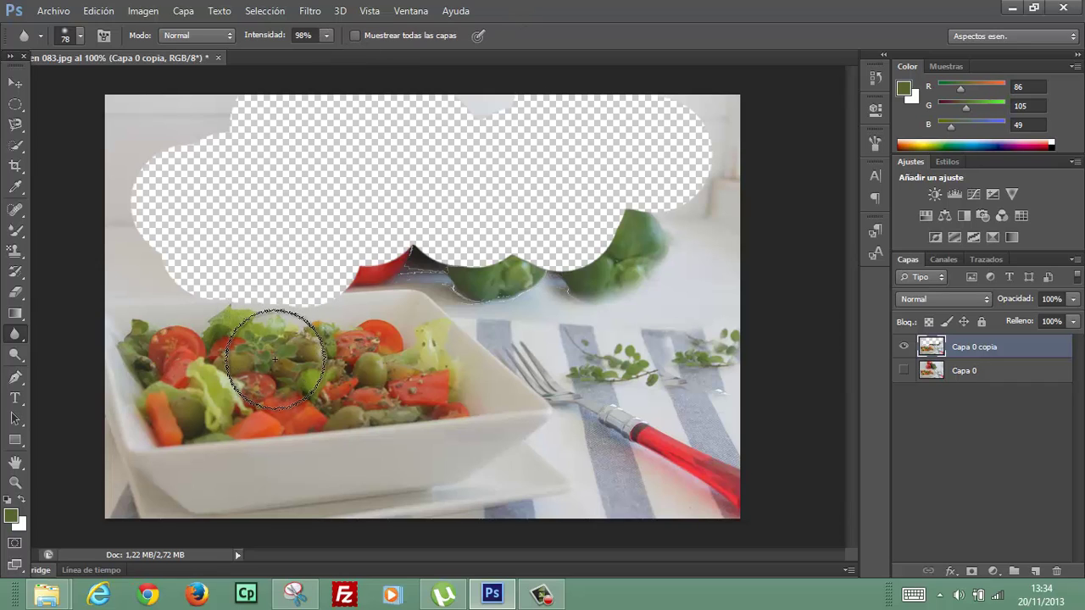
mouse_move(273, 358)
mouse_down()
mouse_move(291, 364)
mouse_move(291, 351)
mouse_move(277, 367)
mouse_move(285, 351)
mouse_move(193, 356)
mouse_move(364, 328)
mouse_move(387, 331)
mouse_move(360, 333)
mouse_move(411, 361)
mouse_move(430, 345)
mouse_move(376, 412)
mouse_move(339, 388)
mouse_up()
mouse_move(292, 379)
mouse_down()
mouse_move(212, 391)
mouse_move(160, 339)
mouse_move(338, 380)
mouse_move(399, 351)
mouse_move(376, 315)
mouse_move(315, 314)
mouse_move(232, 356)
mouse_up()
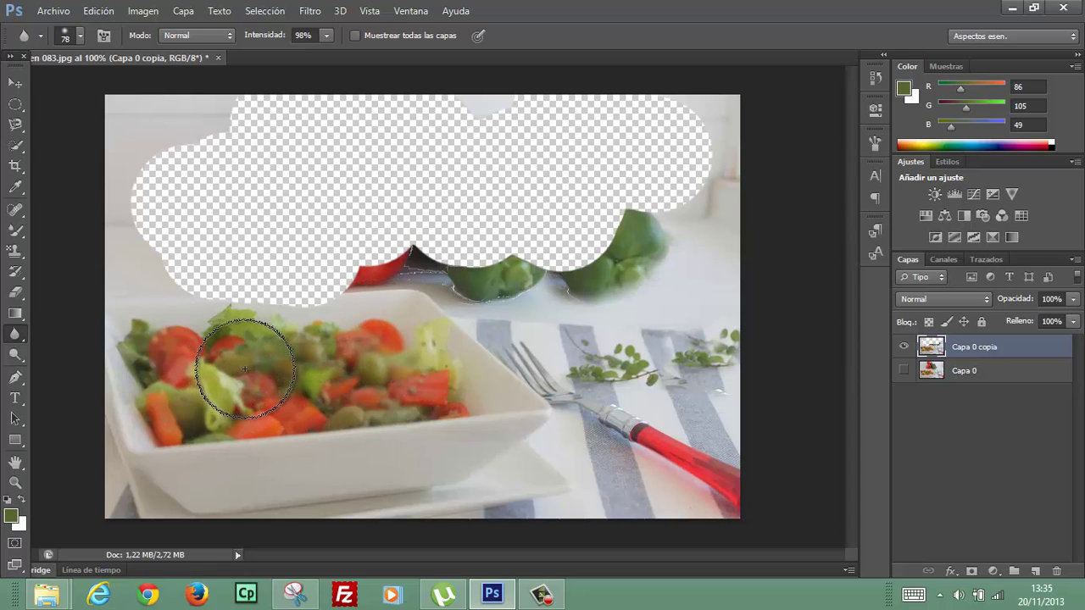
right_click(18, 337)
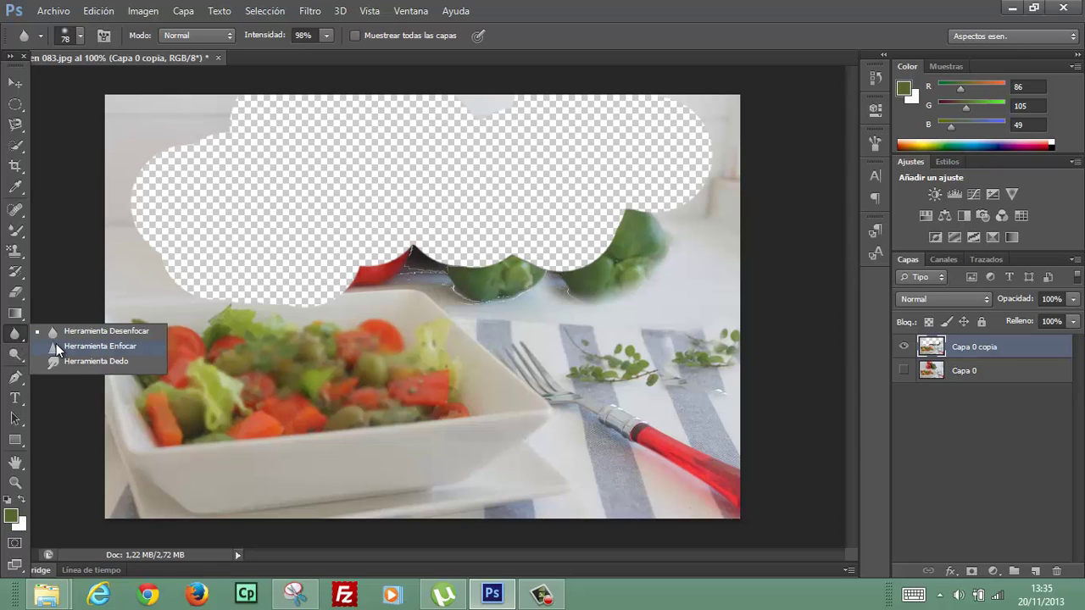
Step: Select the Smudge tool from the blur tool group
click(65, 365)
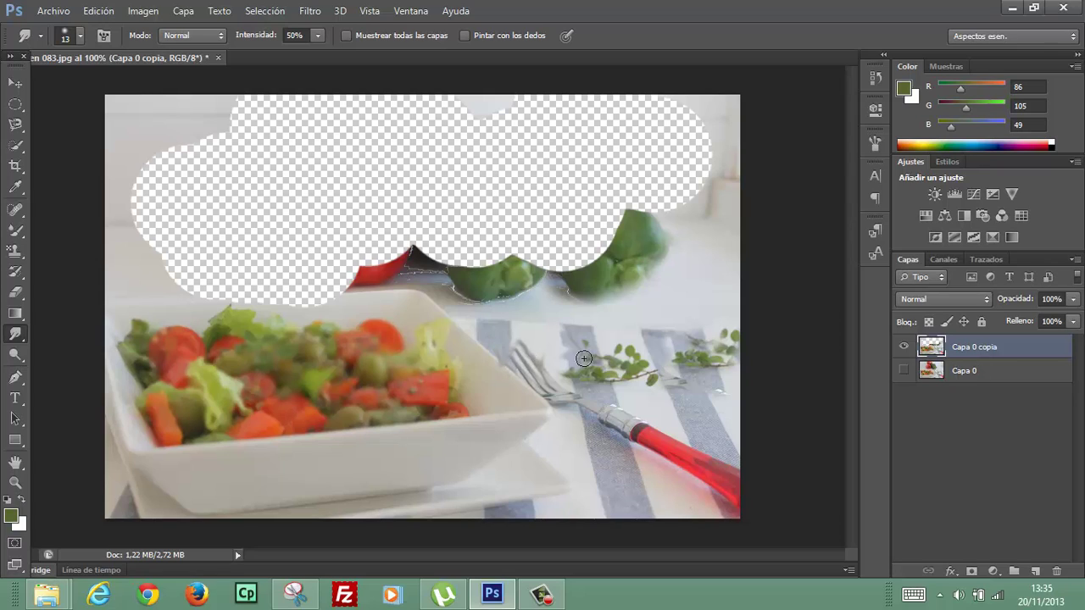
Step: Dodge the tomato and lettuce on the salad's left side to lighten them
click(14, 356)
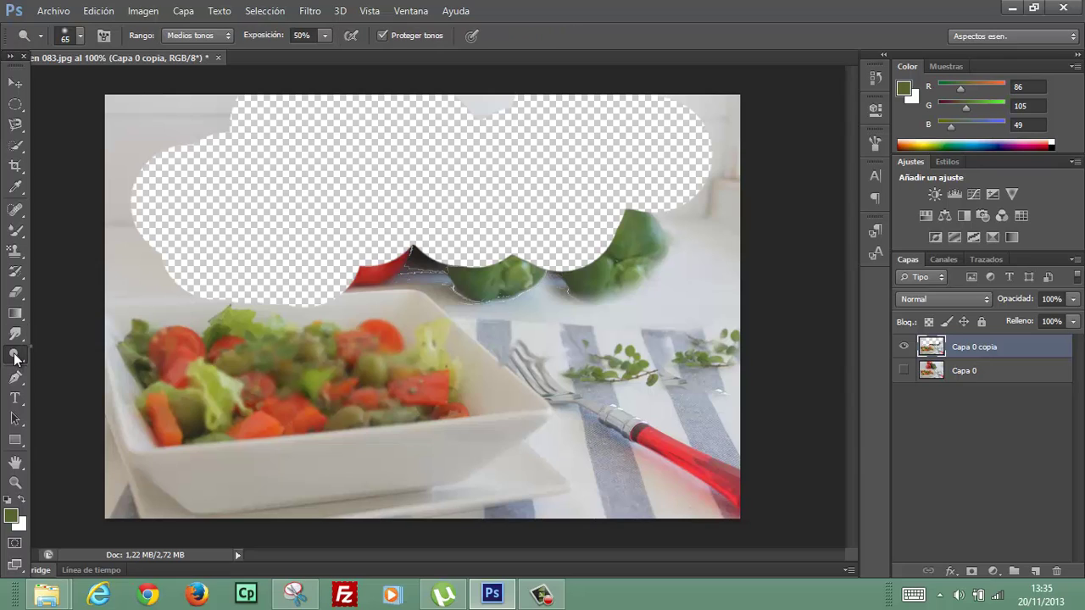
right_click(15, 356)
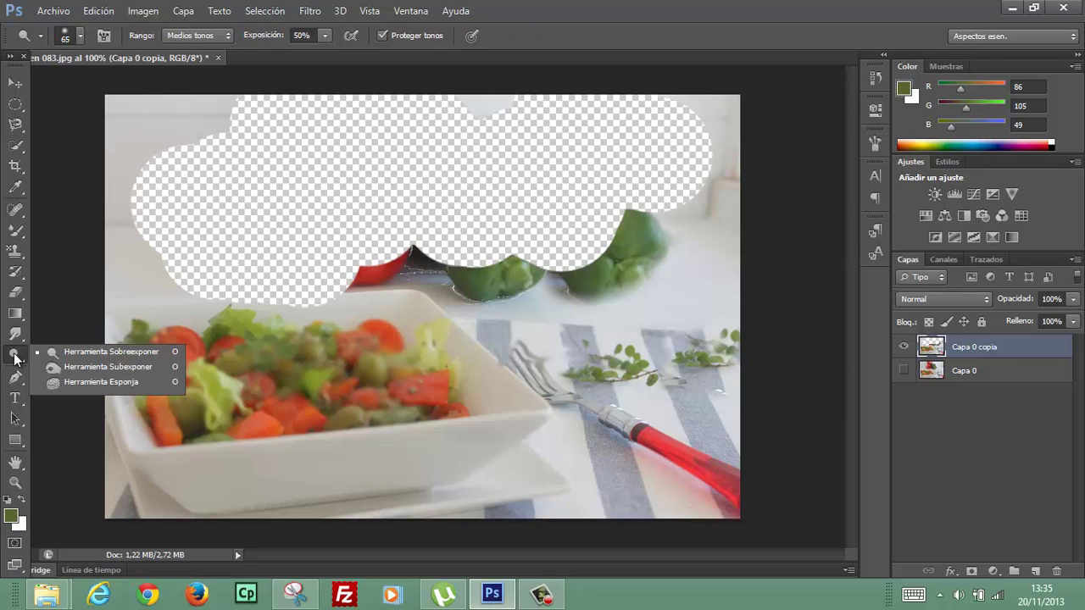
click(77, 351)
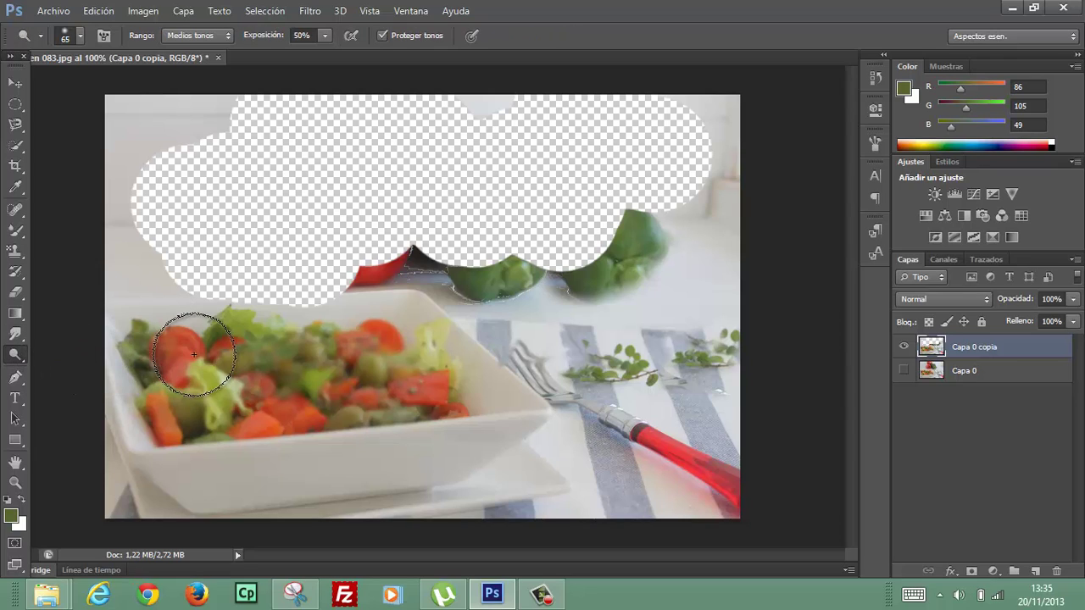
drag(182, 358, 217, 366)
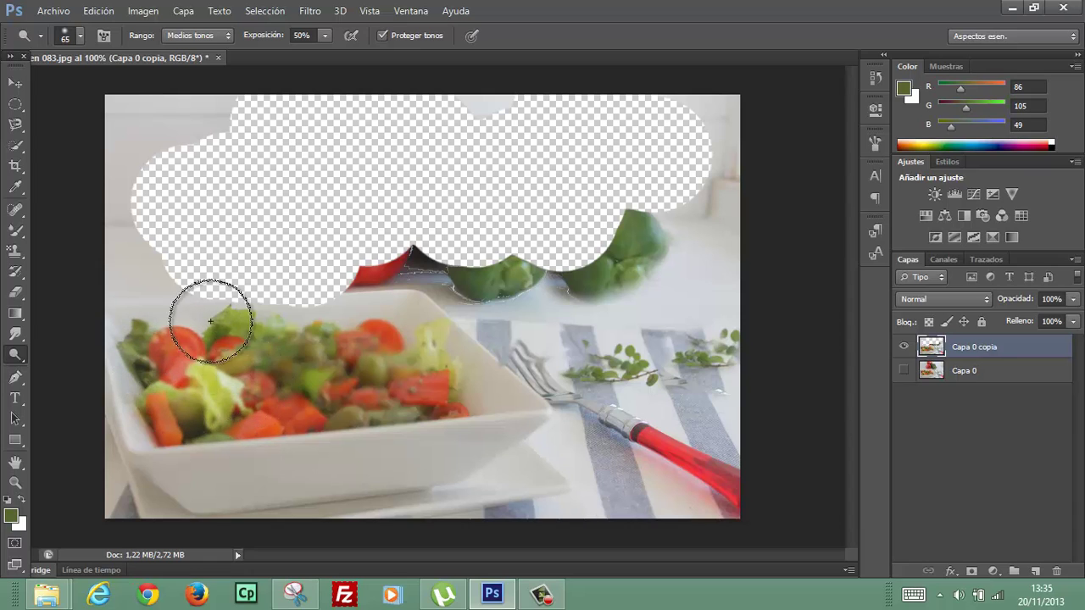
mouse_move(217, 366)
mouse_down()
mouse_move(255, 360)
mouse_move(300, 428)
mouse_move(358, 400)
mouse_move(367, 362)
mouse_move(356, 366)
mouse_move(416, 390)
mouse_move(386, 339)
mouse_move(259, 364)
mouse_move(199, 431)
mouse_up()
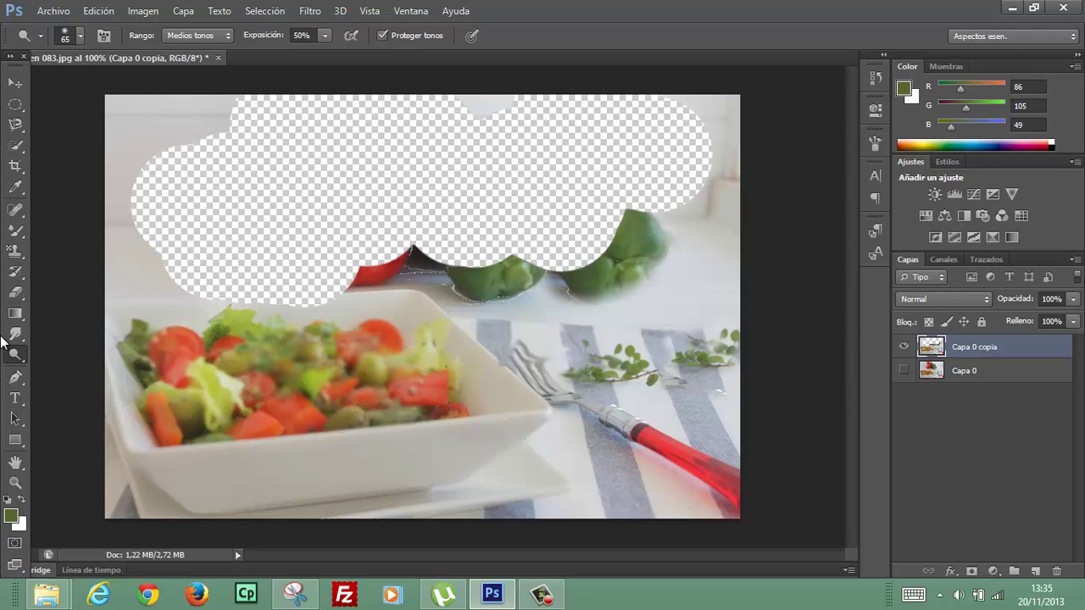
Step: Switch to the Burn tool and brush the fork's red handle to darken it
right_click(19, 362)
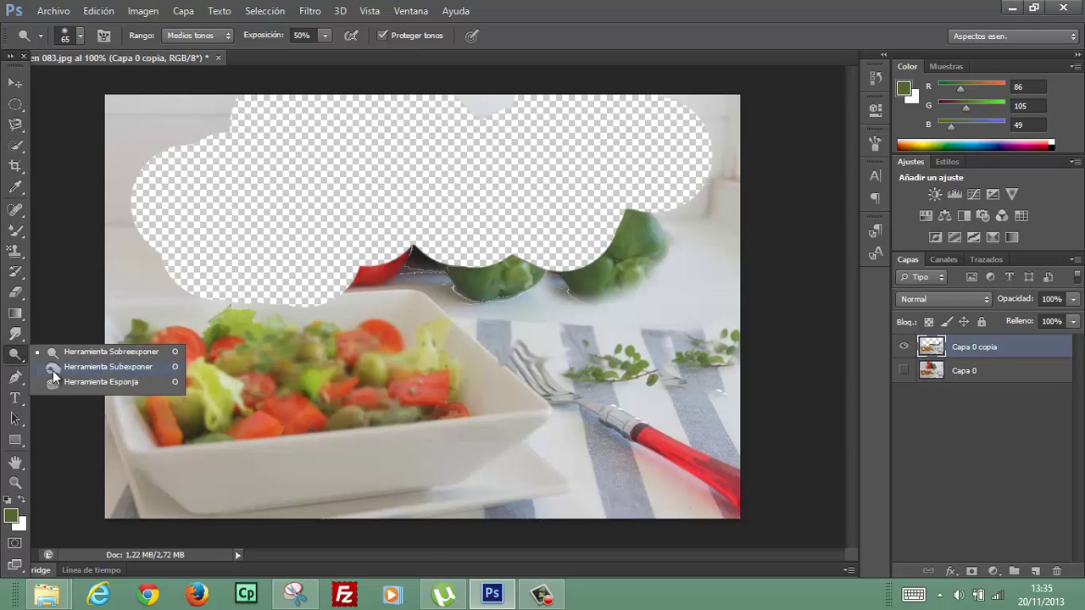
click(53, 367)
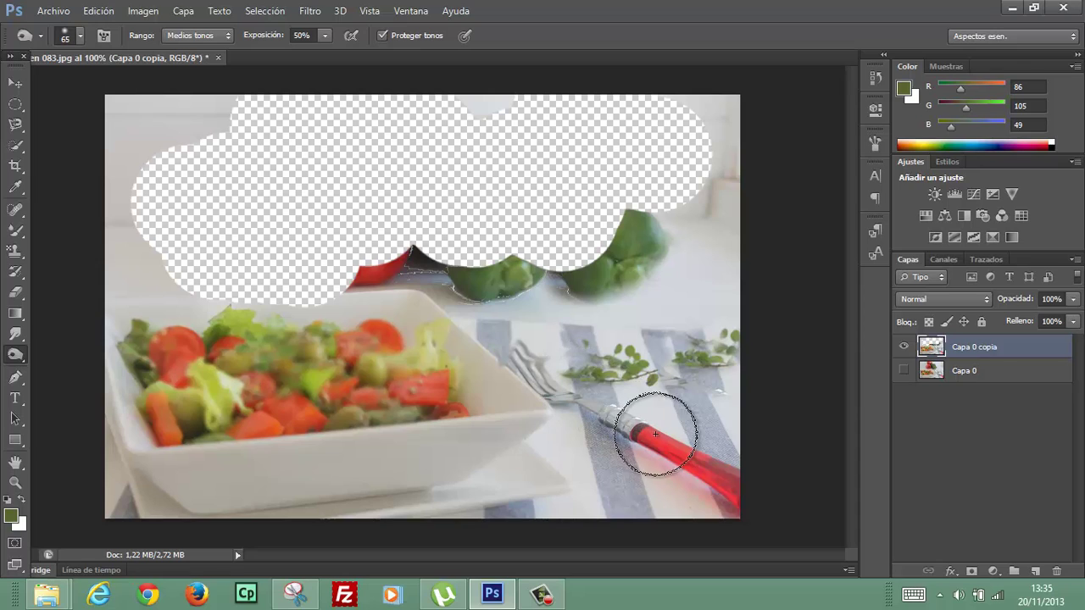
mouse_move(655, 434)
mouse_down()
mouse_move(704, 452)
mouse_move(635, 412)
mouse_move(653, 448)
mouse_move(683, 421)
mouse_move(703, 467)
mouse_move(601, 399)
mouse_move(701, 466)
mouse_move(654, 448)
mouse_move(593, 387)
mouse_move(538, 375)
mouse_move(725, 480)
mouse_move(596, 400)
mouse_move(678, 436)
mouse_move(714, 478)
mouse_move(598, 412)
mouse_move(538, 356)
mouse_move(701, 456)
mouse_move(623, 413)
mouse_move(562, 351)
mouse_move(698, 455)
mouse_move(714, 410)
mouse_up()
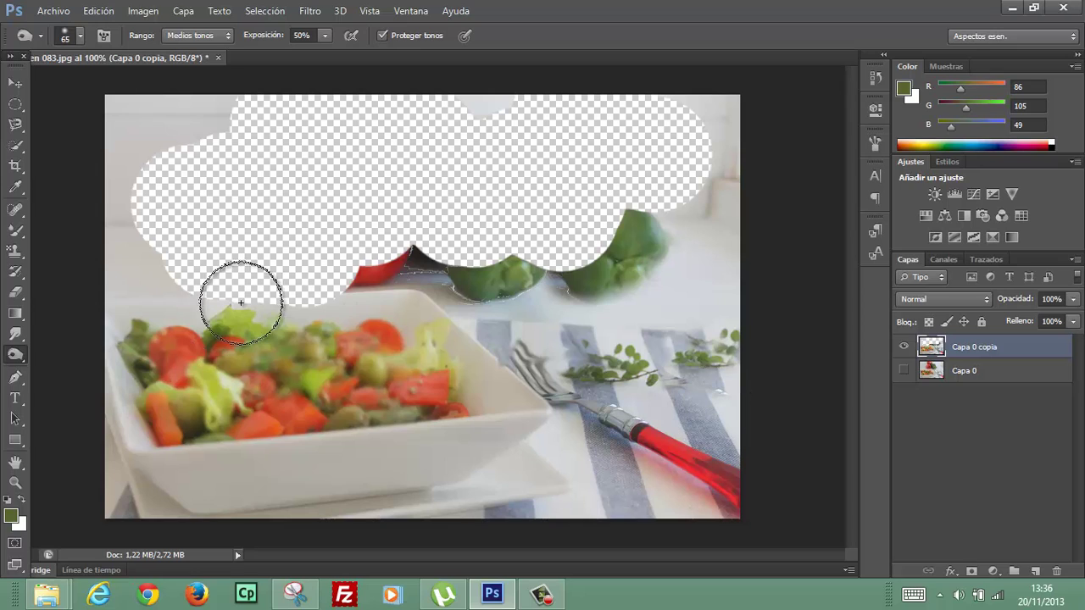
Step: Desaturate the tomatoes in the bowl with the Sponge tool in Desaturar mode
right_click(18, 361)
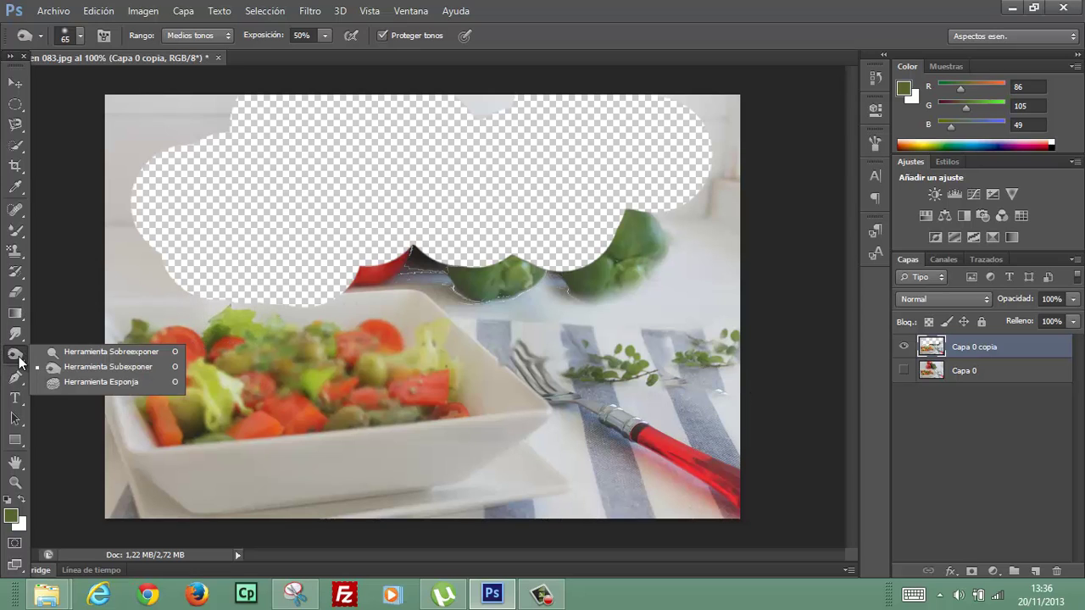
click(51, 383)
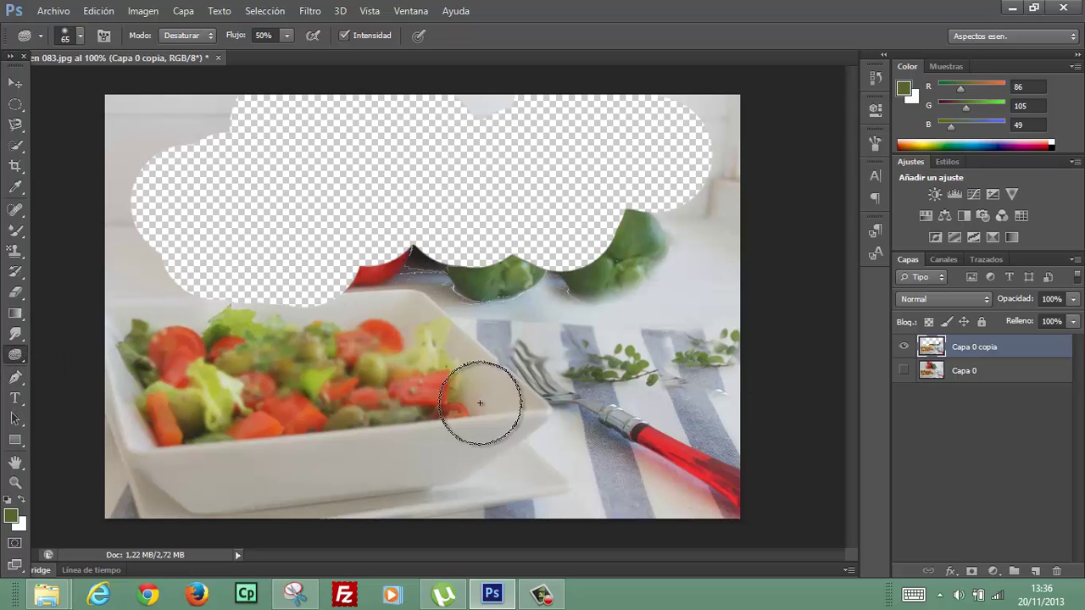
drag(427, 388, 383, 380)
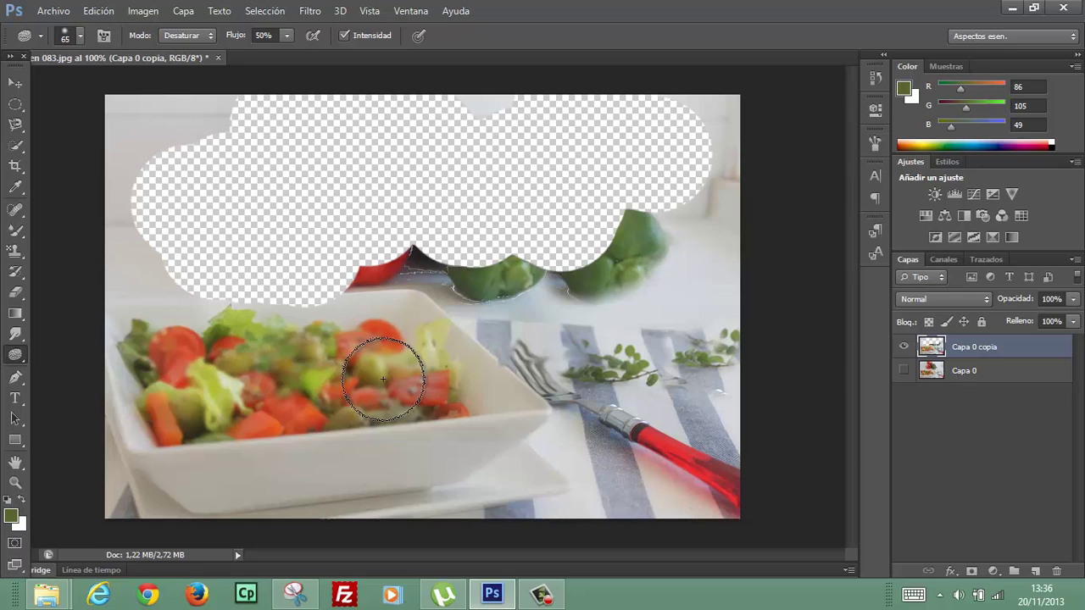
Step: Raise sponge flow to 100%, desaturate the herbs by the fork, then undo that stroke
click(288, 35)
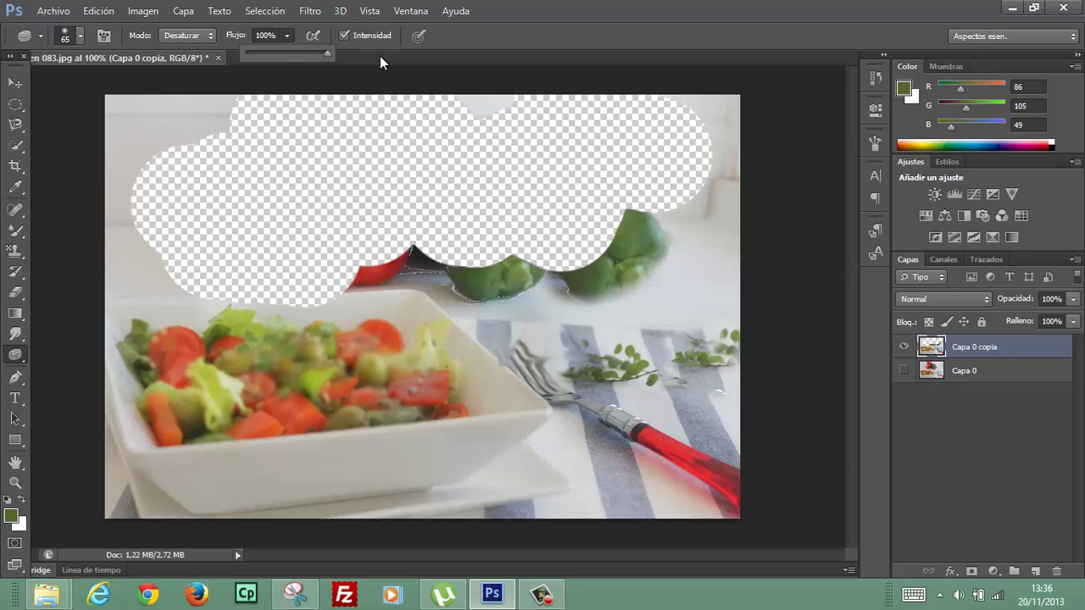
click(627, 349)
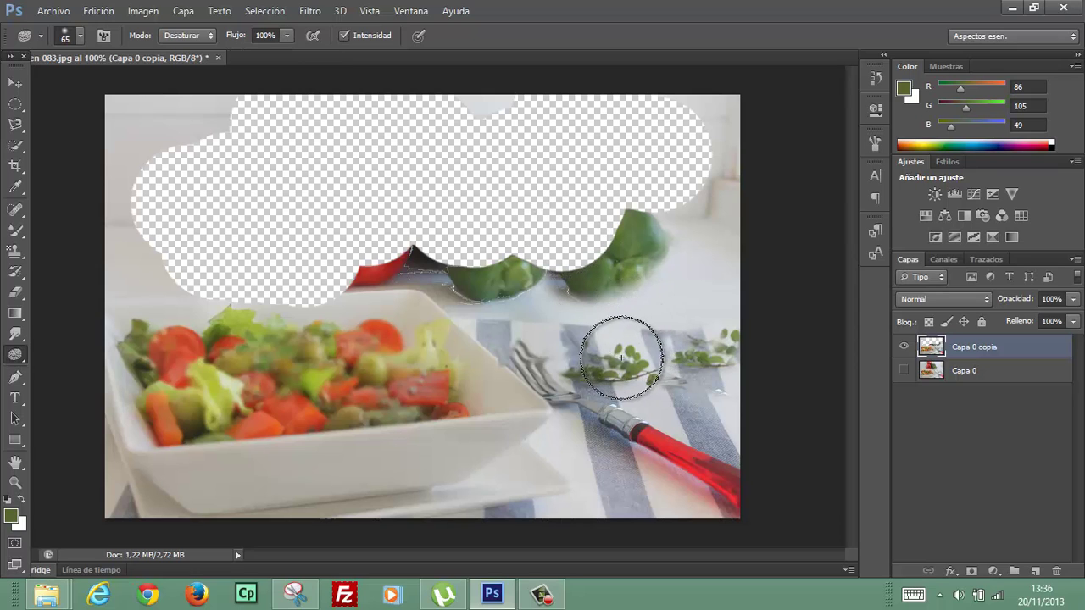
drag(622, 359, 626, 367)
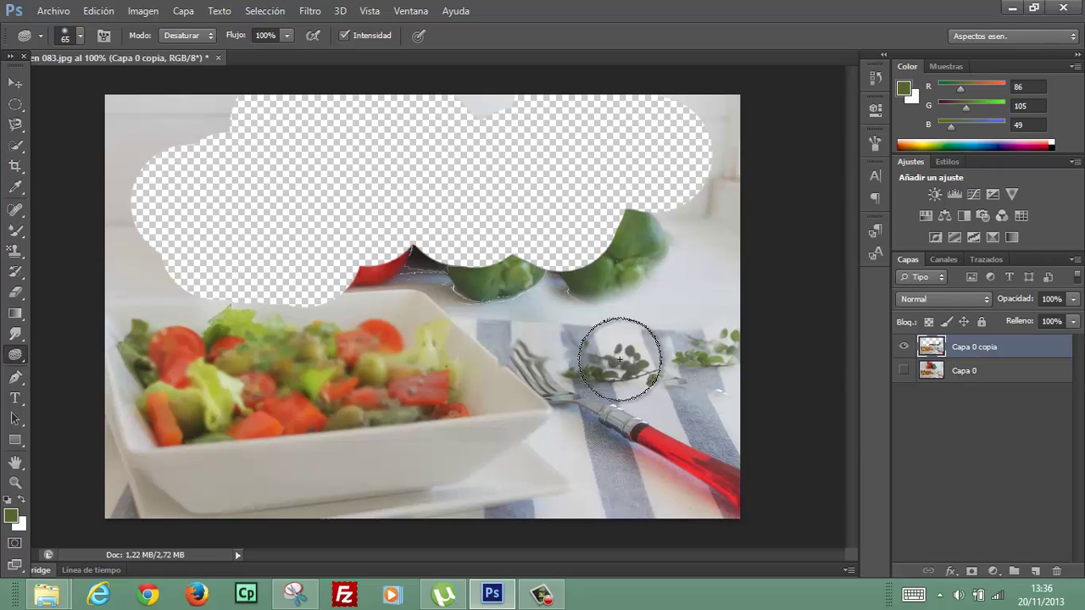
key(ctrl+z)
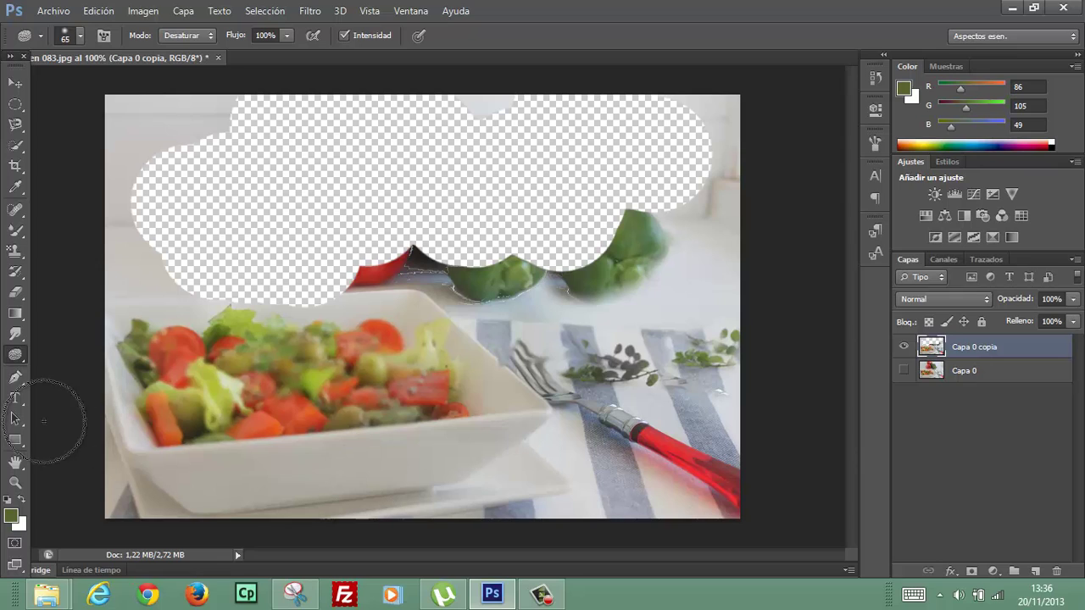
Step: Draw a closed curved pen path looping over the transparent area above the bowl
click(16, 379)
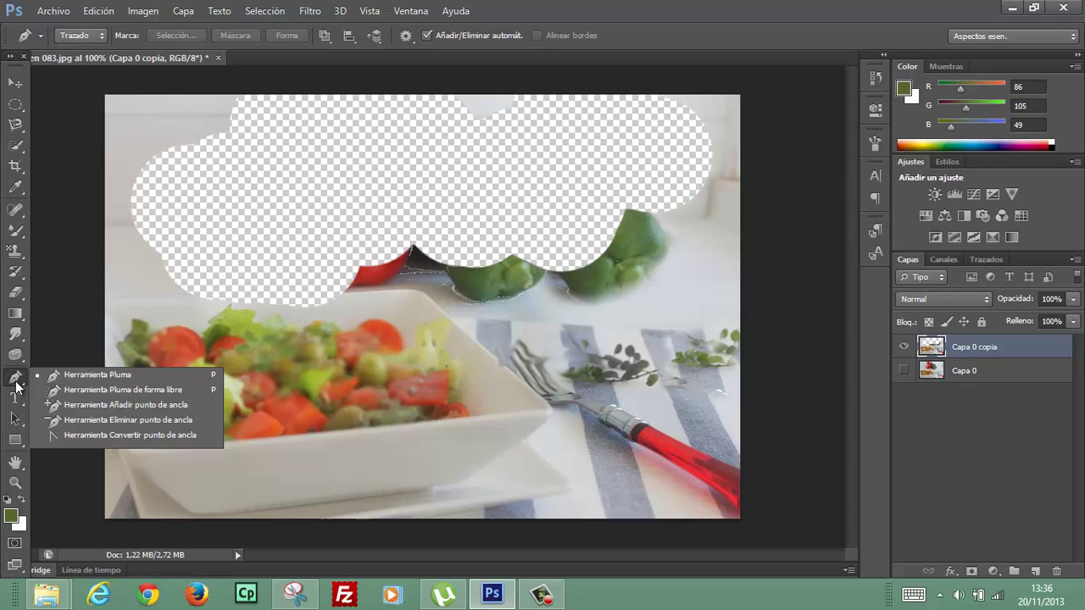
click(78, 378)
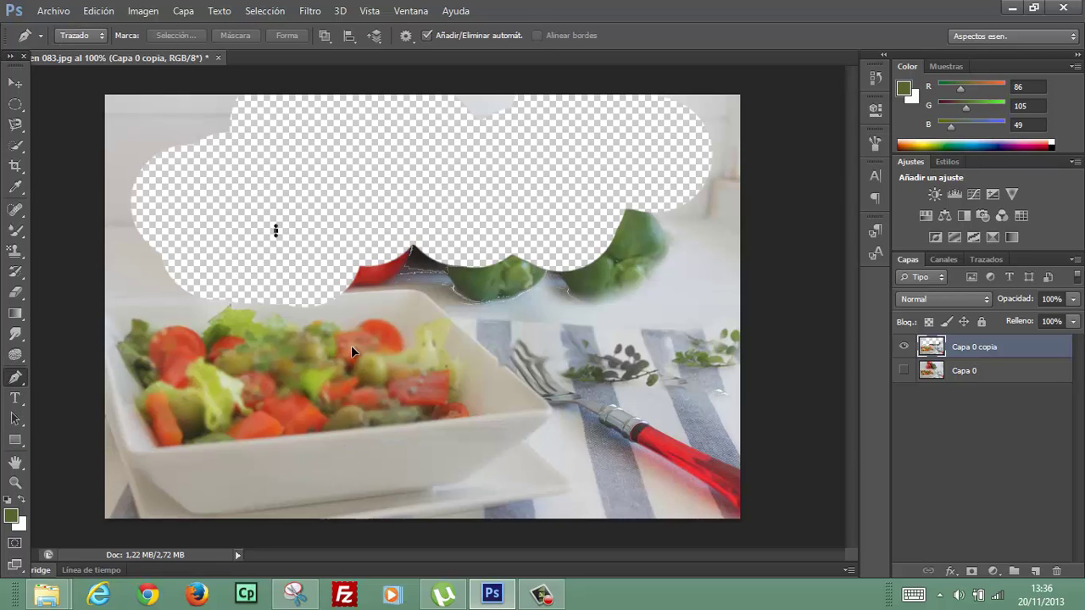
drag(351, 345, 356, 343)
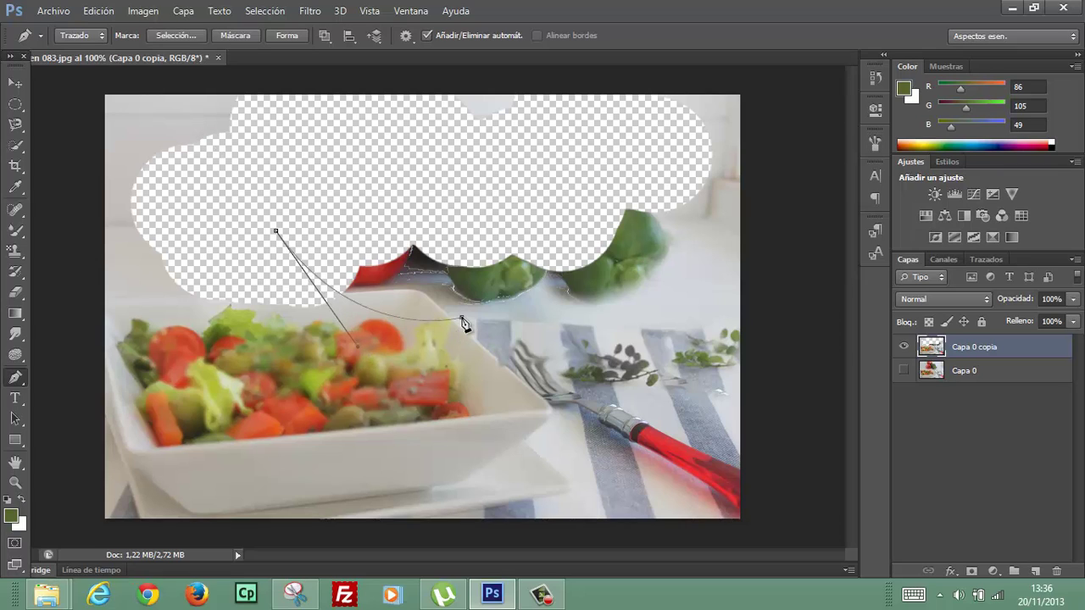
drag(462, 321, 522, 189)
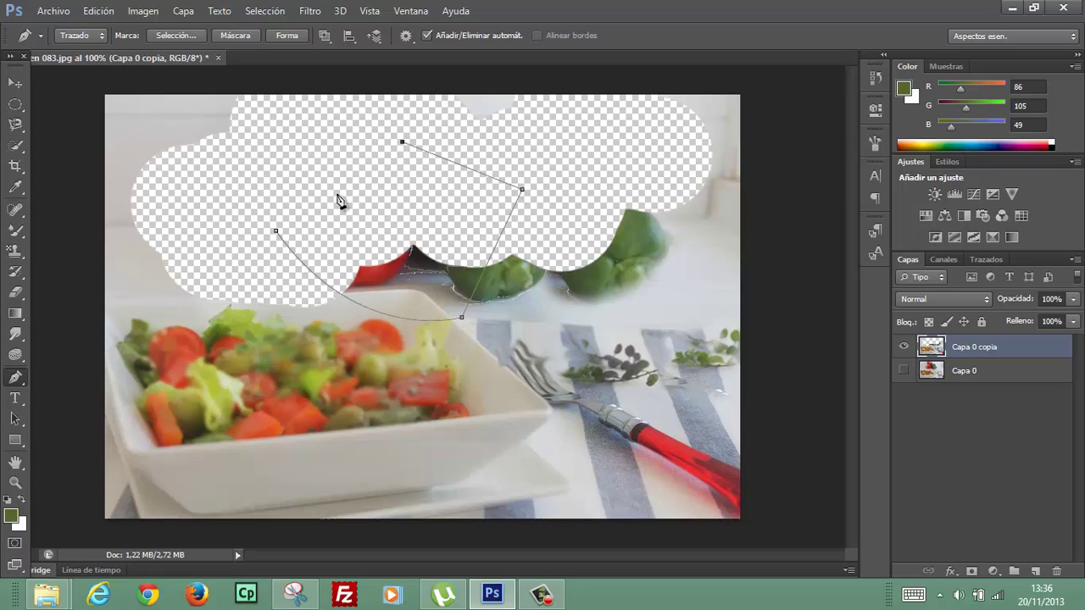
drag(275, 233, 360, 348)
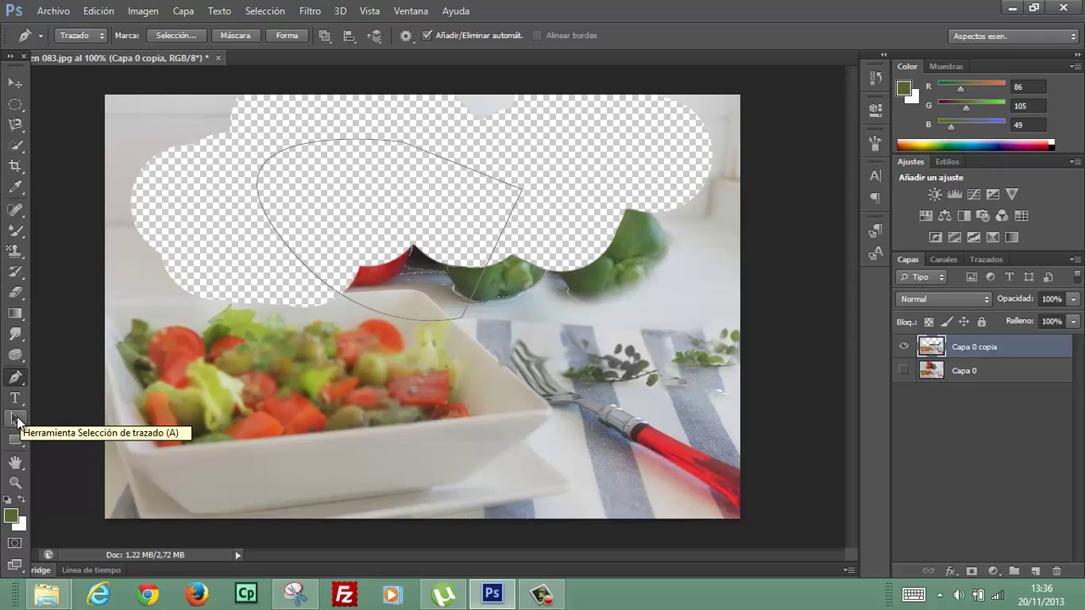
click(17, 419)
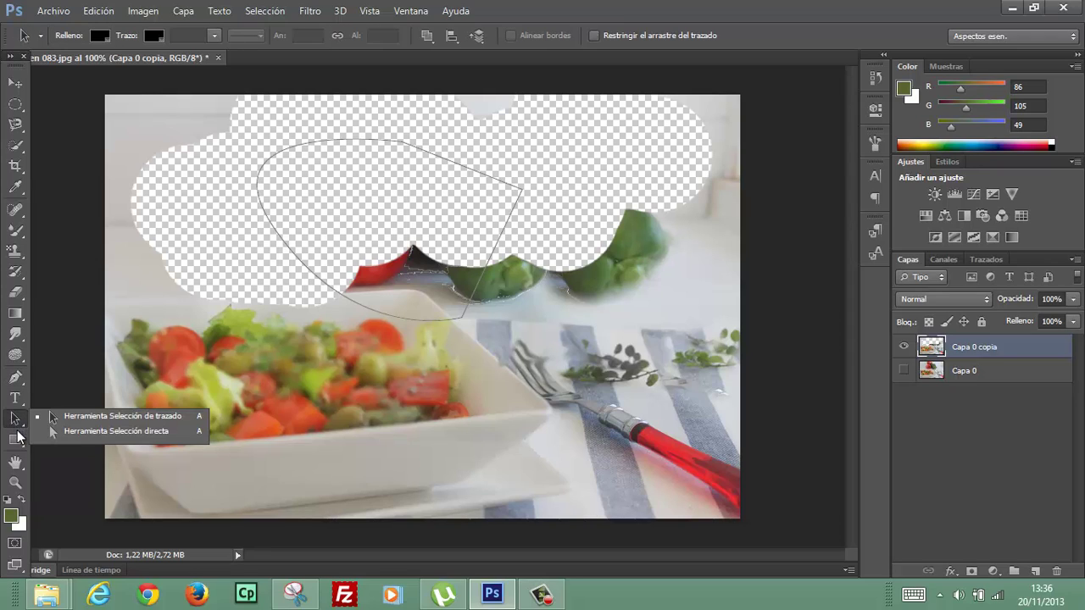
Step: Draw an olive-green rectangle shape layer, Rectángulo 1, over the bowl's left side
click(17, 441)
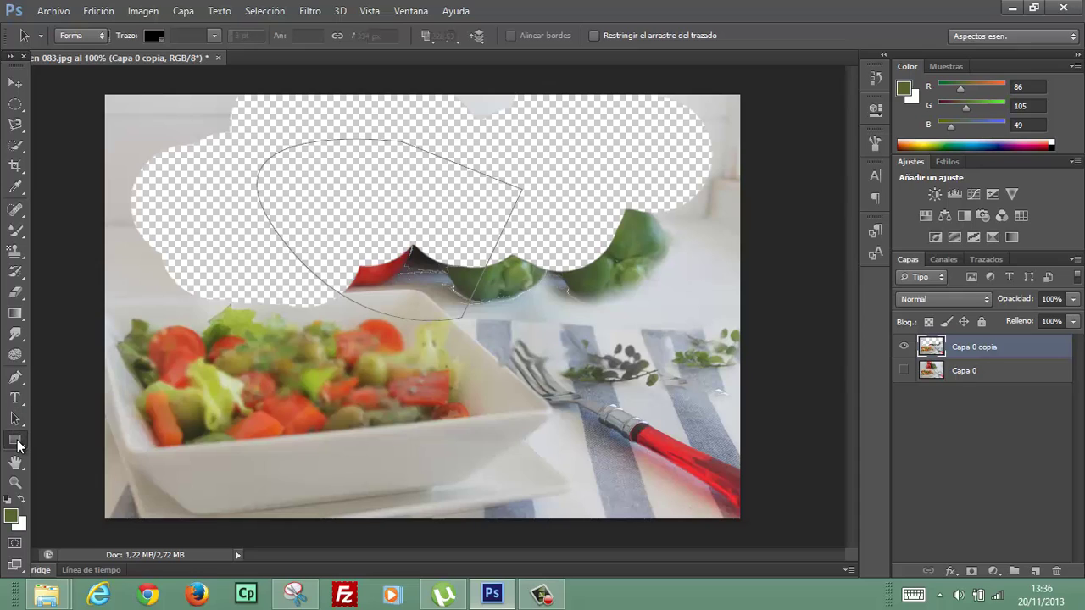
drag(134, 304, 287, 402)
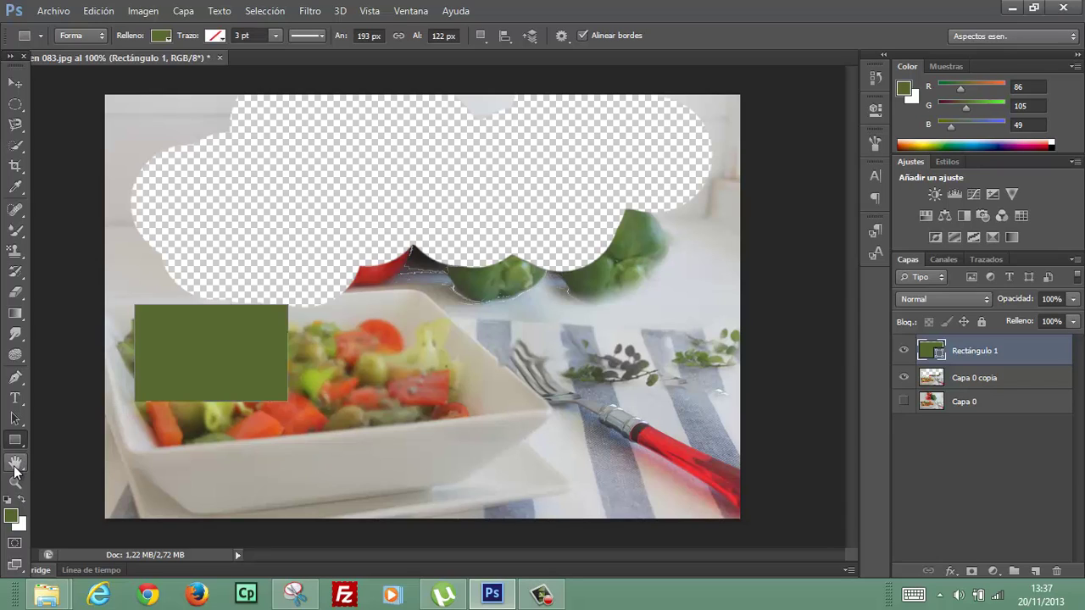
click(15, 466)
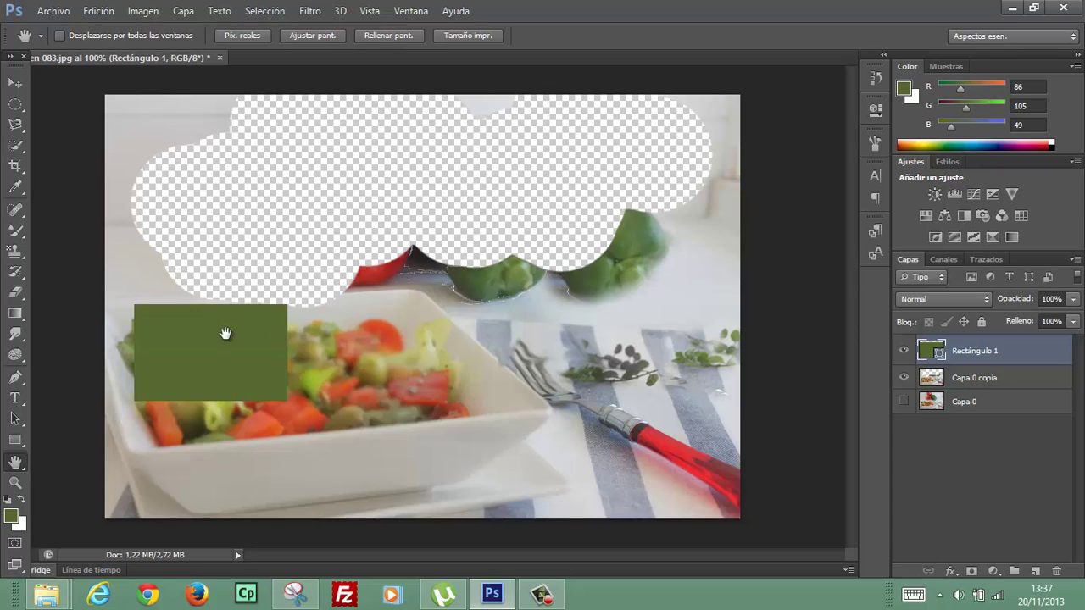
Step: Zoom in to 400% on the salad, back out to 100%, then settle at 200%
click(16, 463)
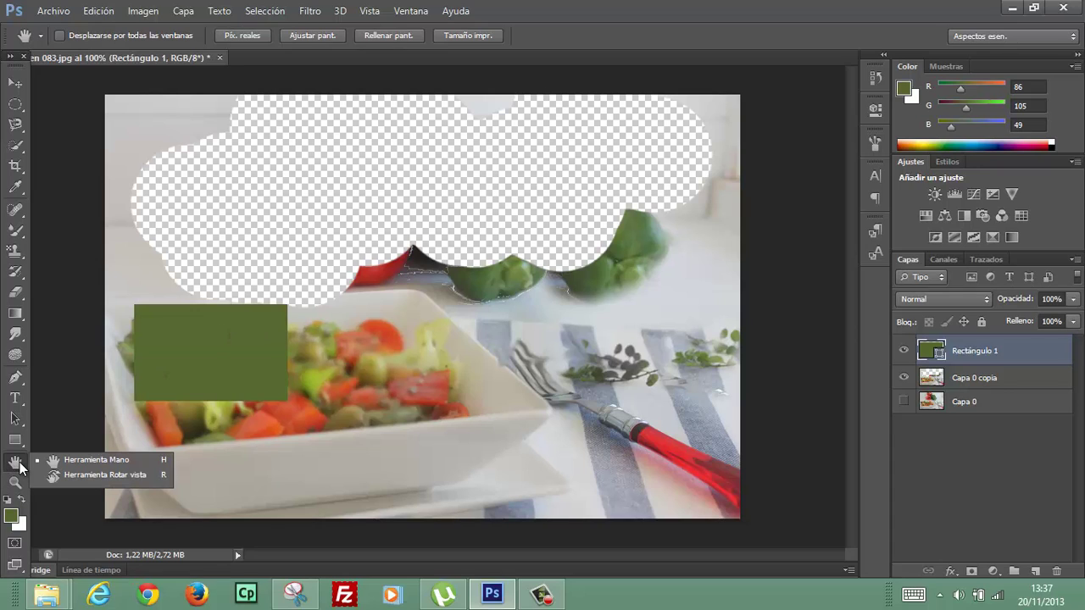
click(62, 461)
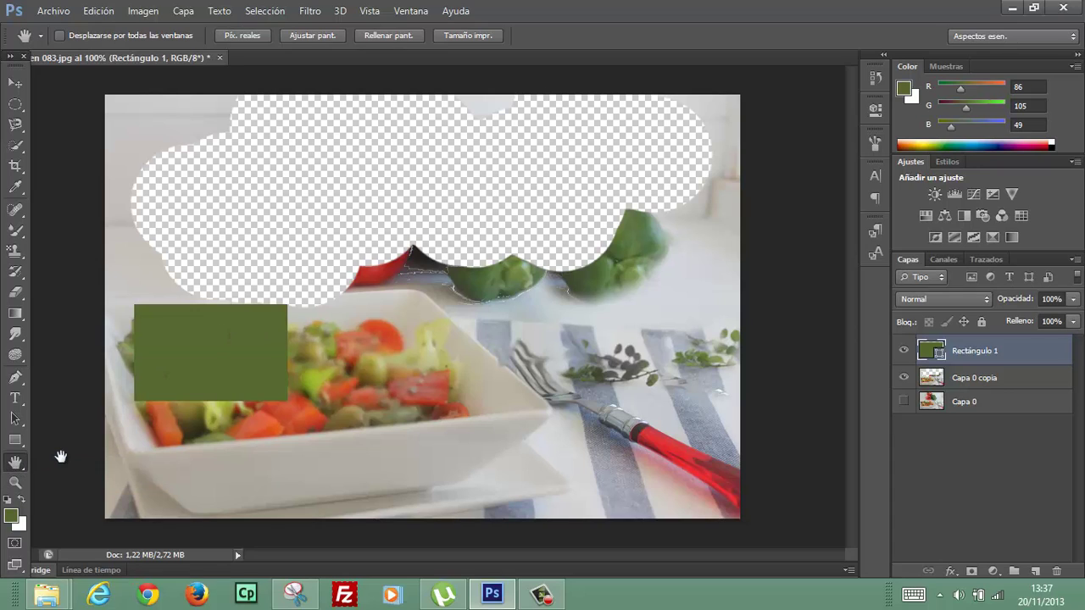
click(16, 487)
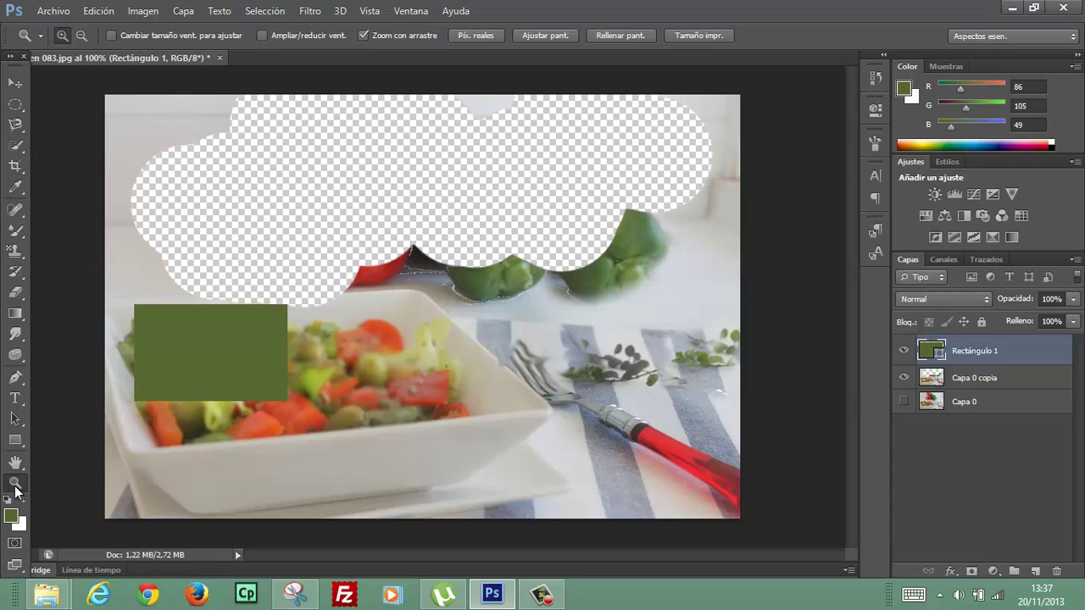
click(340, 335)
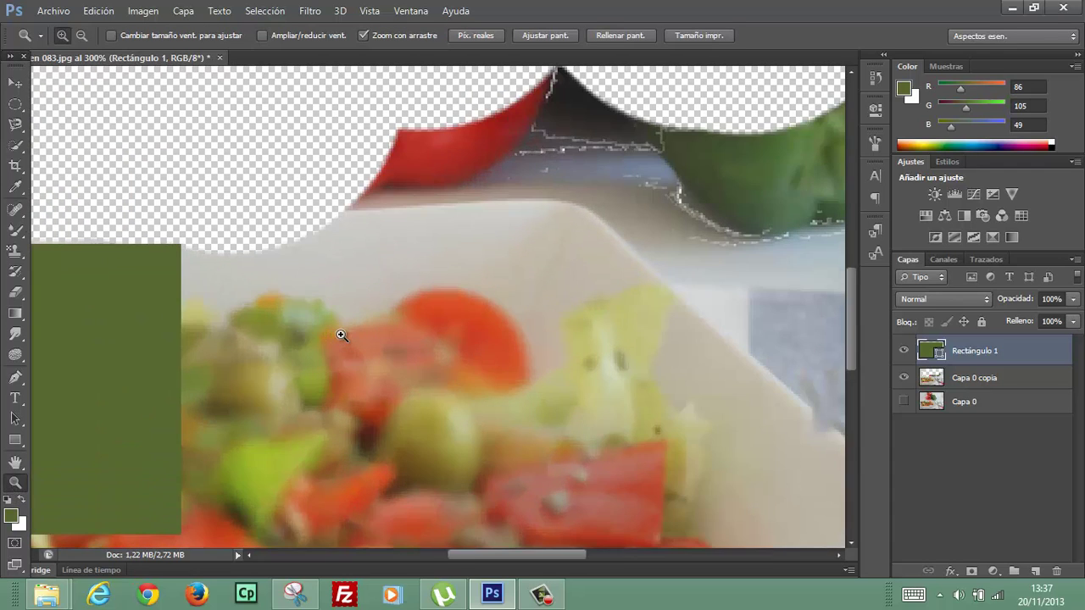
click(341, 336)
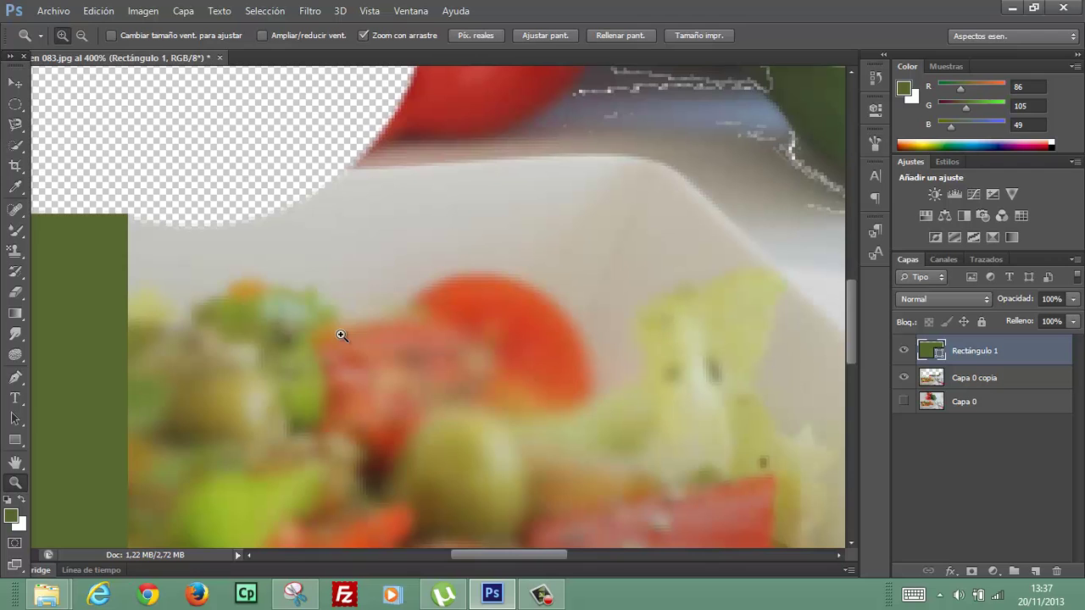
key(alt)
alt+click(341, 335)
alt+click(341, 336)
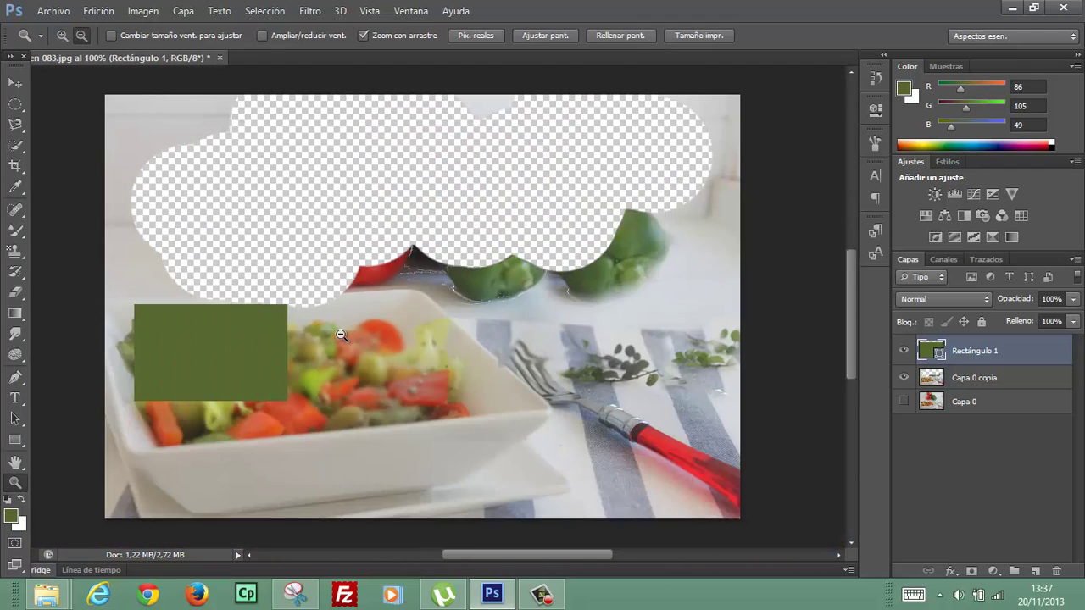
click(341, 336)
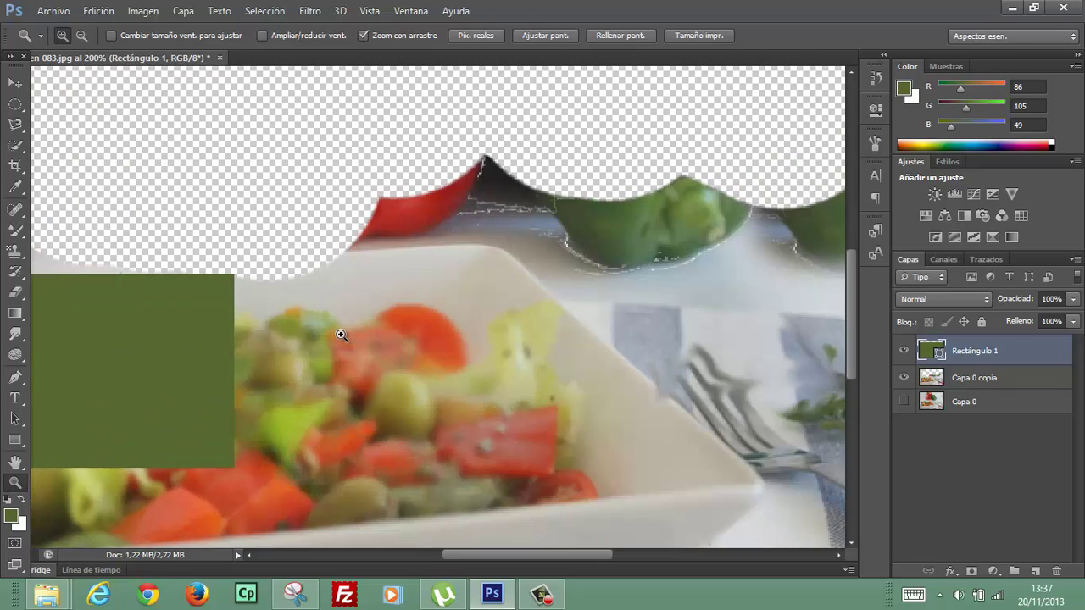
click(543, 593)
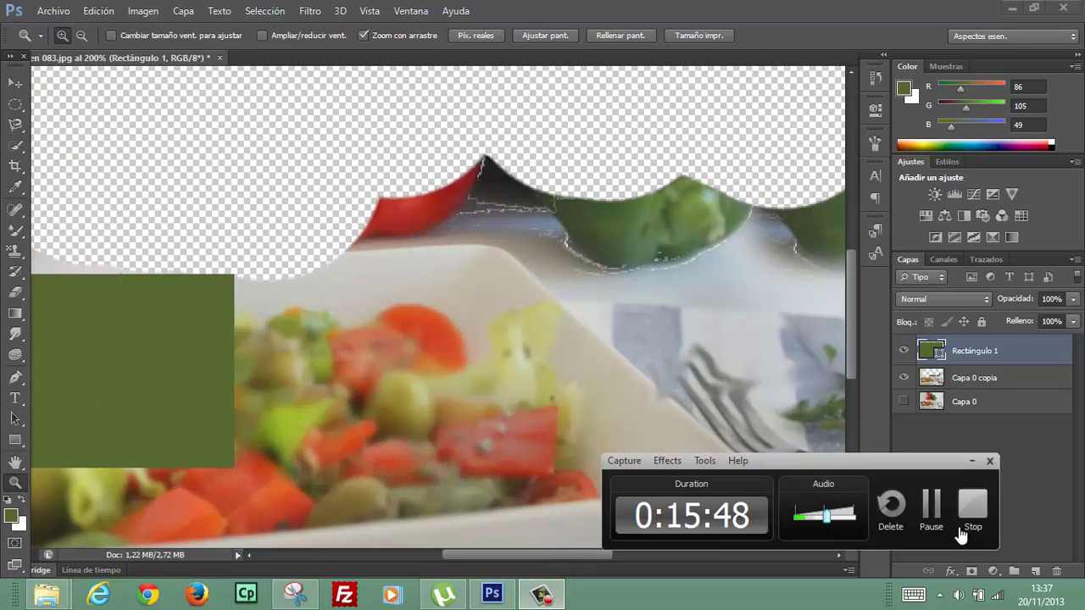